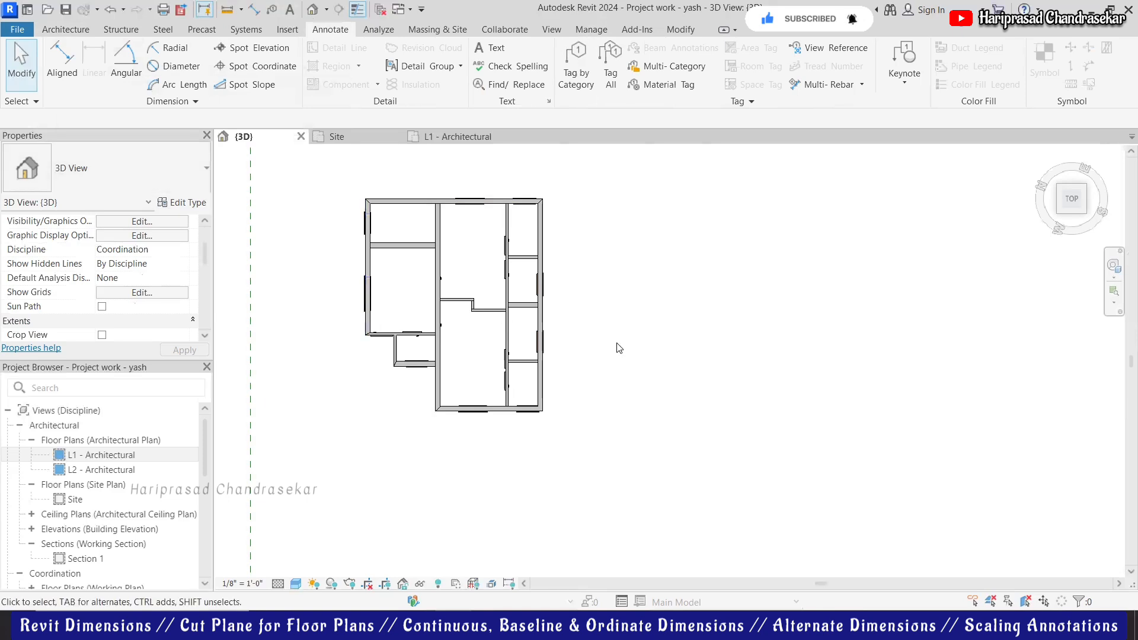
- Open the L1 - Architectural floor plan and start the Linear dimension command
scroll(595, 340, down, 3)
scroll(584, 243, up, 1)
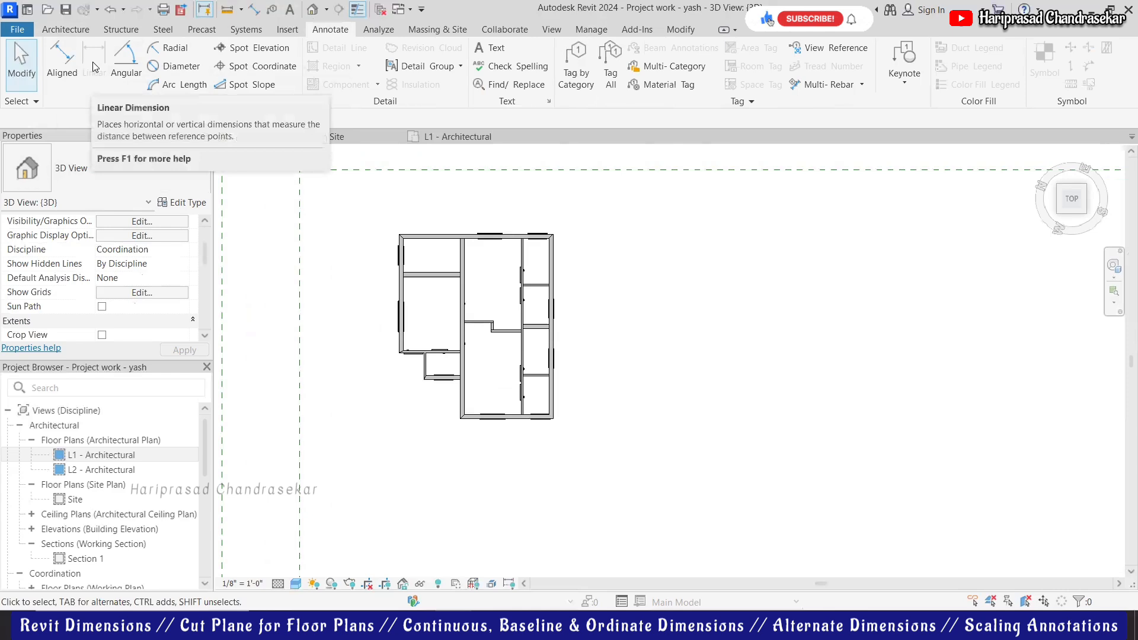
click(433, 137)
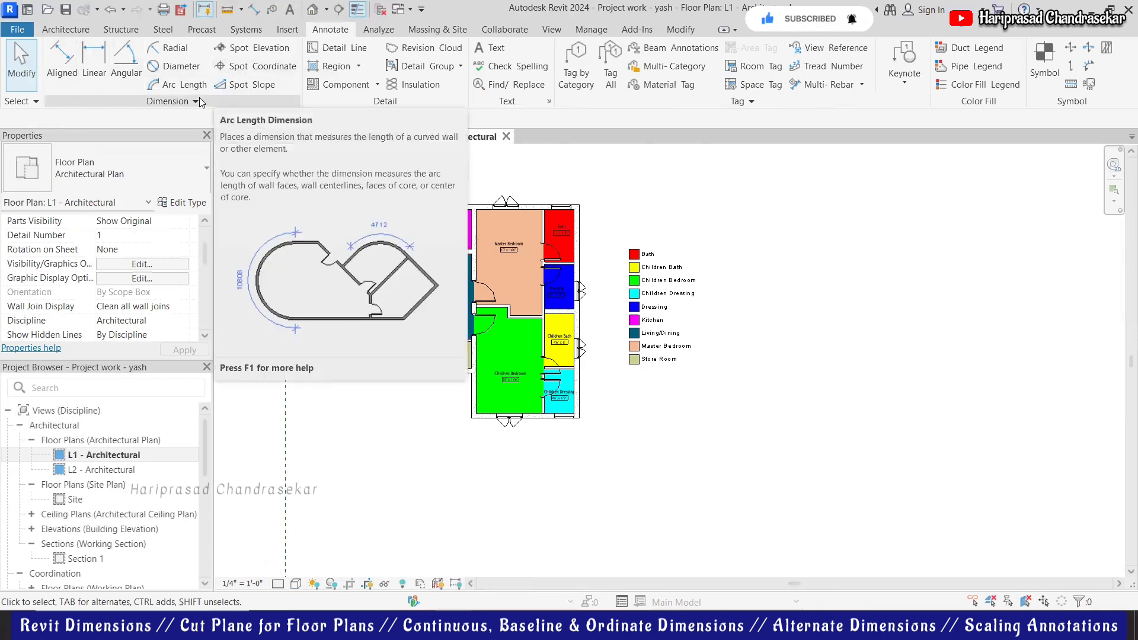
scroll(465, 245, up, 3)
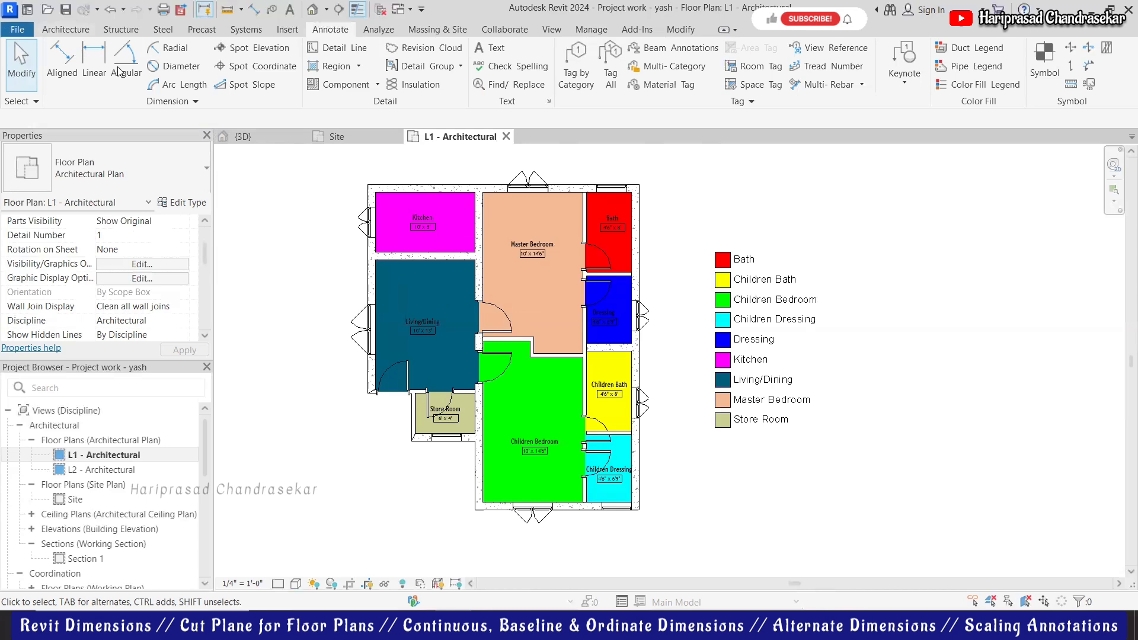
click(62, 62)
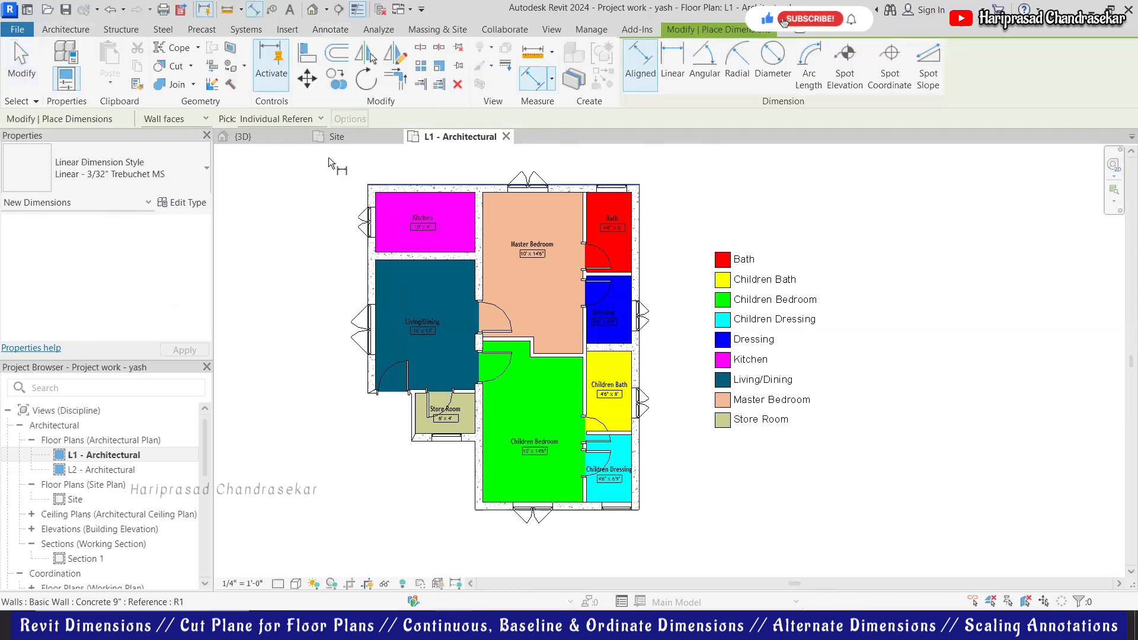
click(330, 31)
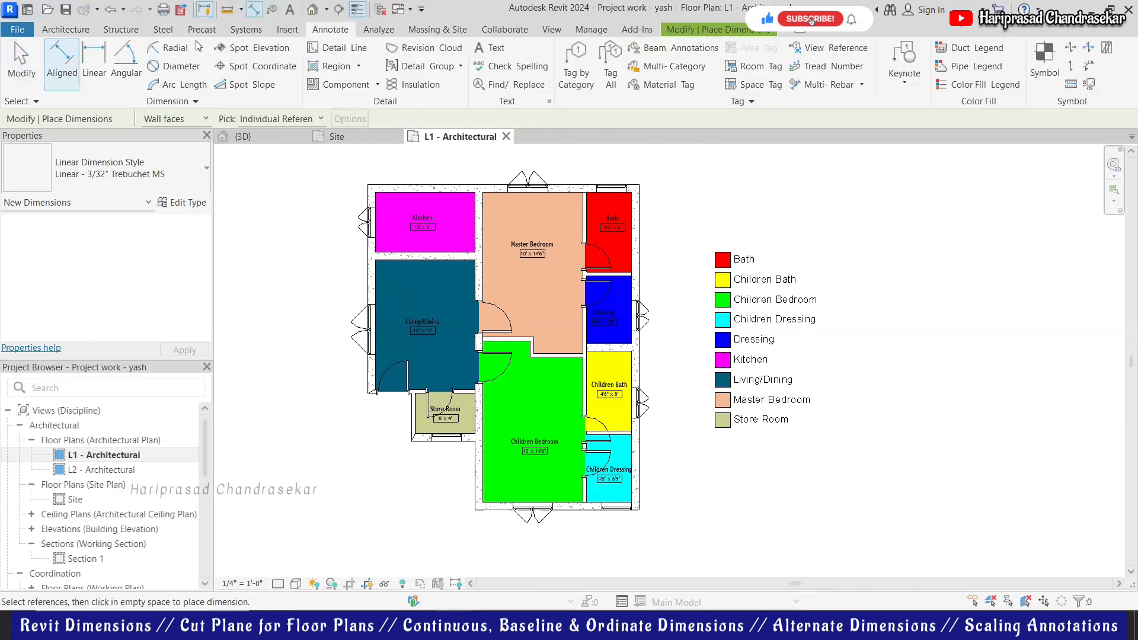
click(92, 61)
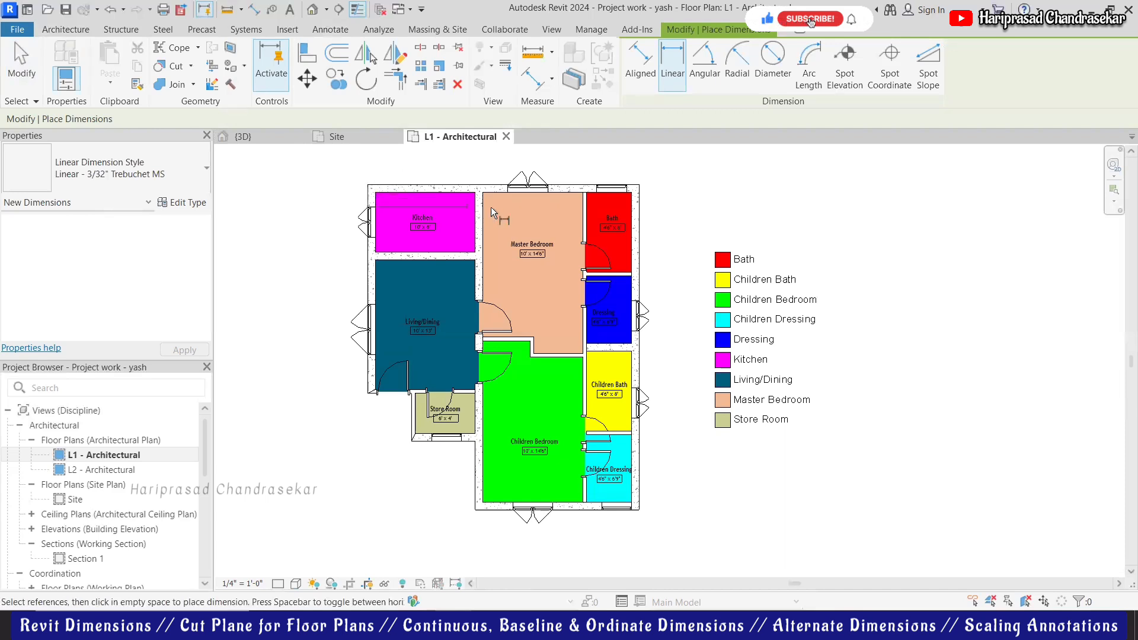
click(621, 219)
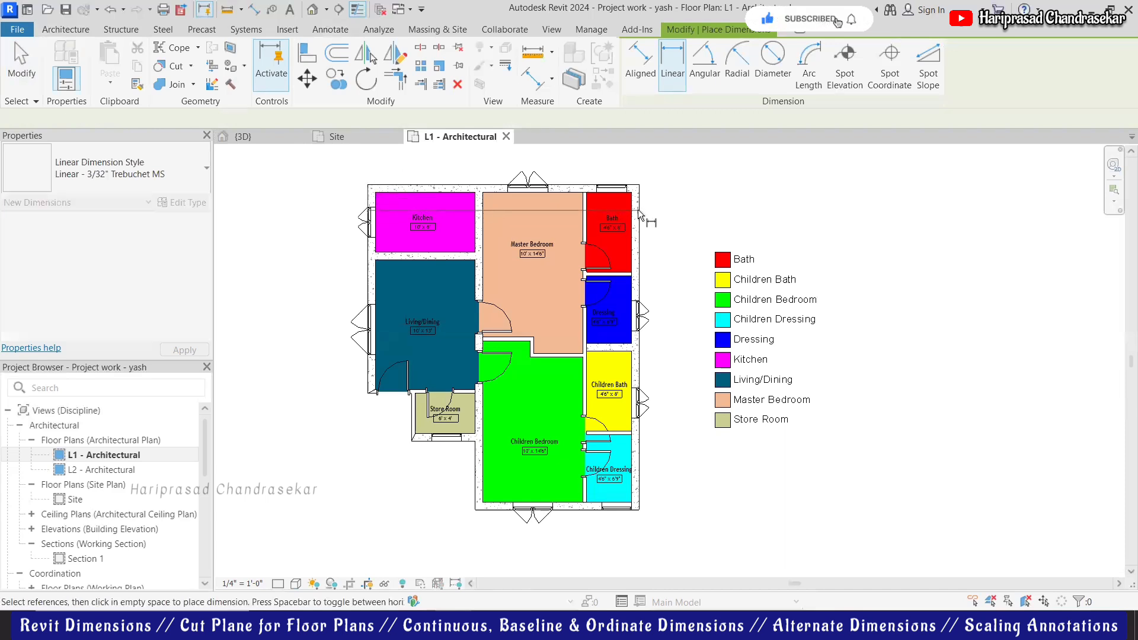
key(Escape)
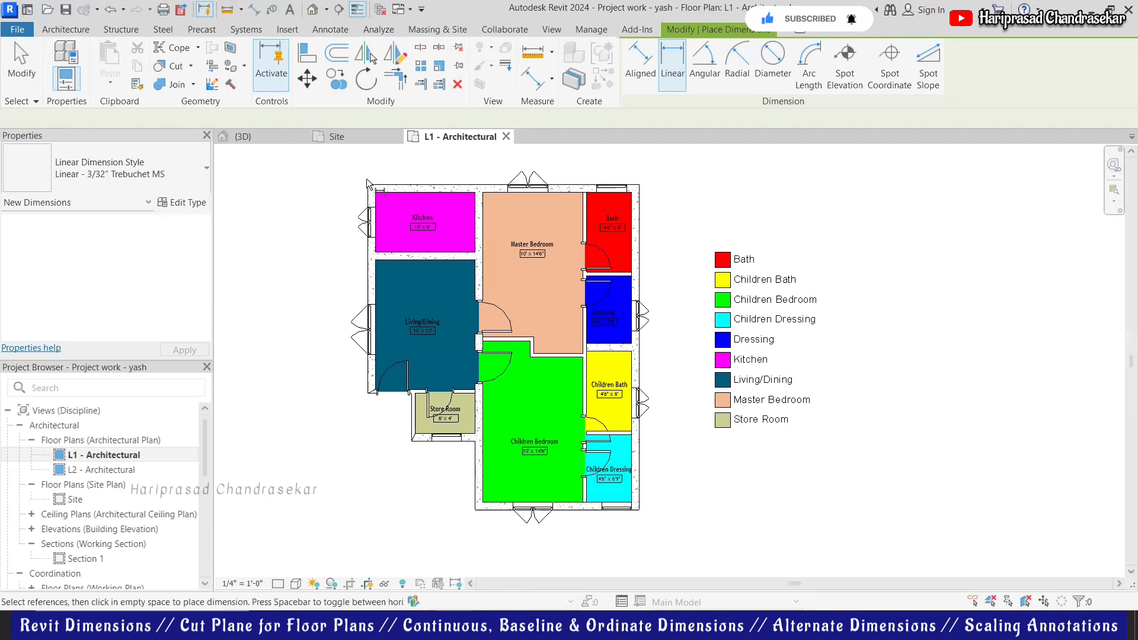
click(381, 195)
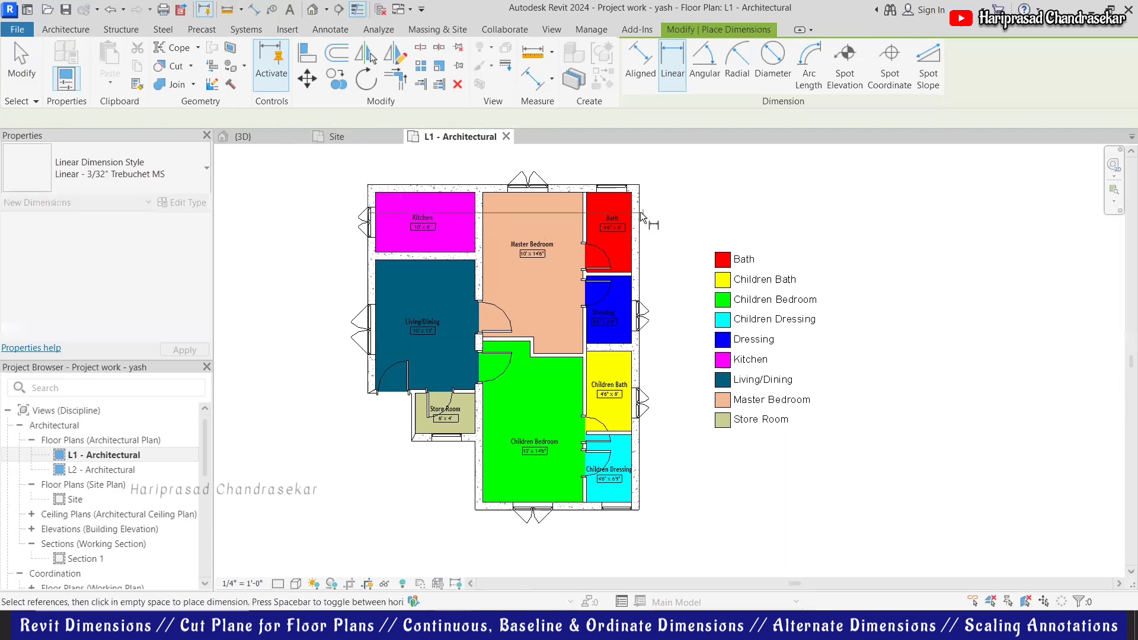
key(Escape)
- Place a linear dimension above the plan, spanning the building's overall width between its two upper outer corners
scroll(642, 245, down, 2)
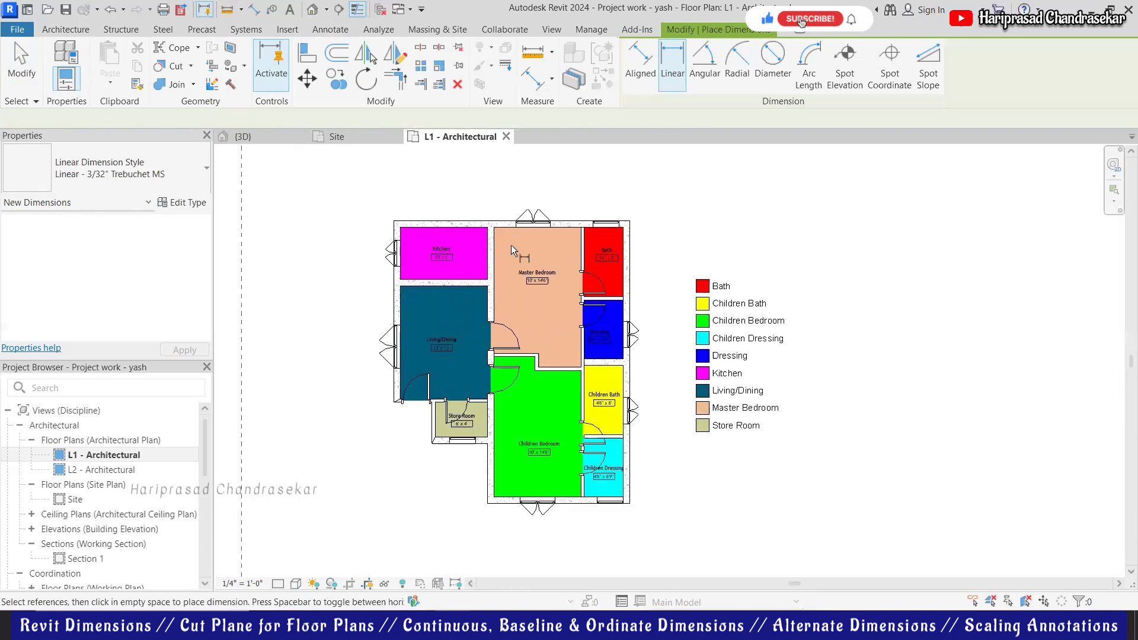
click(397, 228)
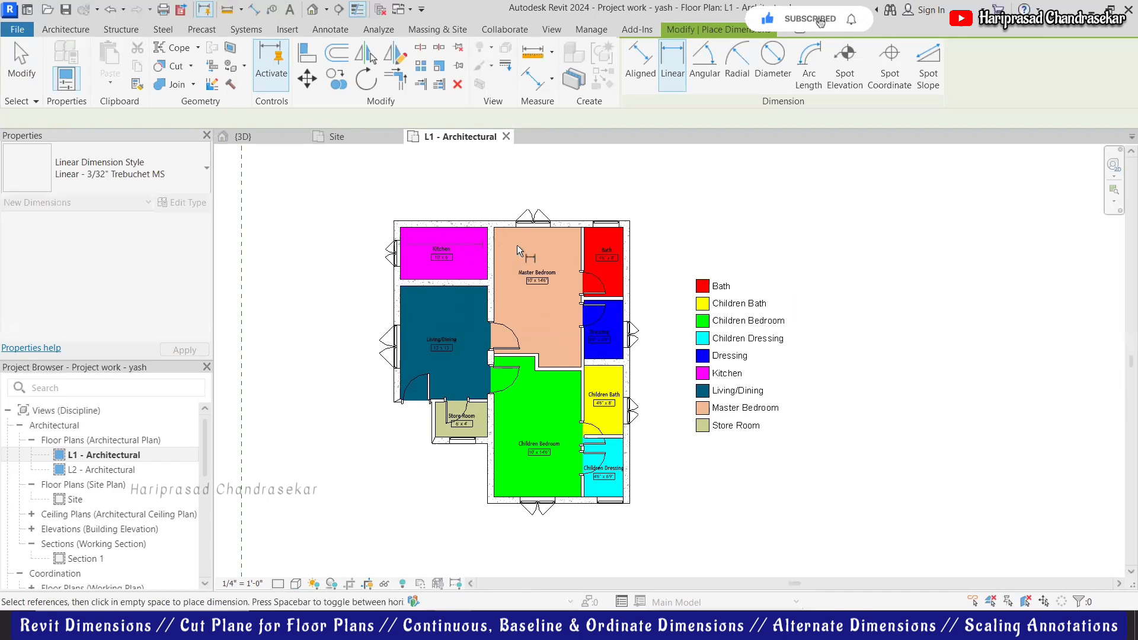
click(631, 222)
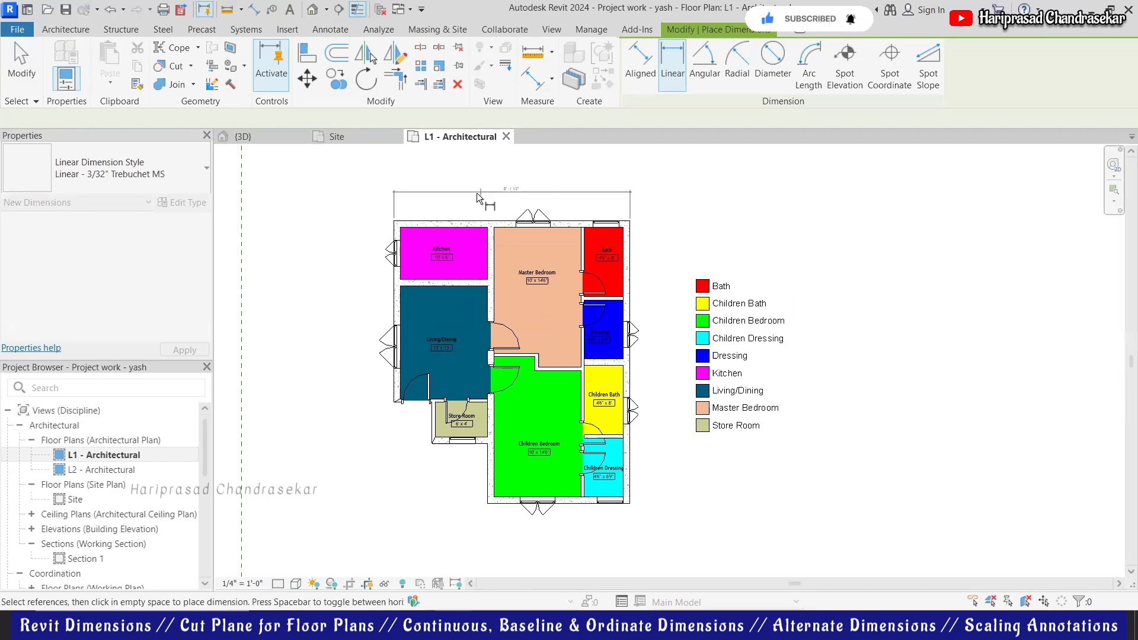
scroll(477, 193, up, 1)
scroll(364, 223, up, 1)
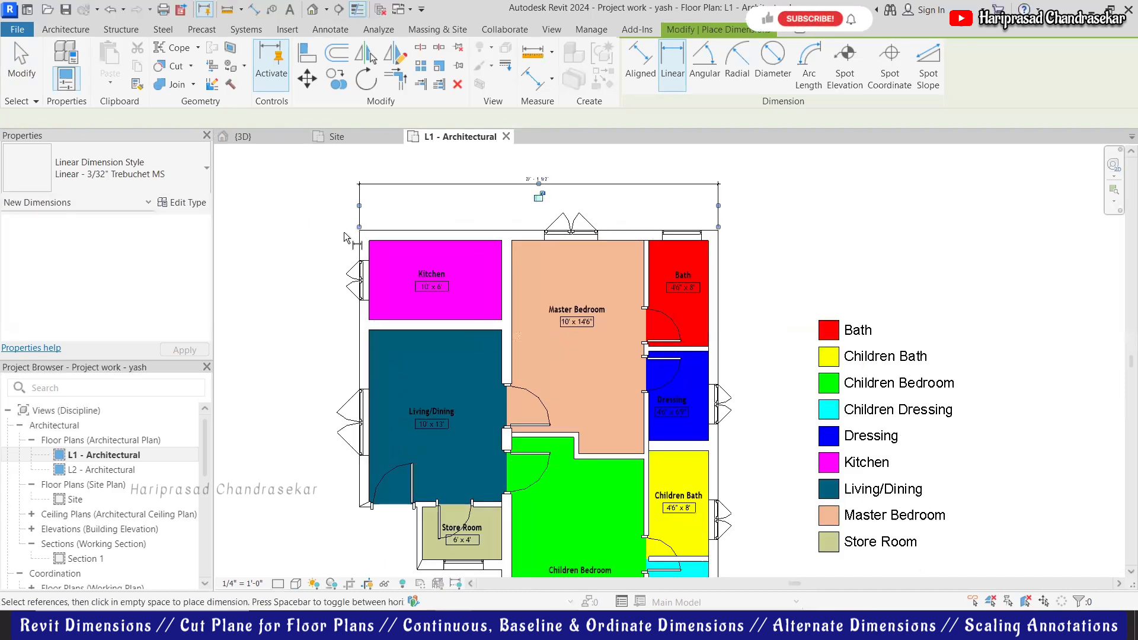
scroll(296, 217, down, 1)
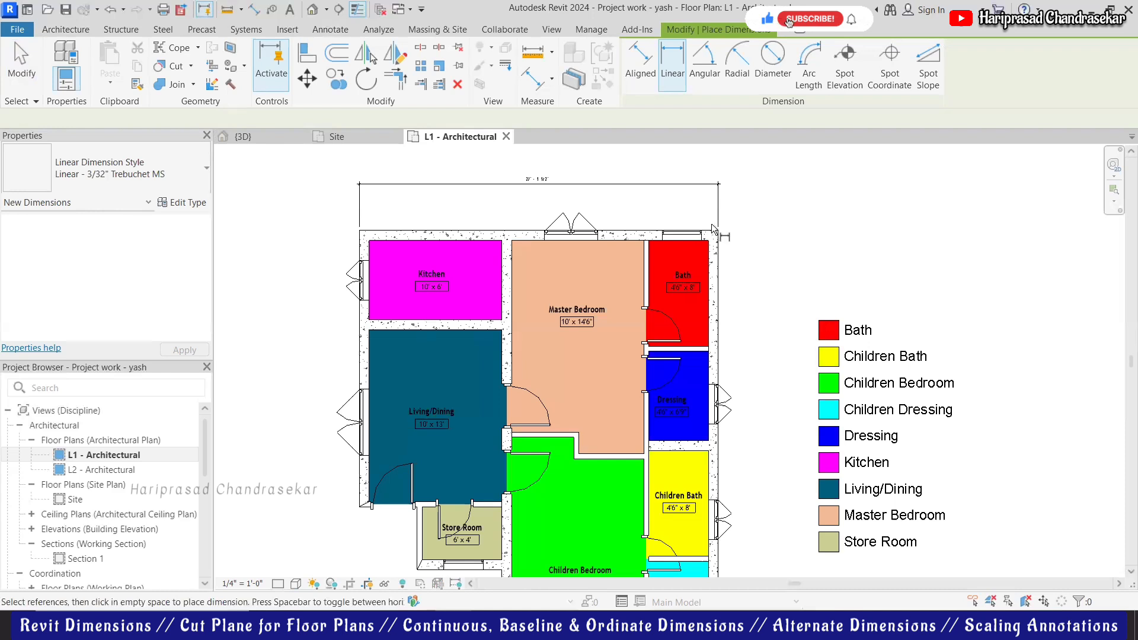
scroll(738, 227, down, 2)
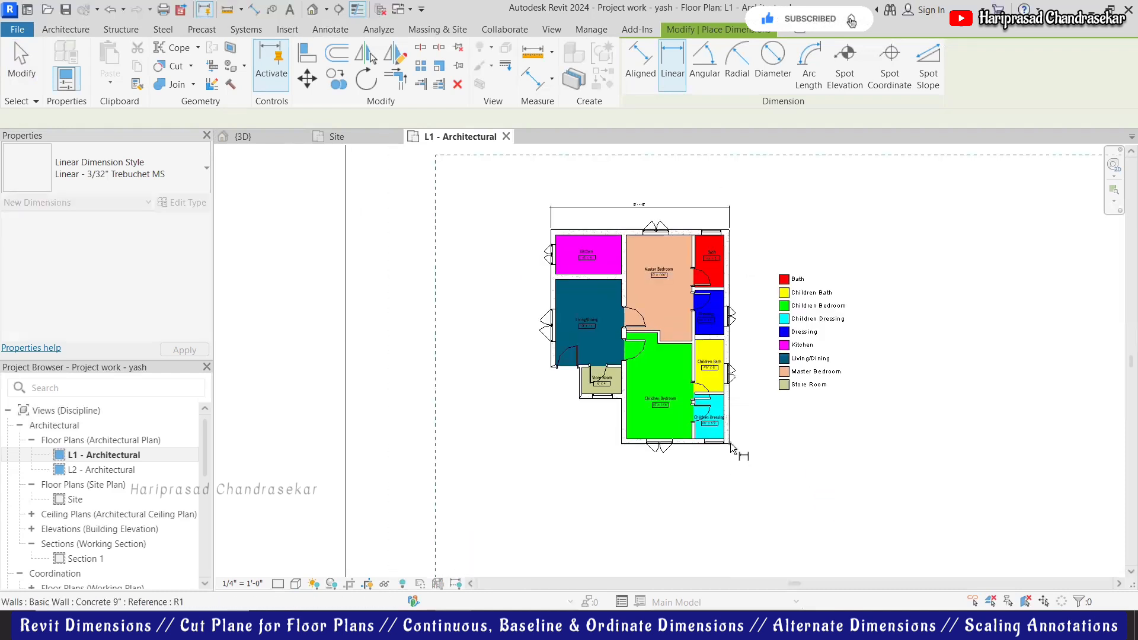
scroll(734, 443, up, 2)
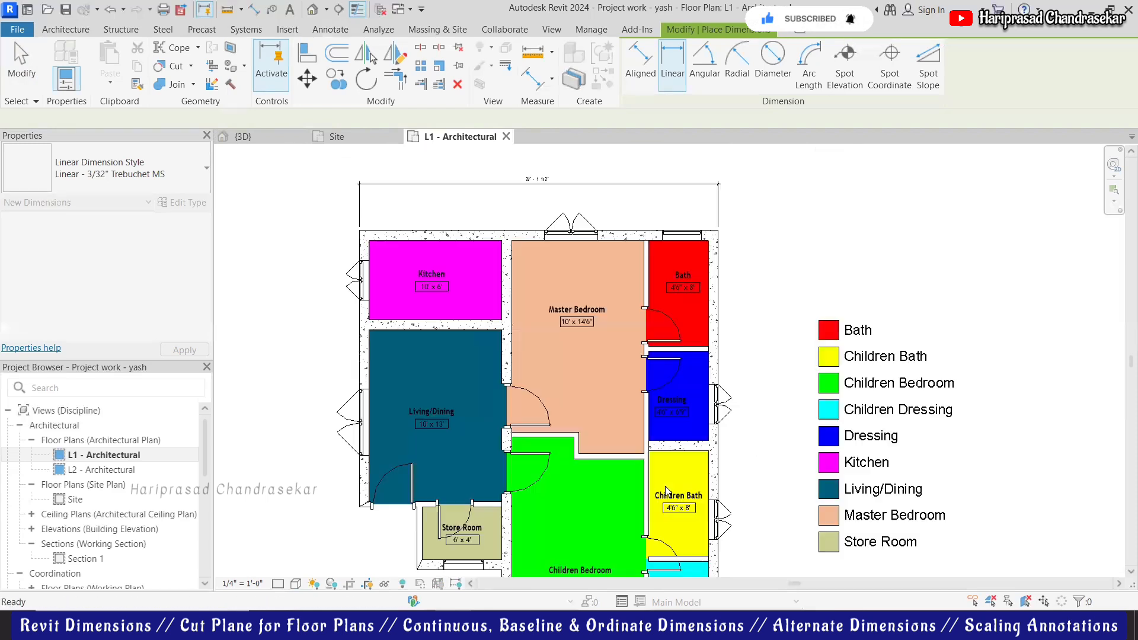
click(465, 184)
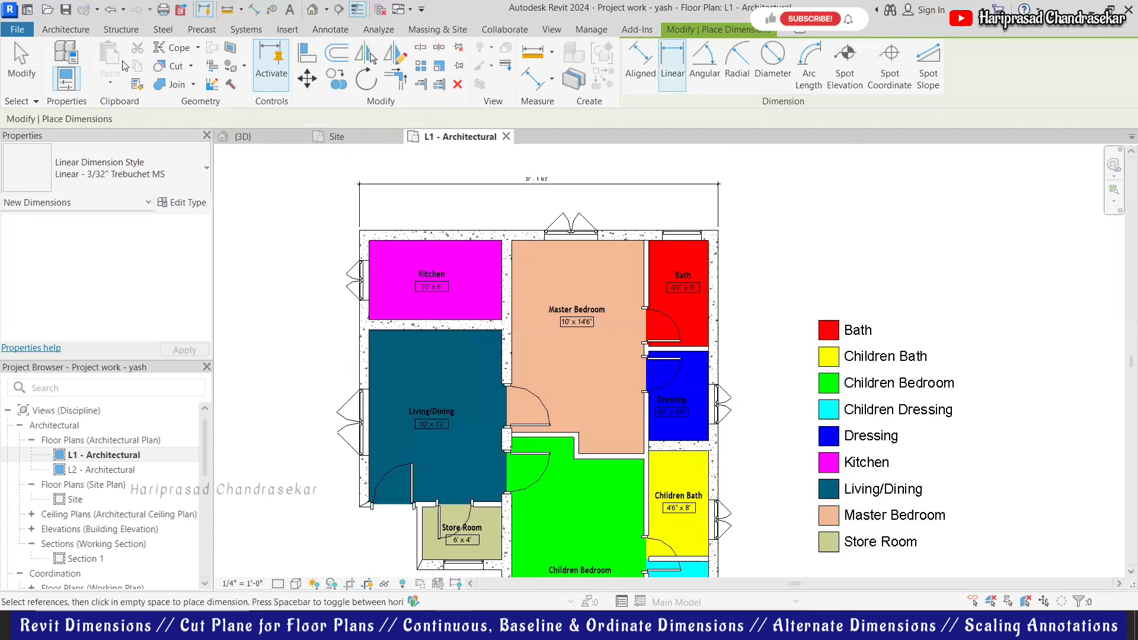
- Place an aligned dimension beside the Bath and Dressing side of the plan, spanning the building's overall depth between outer wall faces
click(330, 30)
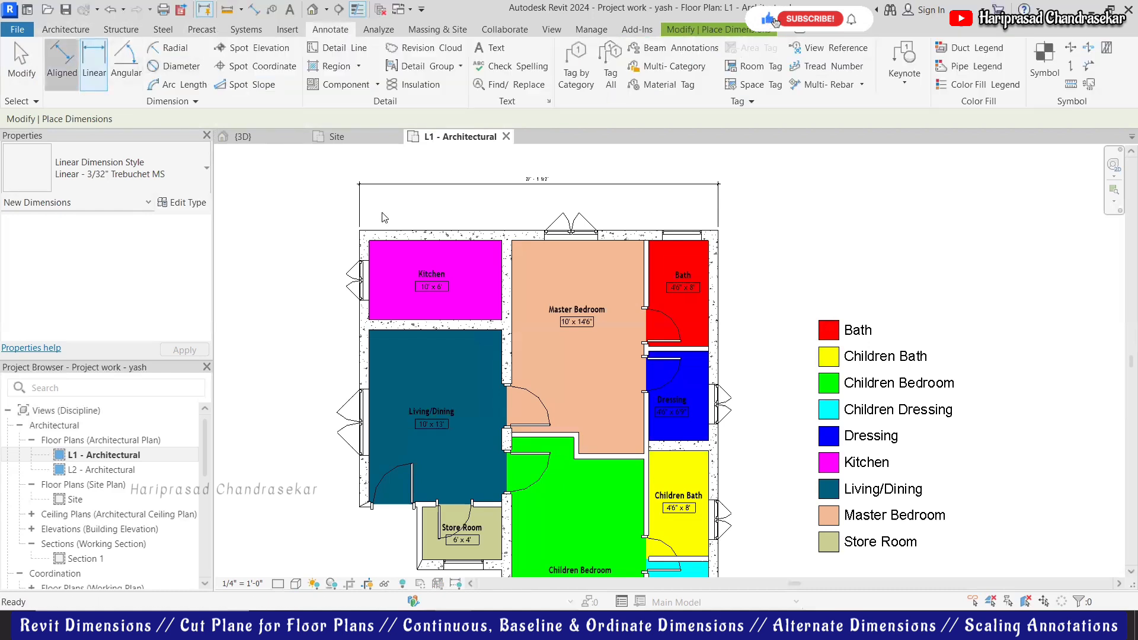
key(d)
key(i)
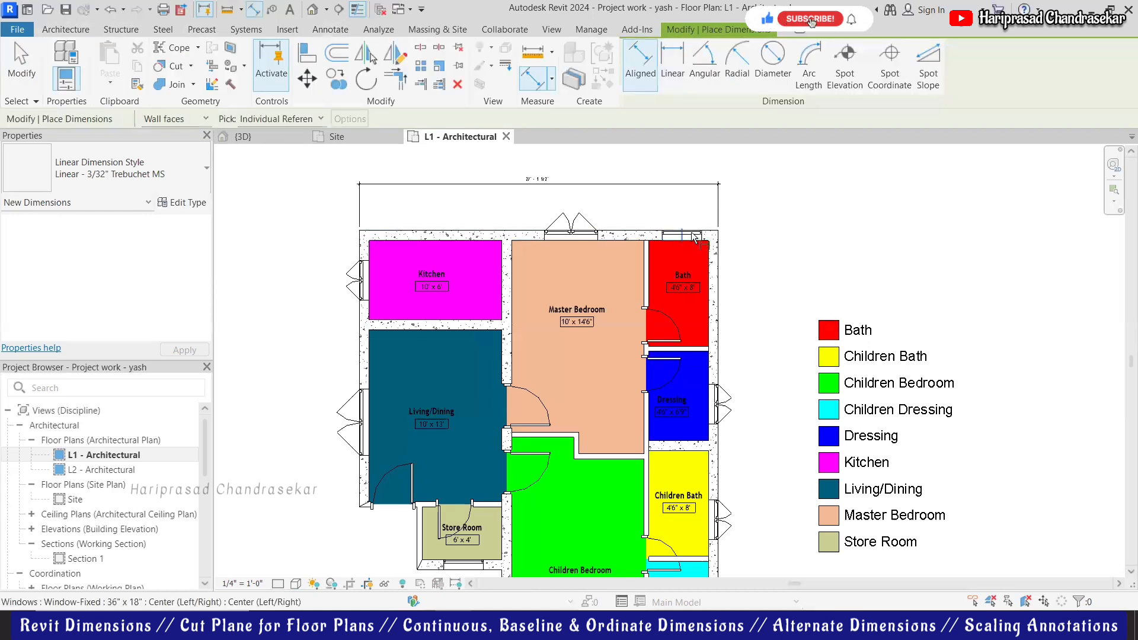
scroll(631, 214, down, 2)
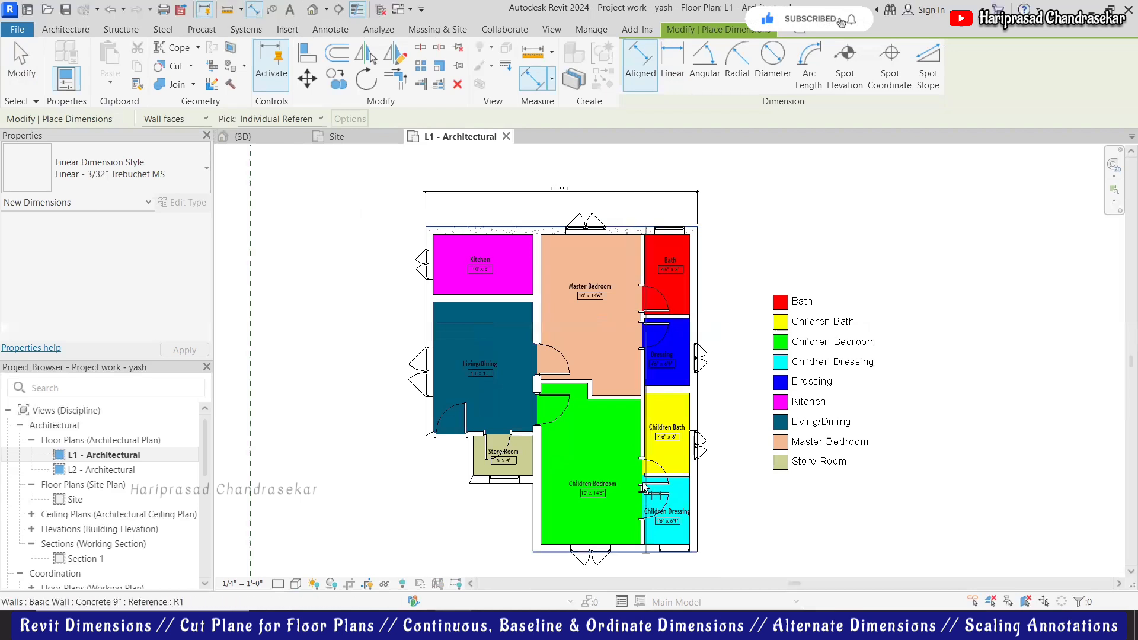
click(745, 509)
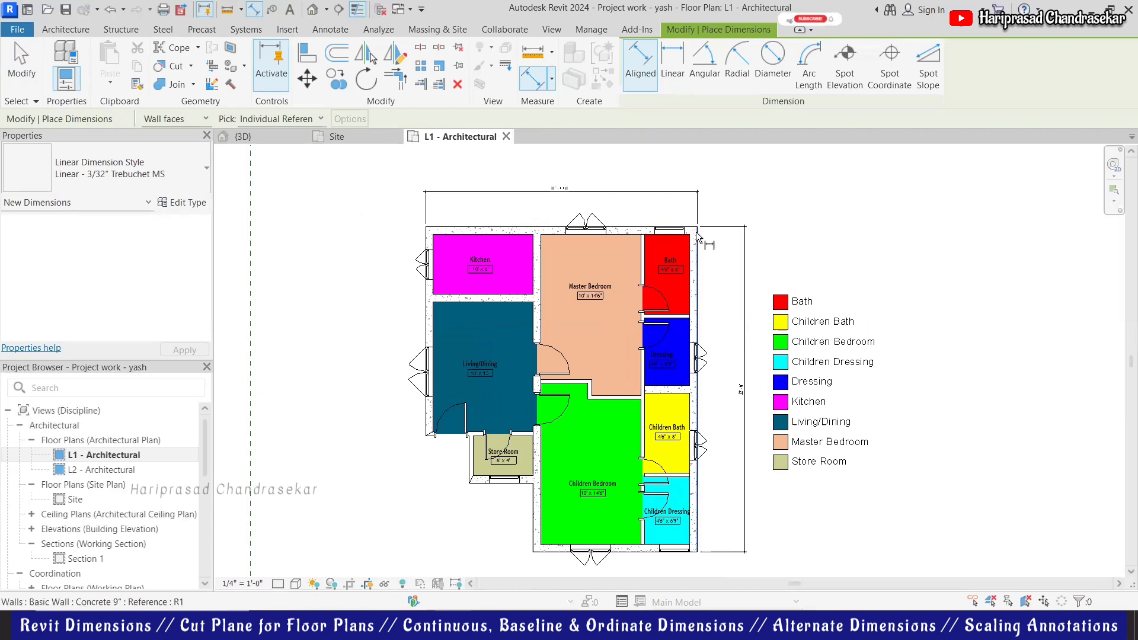
- Add aligned dimensions inside the Kitchen for its width and depth between the interior wall faces
scroll(457, 320, up, 1)
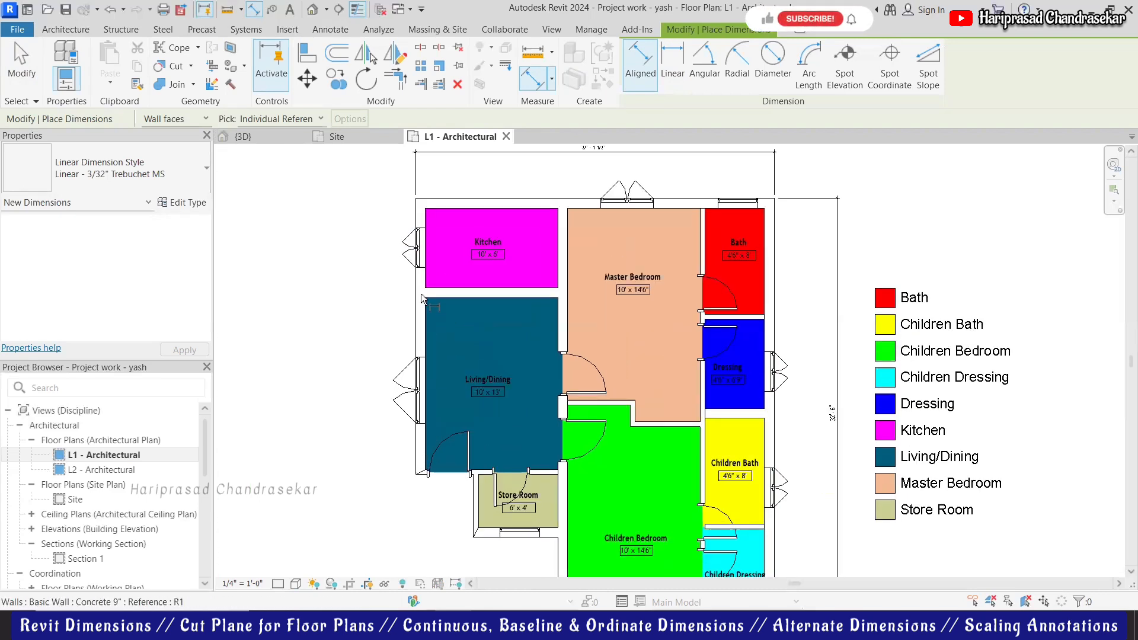
scroll(455, 249, up, 1)
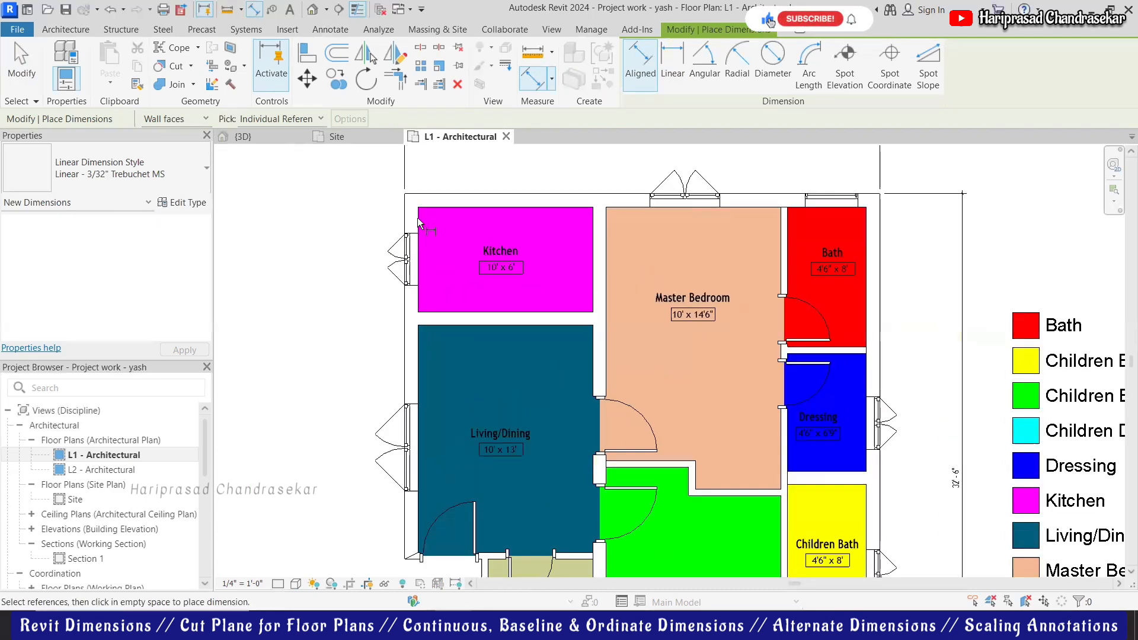
click(594, 233)
click(539, 228)
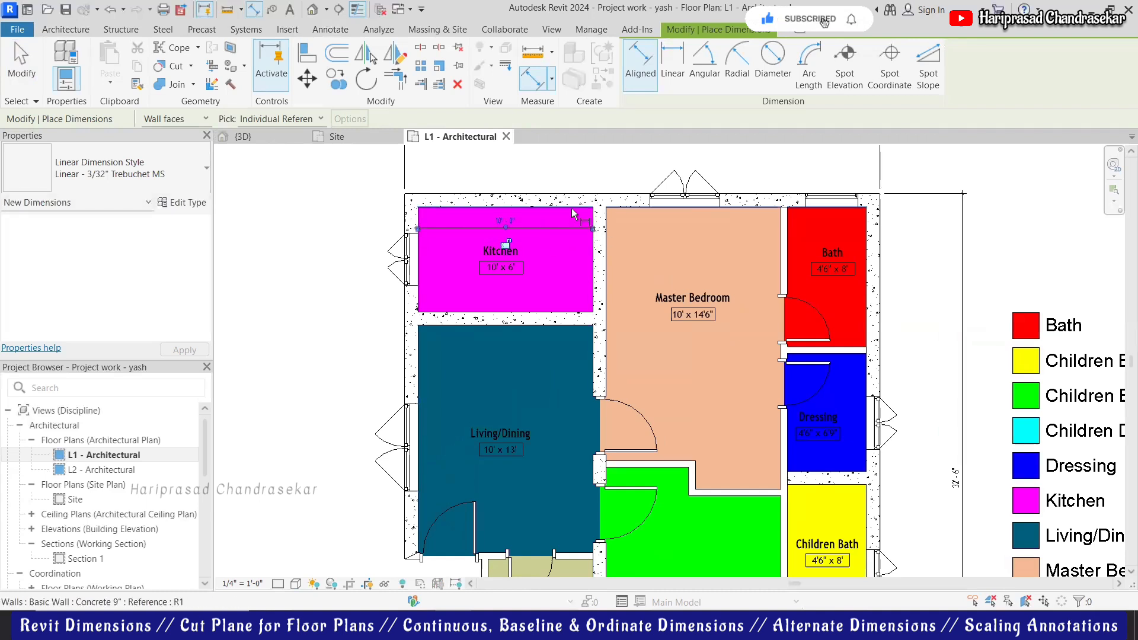
click(558, 312)
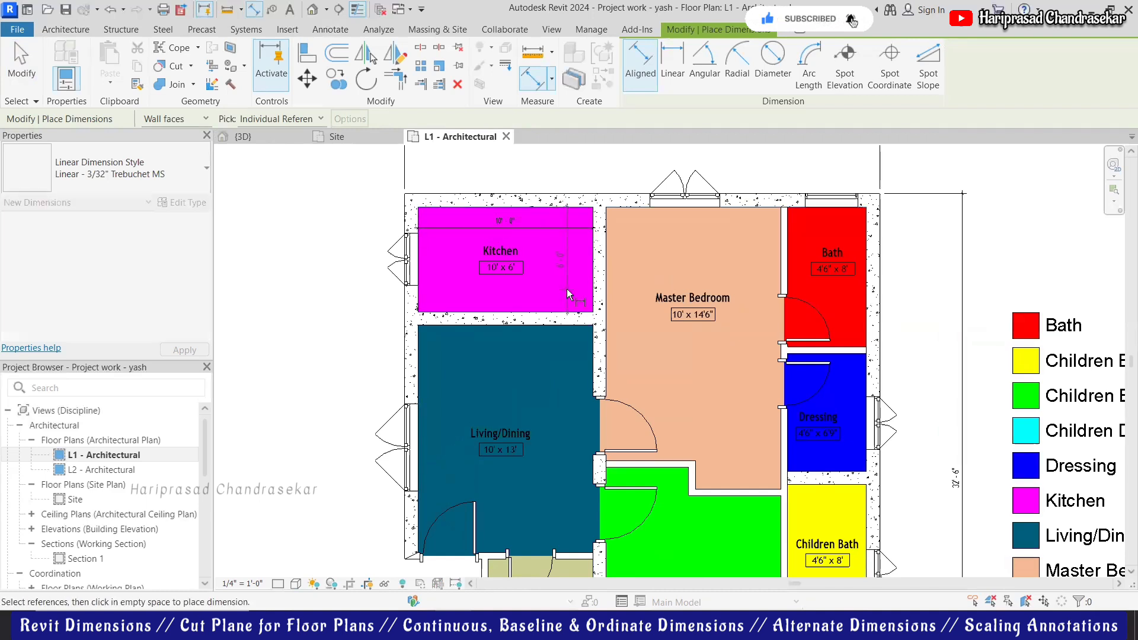
click(567, 289)
scroll(302, 323, down, 2)
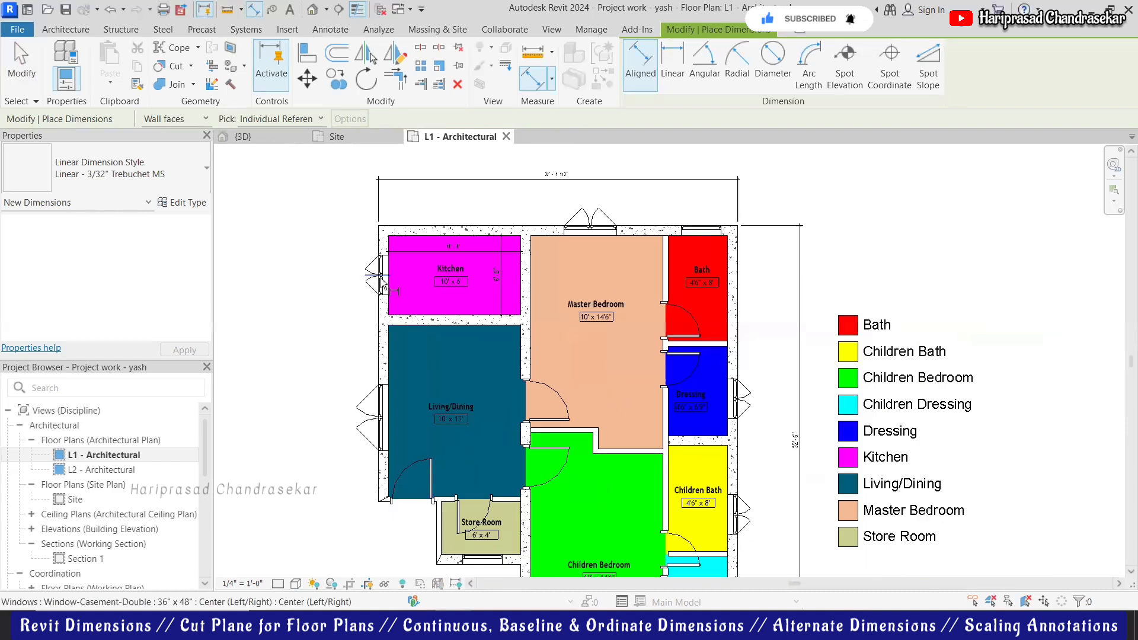
- Start a linear dimension and review the type properties of Linear - 3/32" Trebuchet MS, checking its Dimension String Type
click(342, 30)
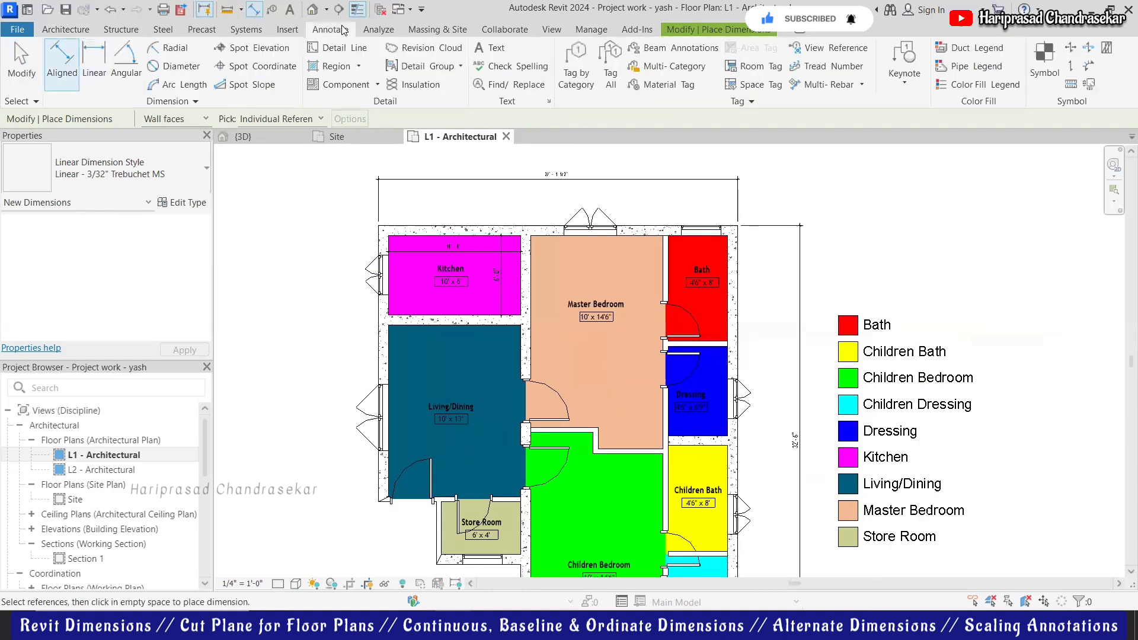
click(92, 74)
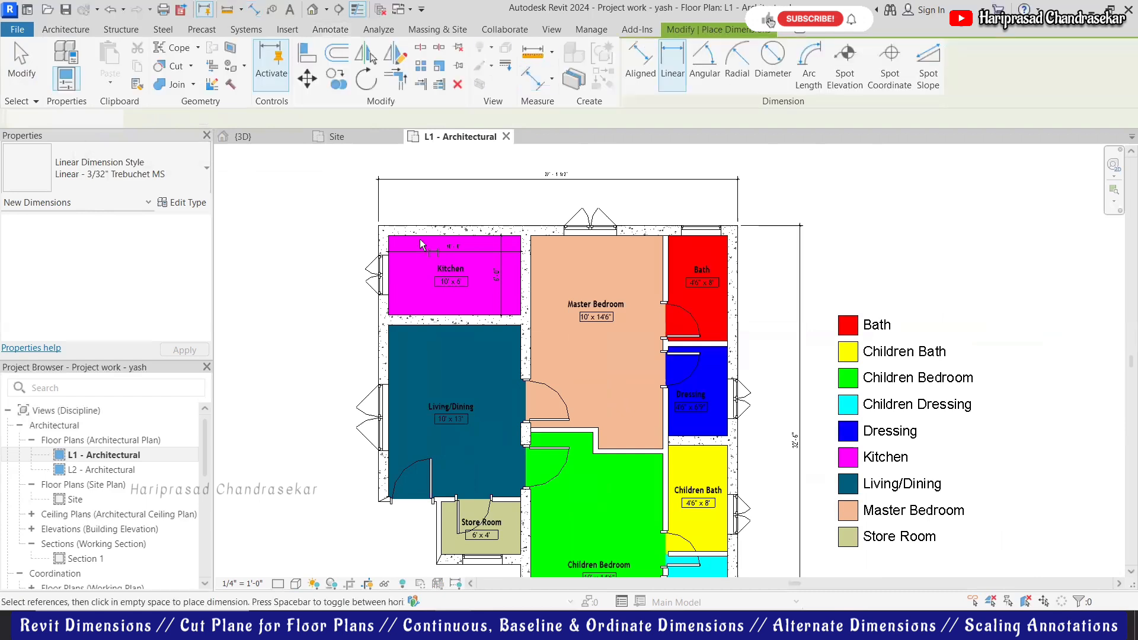
scroll(433, 450, down, 1)
scroll(384, 449, up, 1)
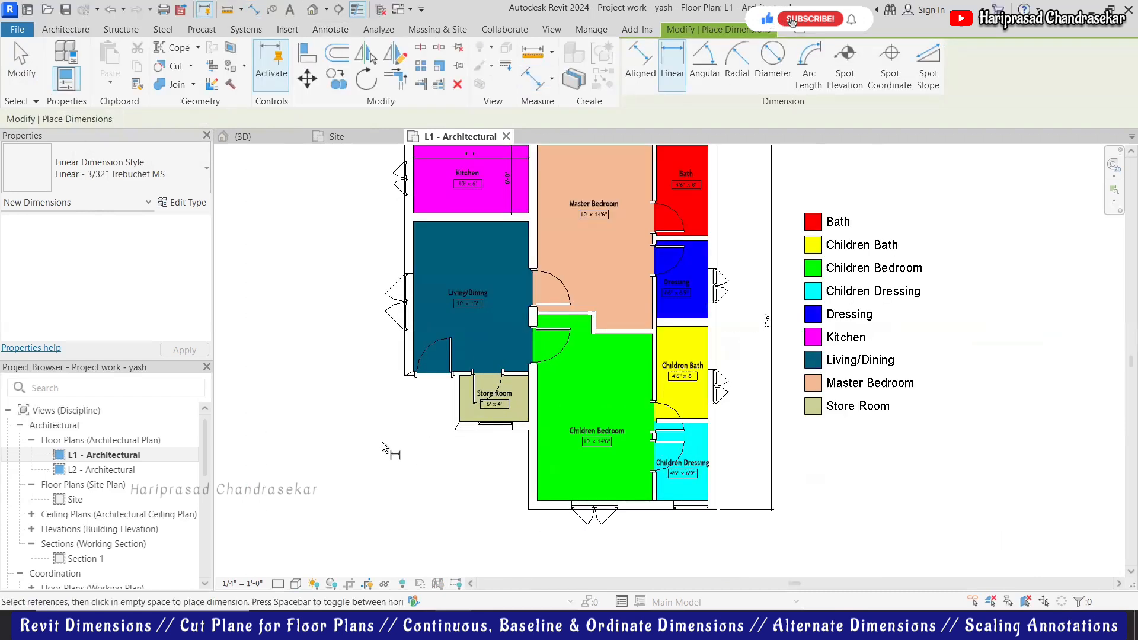
click(189, 203)
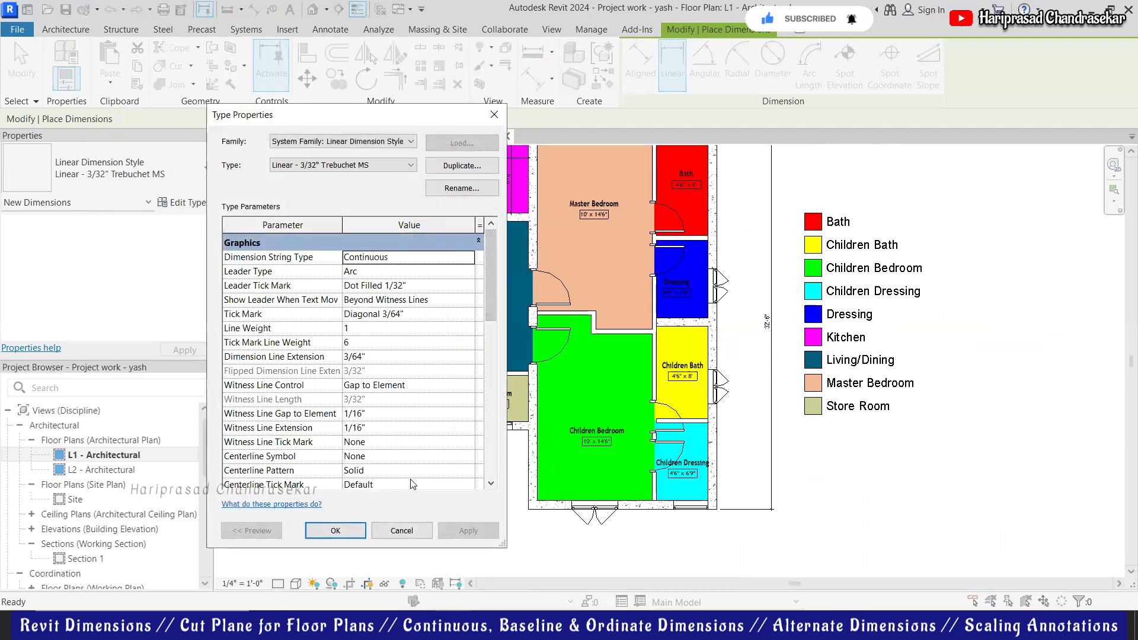
click(336, 530)
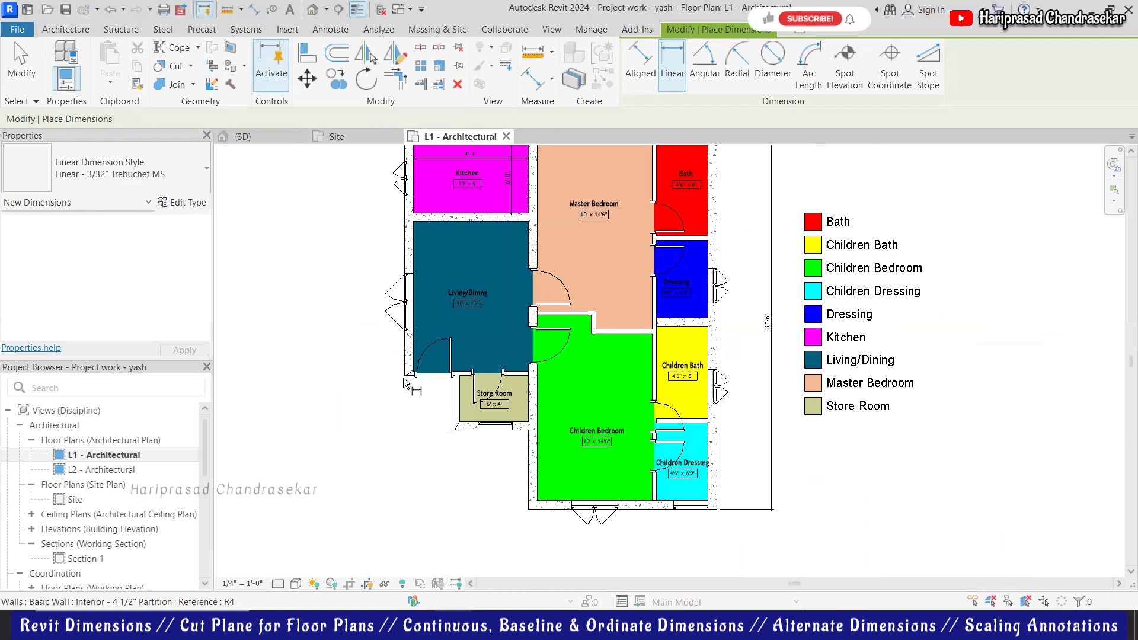
- Place a continuous linear dimension string below the plan through the outer corners of the Living/Dining, Store Room, Children Bedroom and Children Dressing walls
click(405, 384)
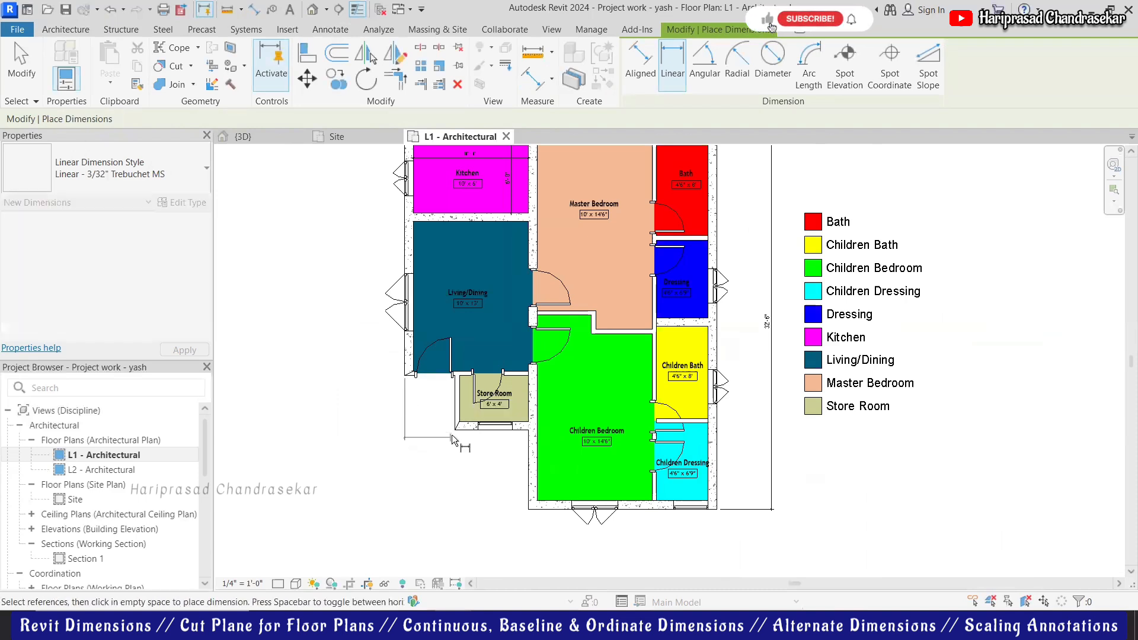
click(529, 439)
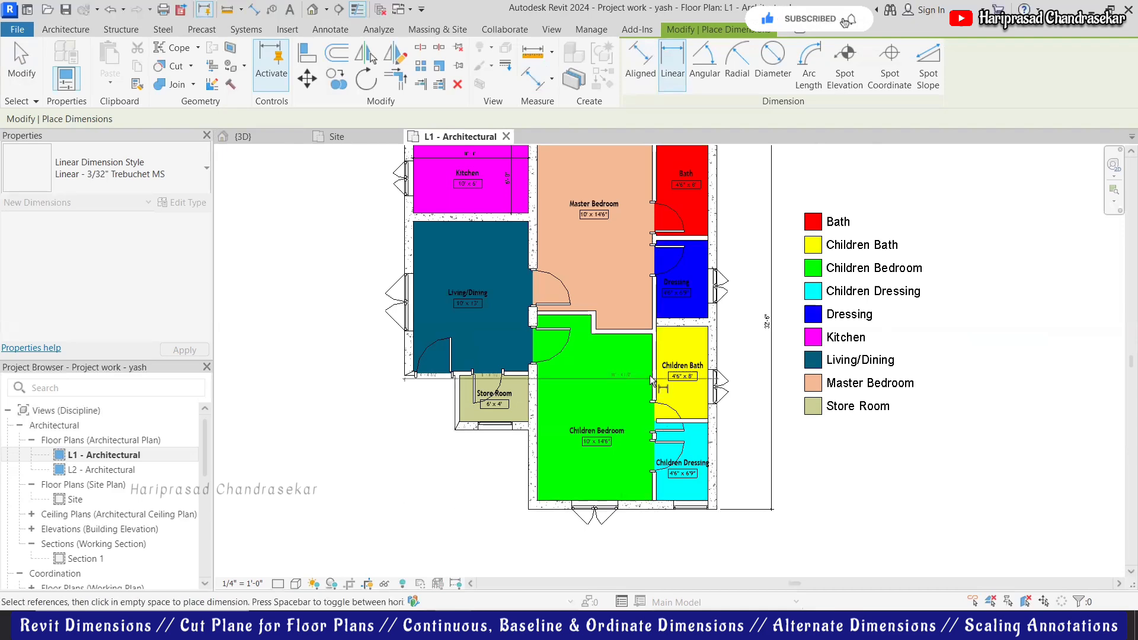
scroll(646, 375, down, 2)
click(656, 527)
scroll(655, 527, up, 2)
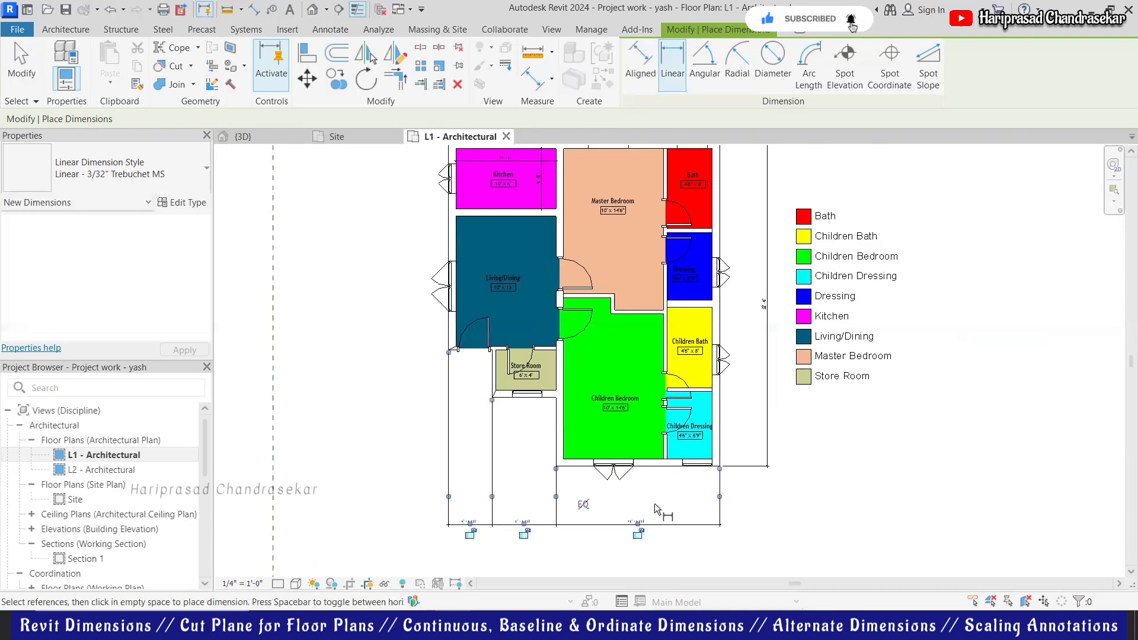
scroll(656, 509, up, 2)
key(Escape)
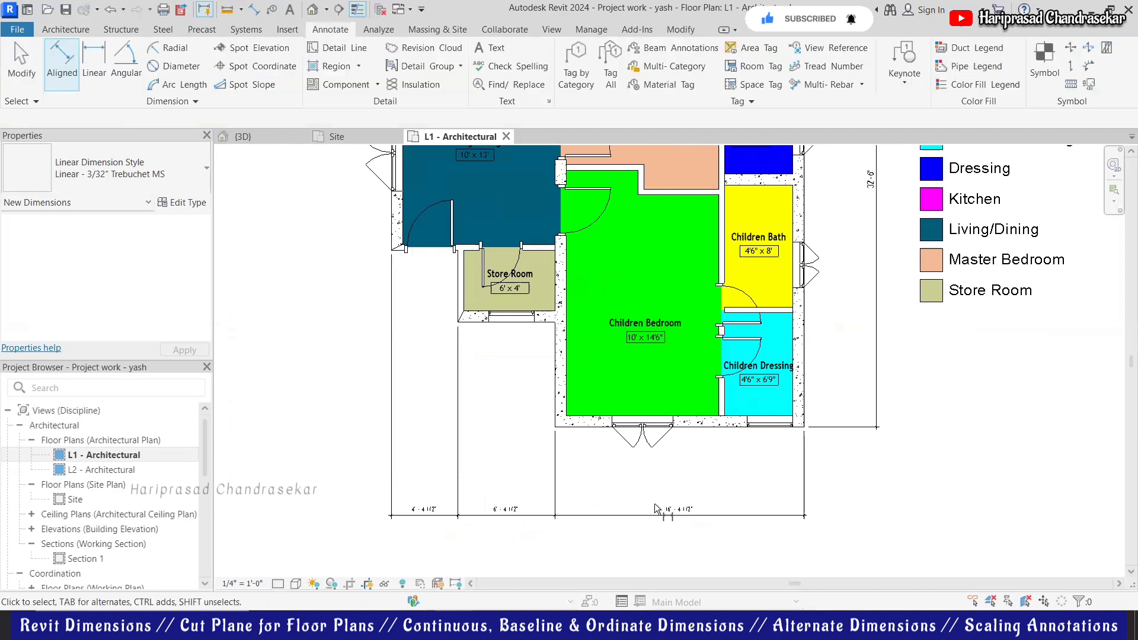
- Start a linear dimension and set the Dimension String Type of Linear - 3/32" Trebuchet MS to Baseline
scroll(700, 542, up, 2)
scroll(700, 542, down, 1)
scroll(700, 541, up, 1)
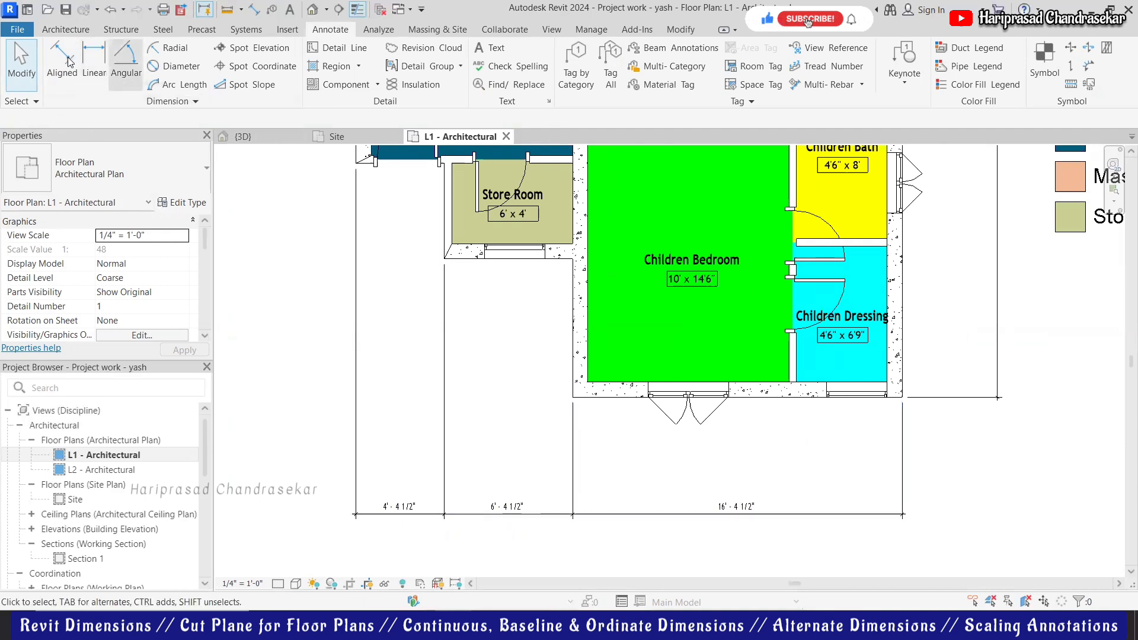
click(97, 68)
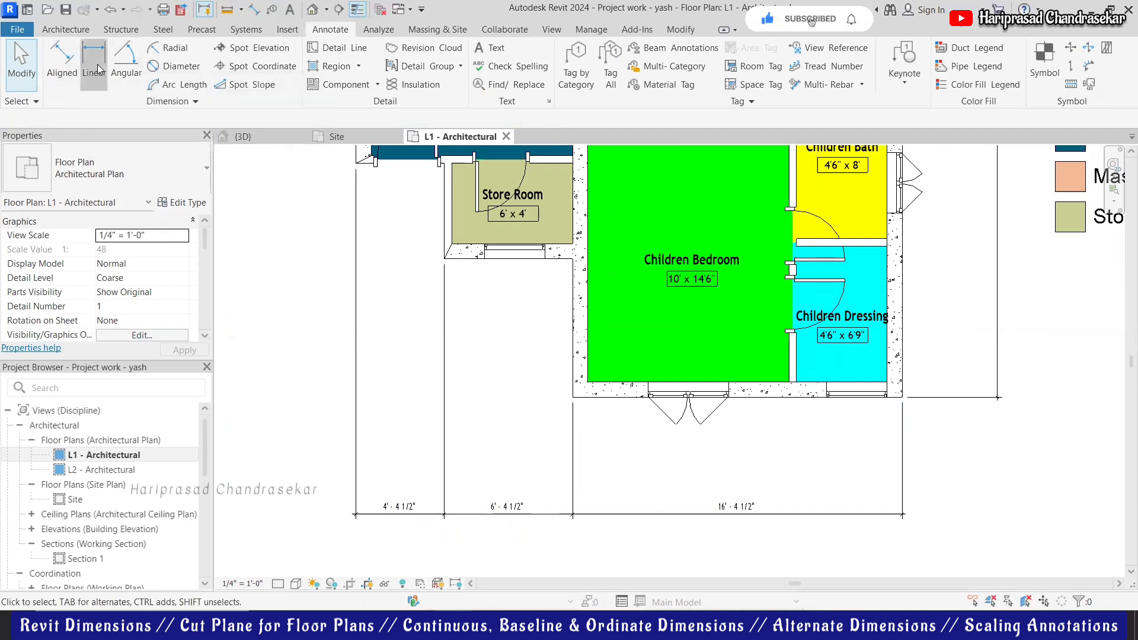
click(189, 204)
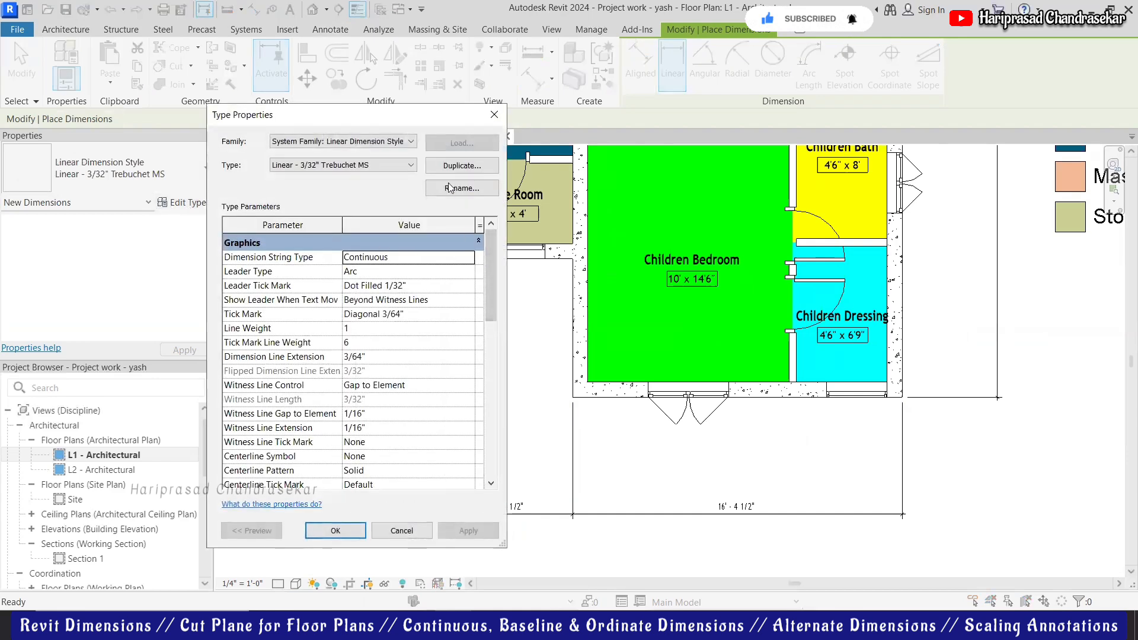
click(468, 258)
click(363, 284)
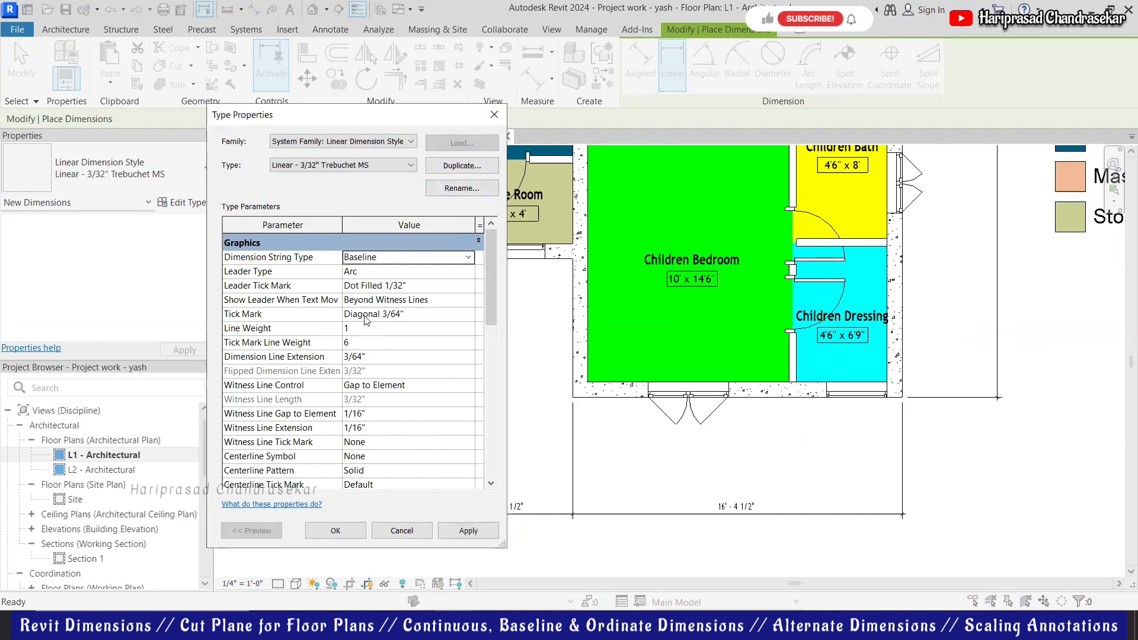
key(Return)
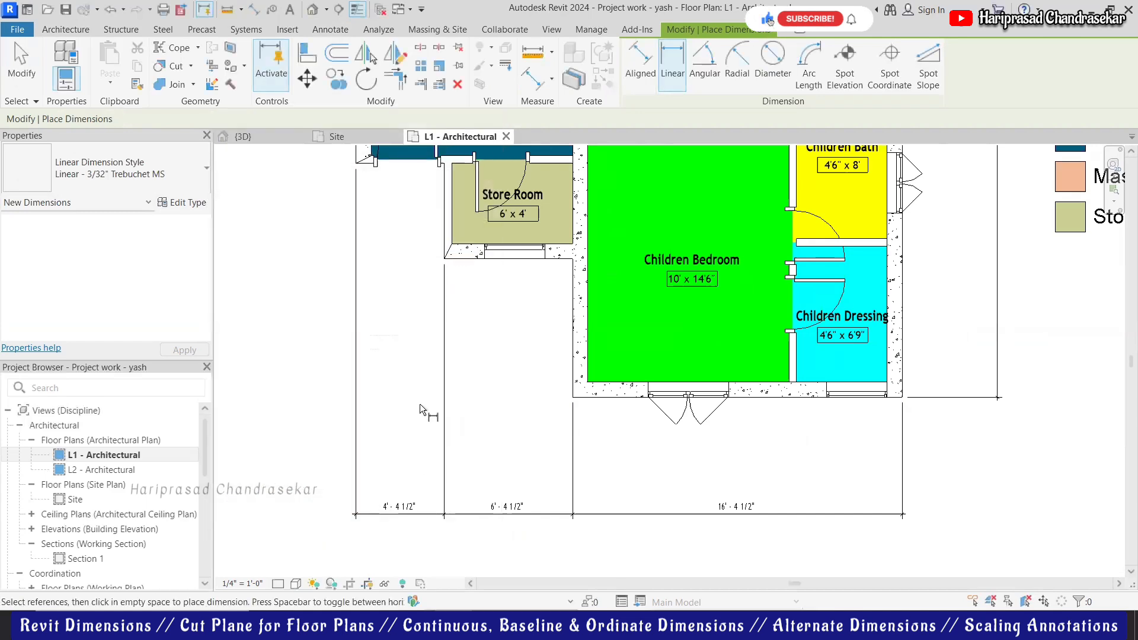
scroll(493, 325, down, 1)
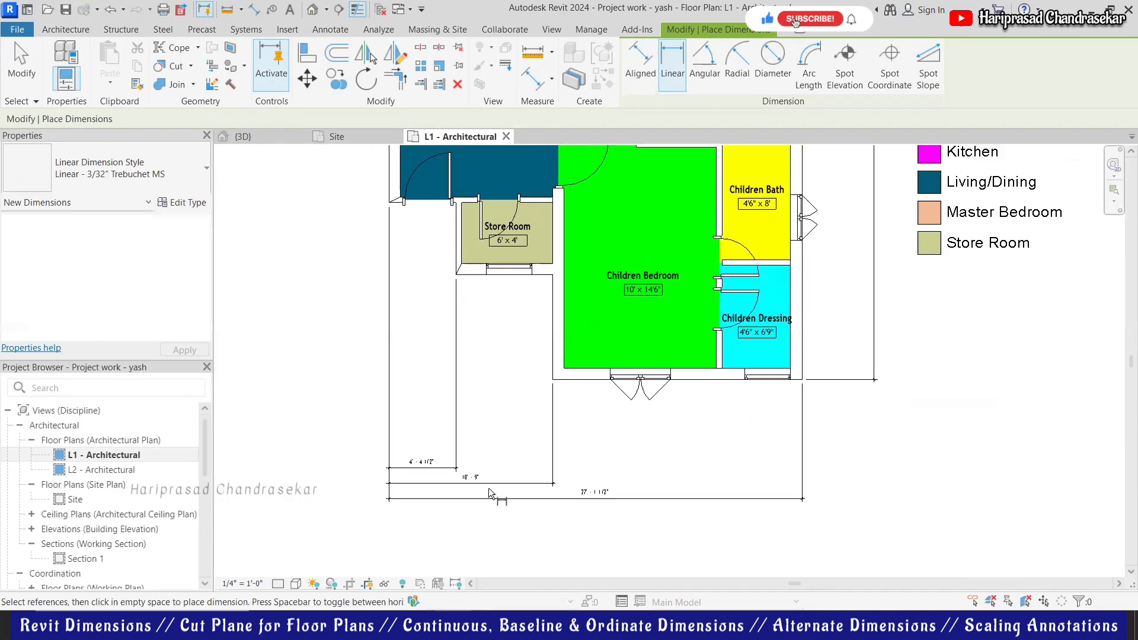
scroll(488, 489, up, 1)
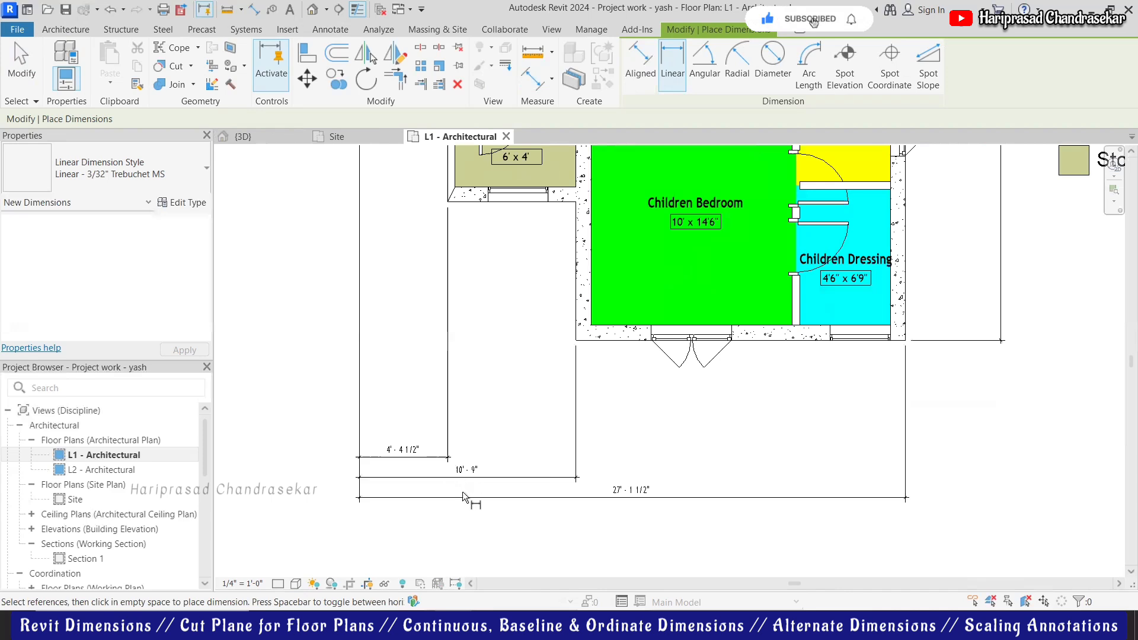
- Set the linear dimension style's Dimension String Type back to Continuous
click(187, 203)
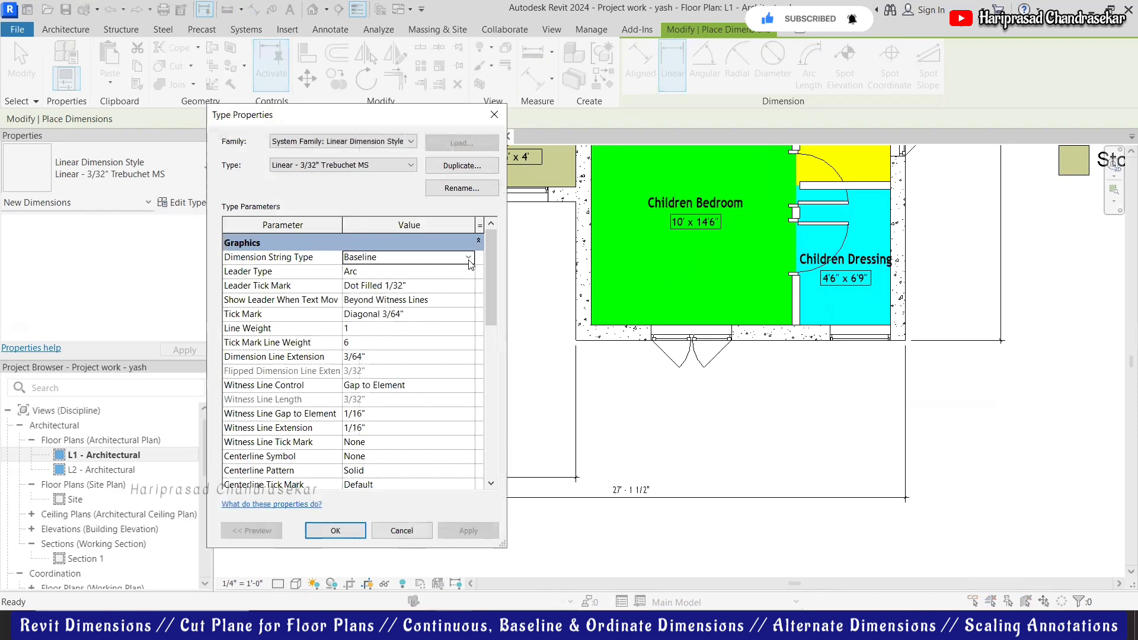
click(470, 259)
click(385, 274)
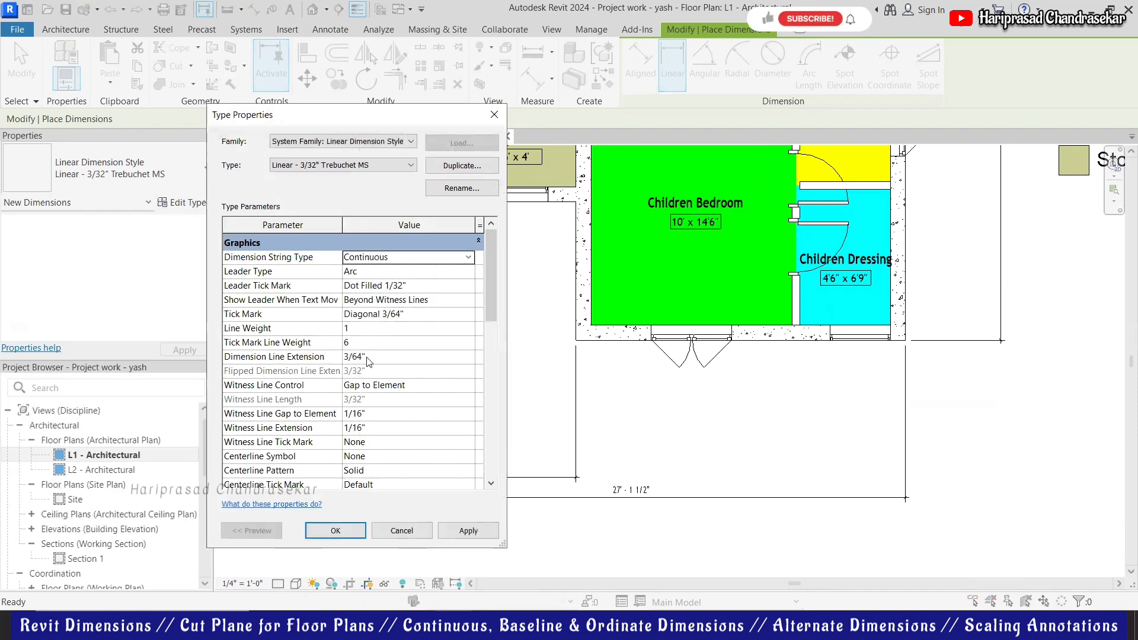
click(336, 530)
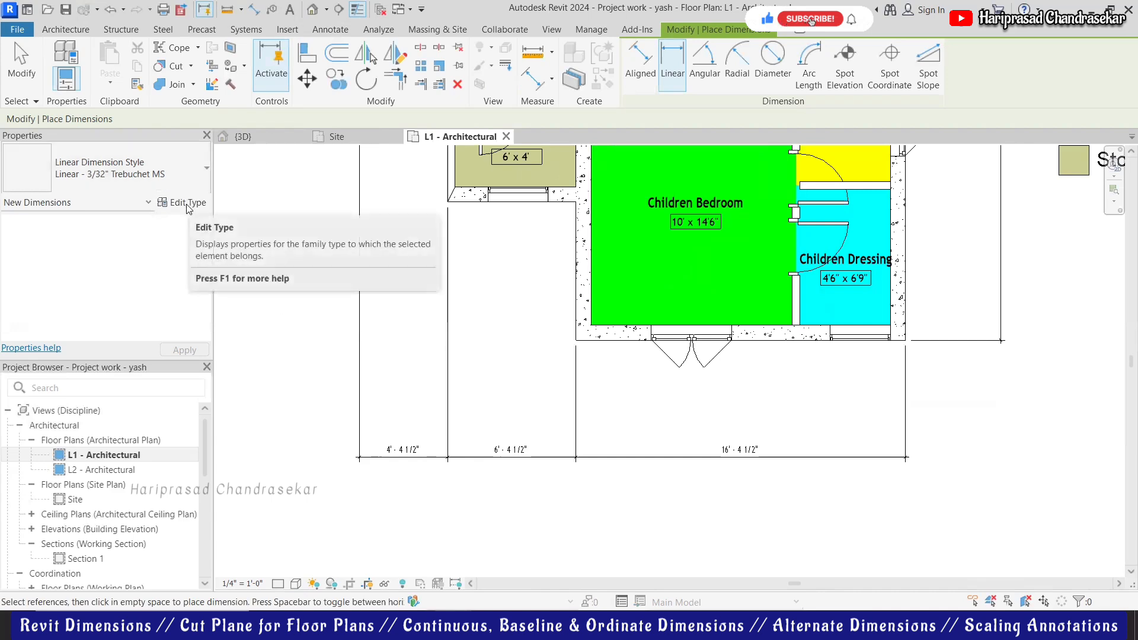
- Set the Dimension String Type of Linear - 3/32" Trebuchet MS to Ordinate
click(203, 210)
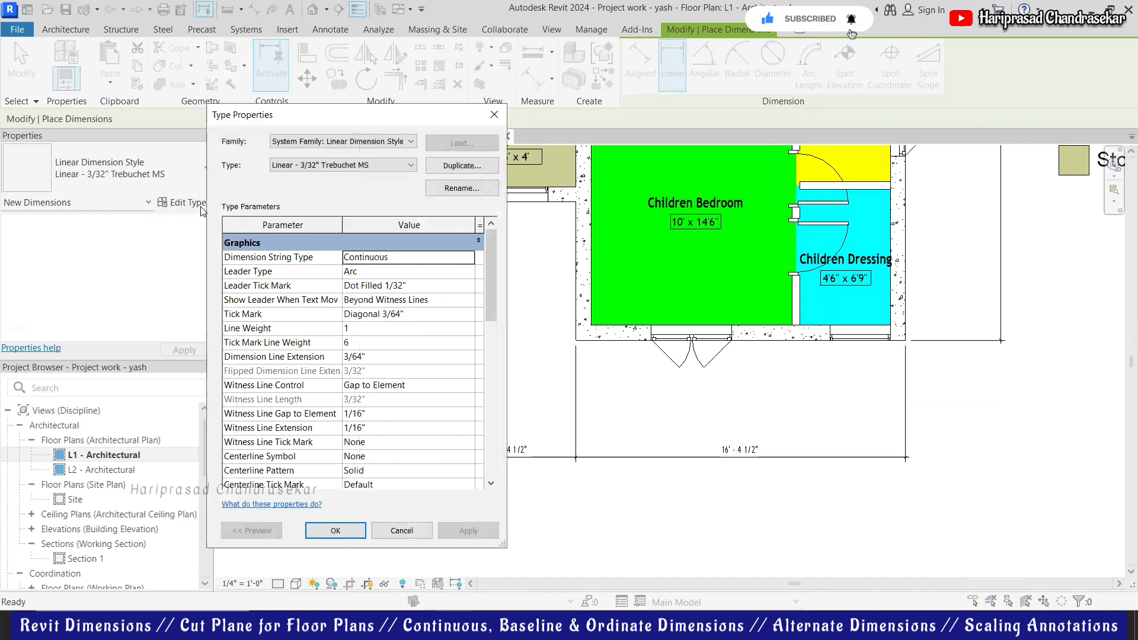
click(471, 261)
click(361, 295)
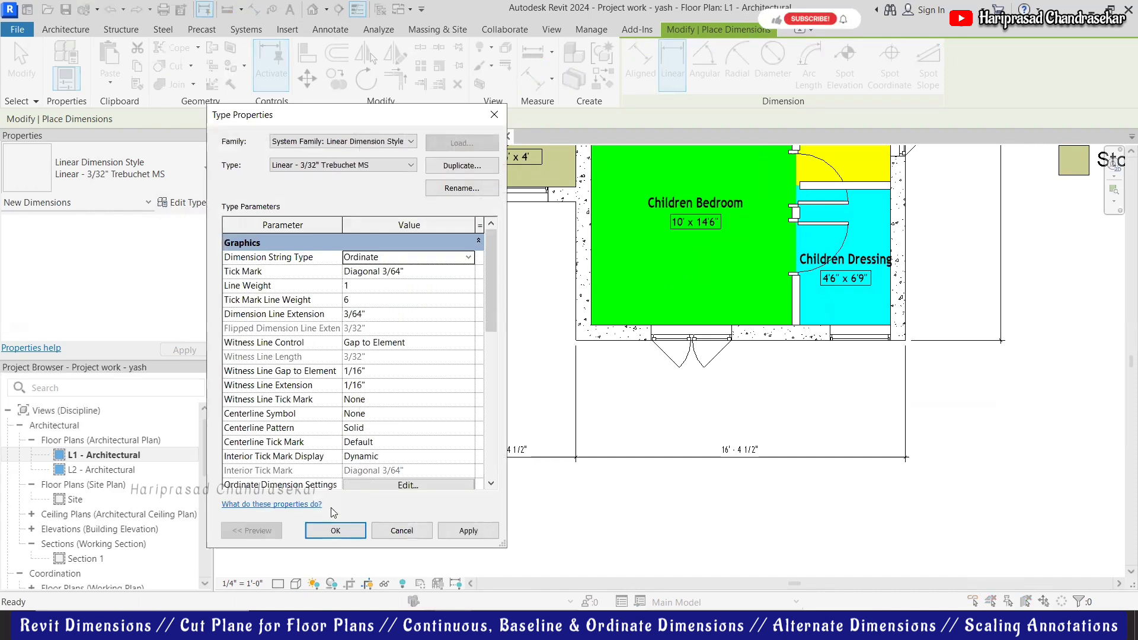
click(336, 531)
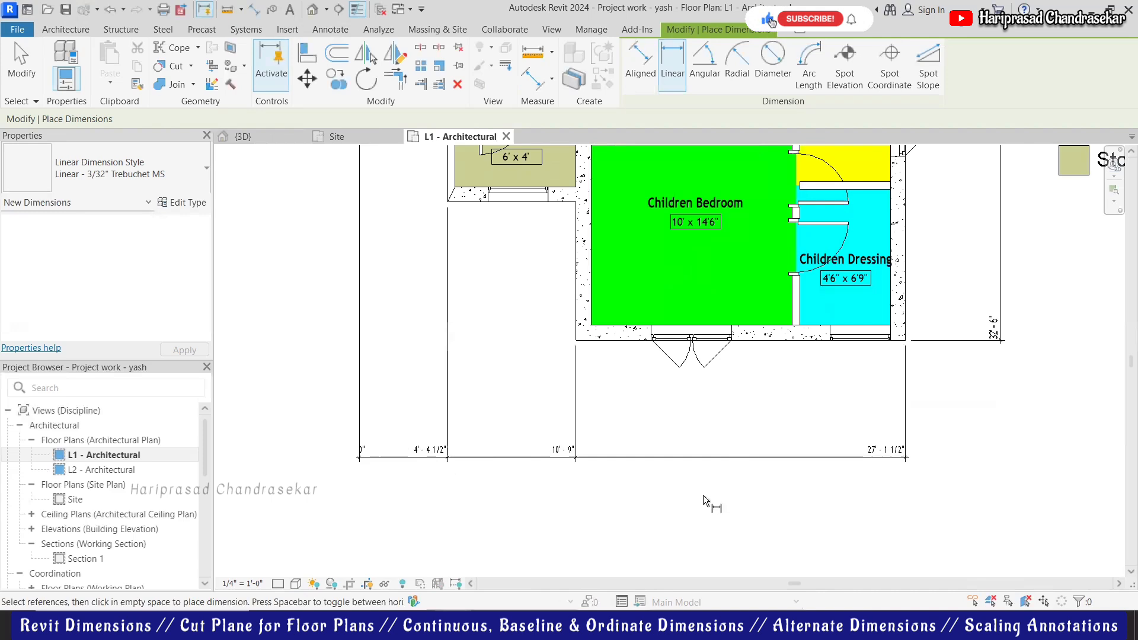
- Return the Dimension String Type of Linear - 3/32" Trebuchet MS to Continuous
click(200, 204)
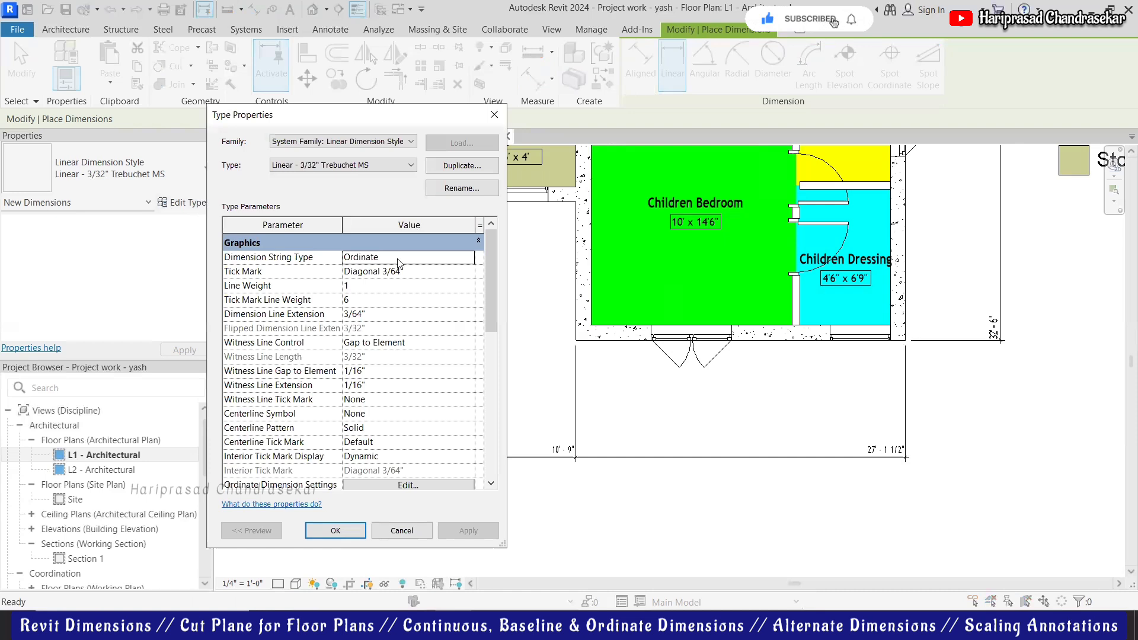
click(467, 259)
click(376, 273)
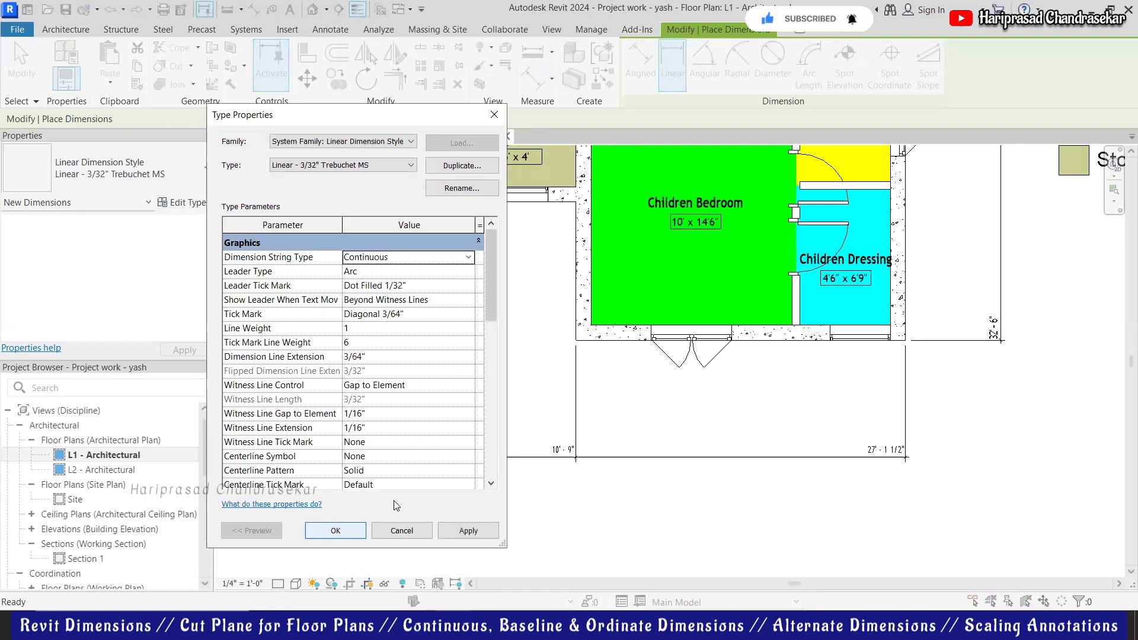
click(336, 531)
- Place an angular dimension at the Kitchen's inner corner between the exterior wall and the wall shared with Living/Dining
scroll(347, 464, down, 2)
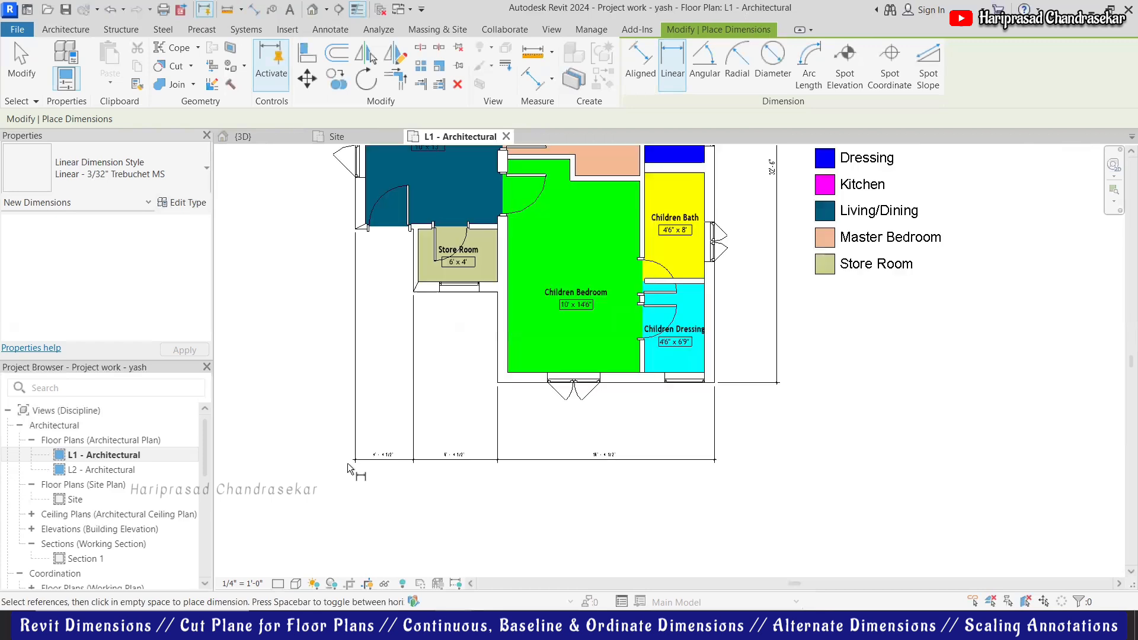
scroll(347, 464, down, 3)
scroll(370, 410, up, 1)
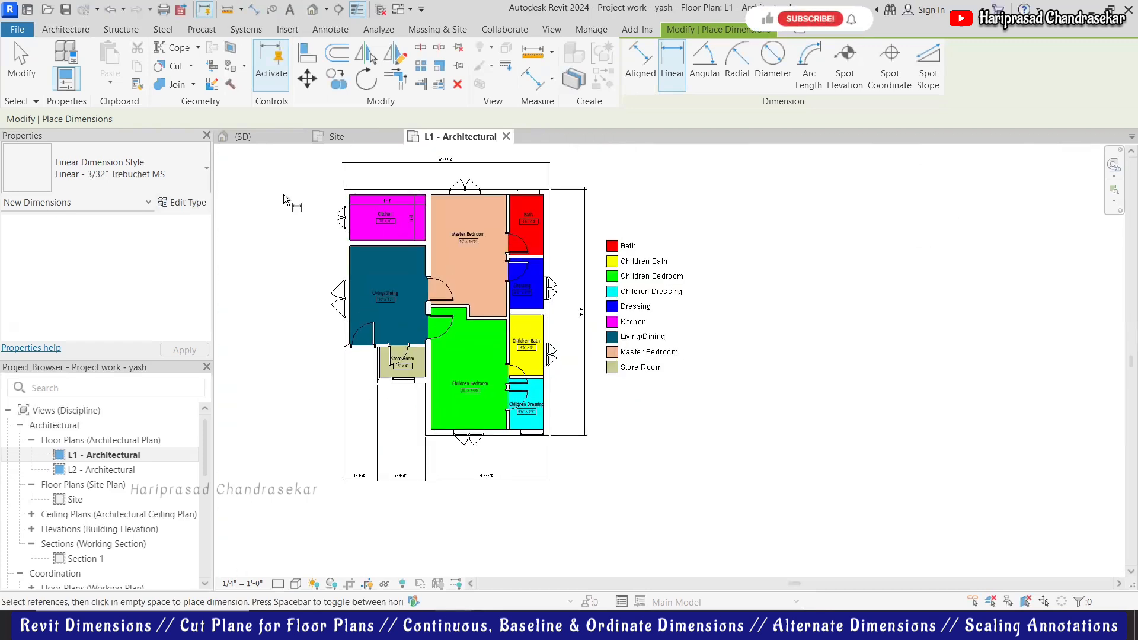
click(336, 30)
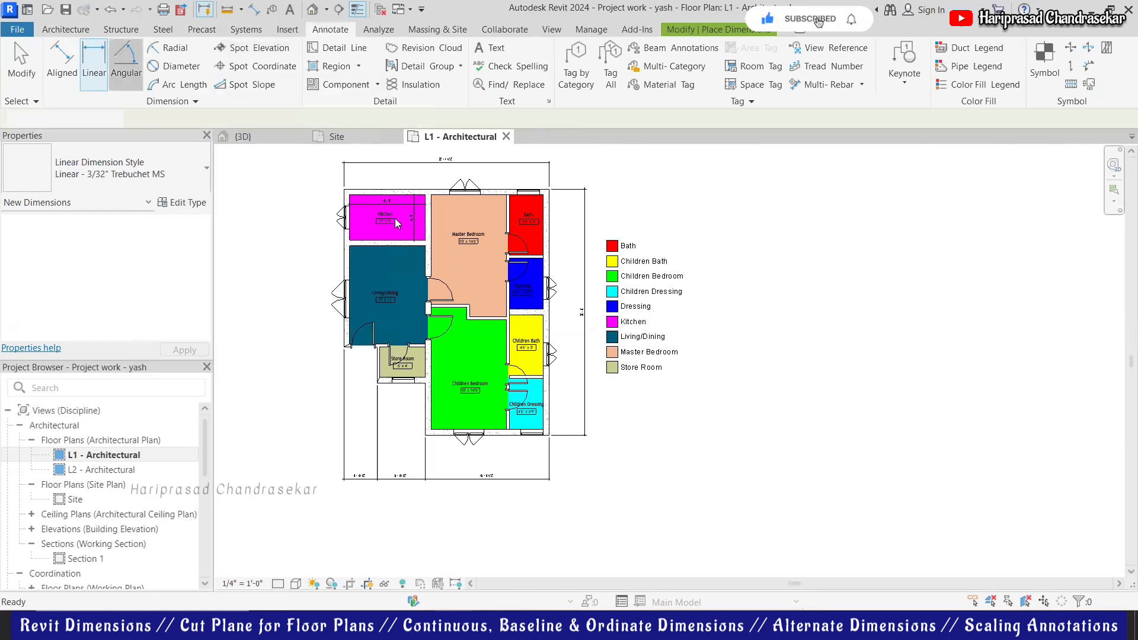
scroll(393, 214, up, 2)
scroll(340, 240, up, 2)
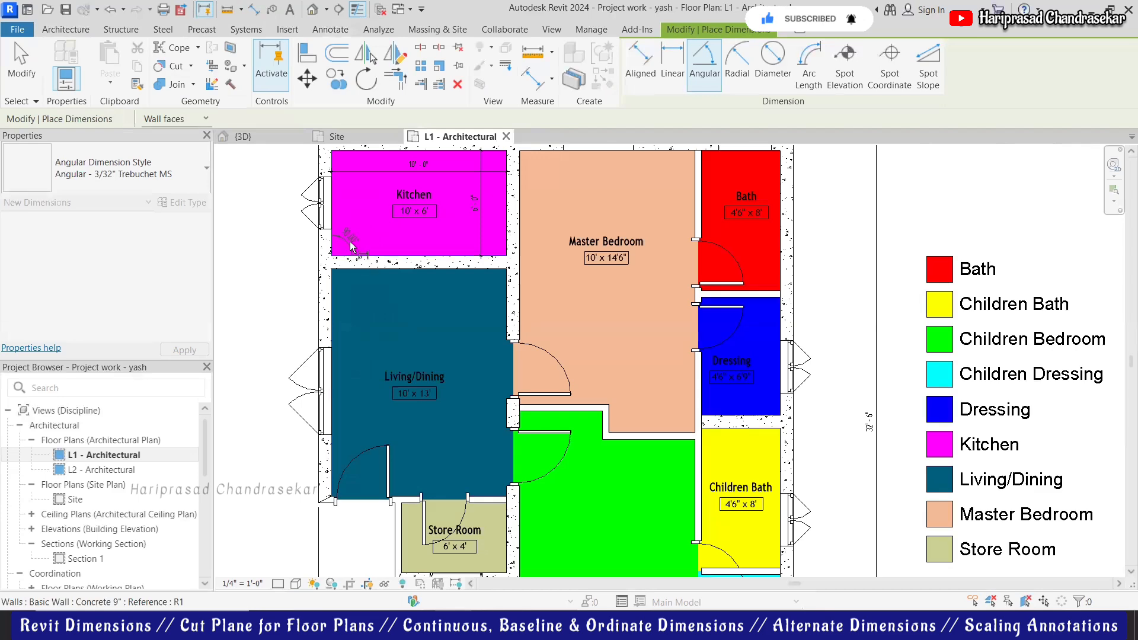
scroll(351, 247, up, 2)
click(351, 247)
scroll(389, 237, down, 3)
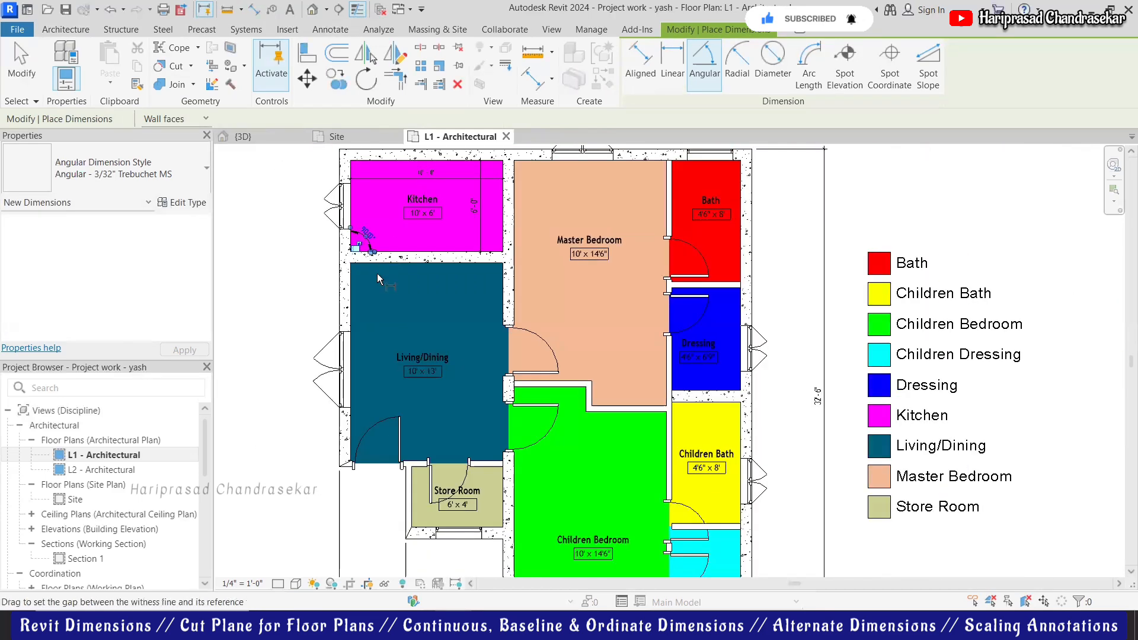
scroll(388, 279, down, 2)
scroll(391, 311, up, 1)
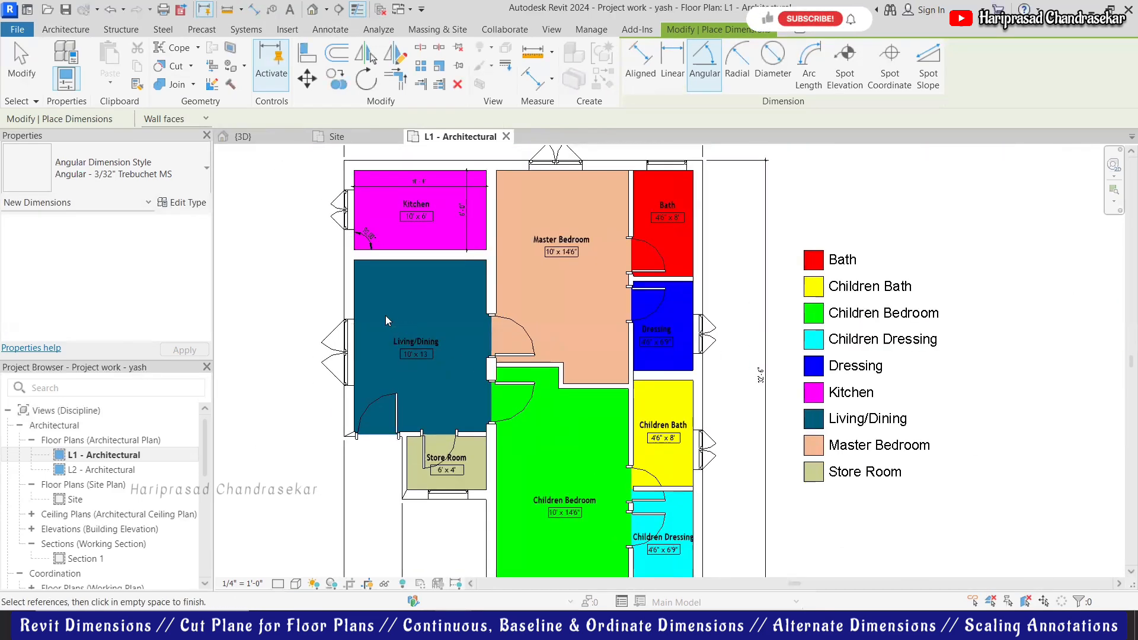
key(Escape)
key(Escape)
key(Escape)
- Draw two connected Concrete 9" walls beyond the color legend, a sloped one about 11' and a horizontal one about 12'-6", at about 60°
scroll(356, 319, down, 3)
scroll(428, 289, down, 1)
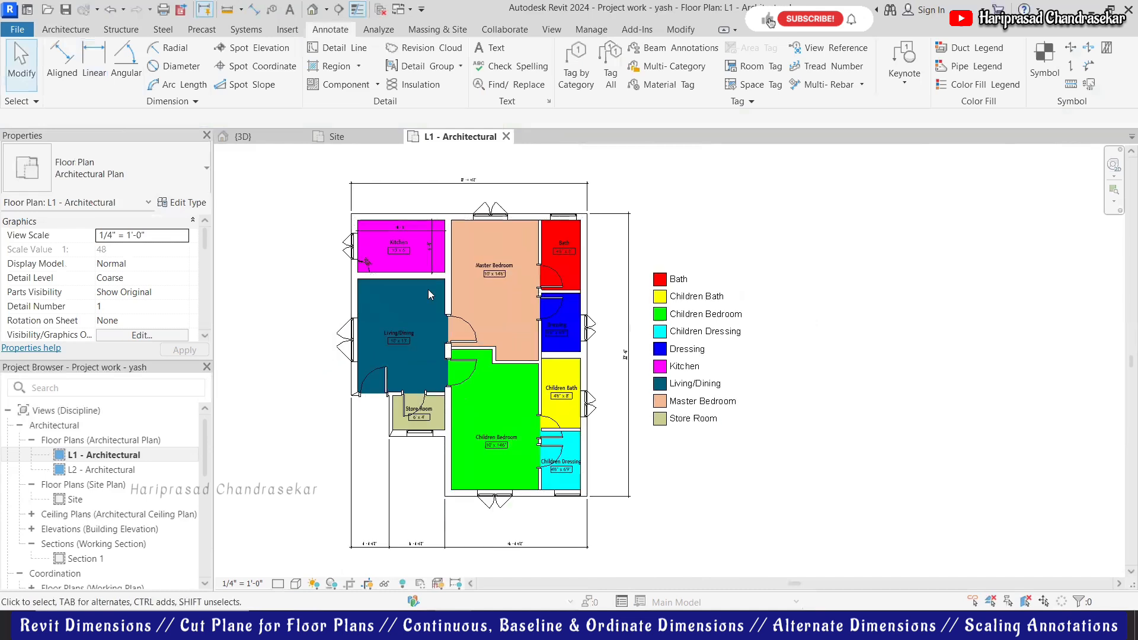
scroll(515, 259, down, 1)
scroll(599, 237, up, 2)
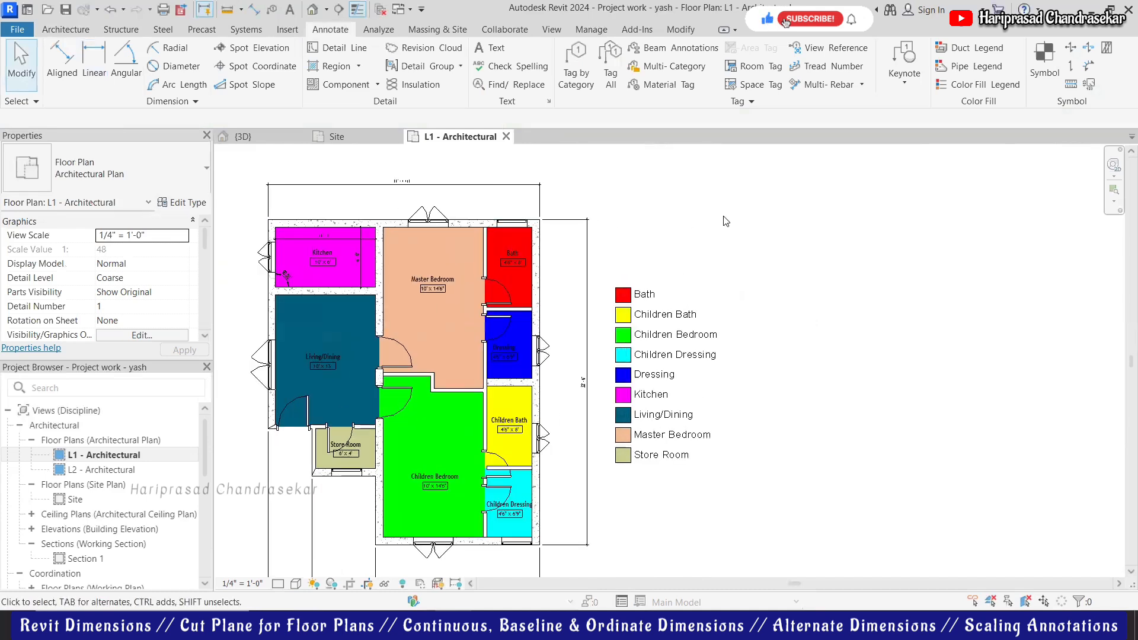
scroll(705, 224, down, 1)
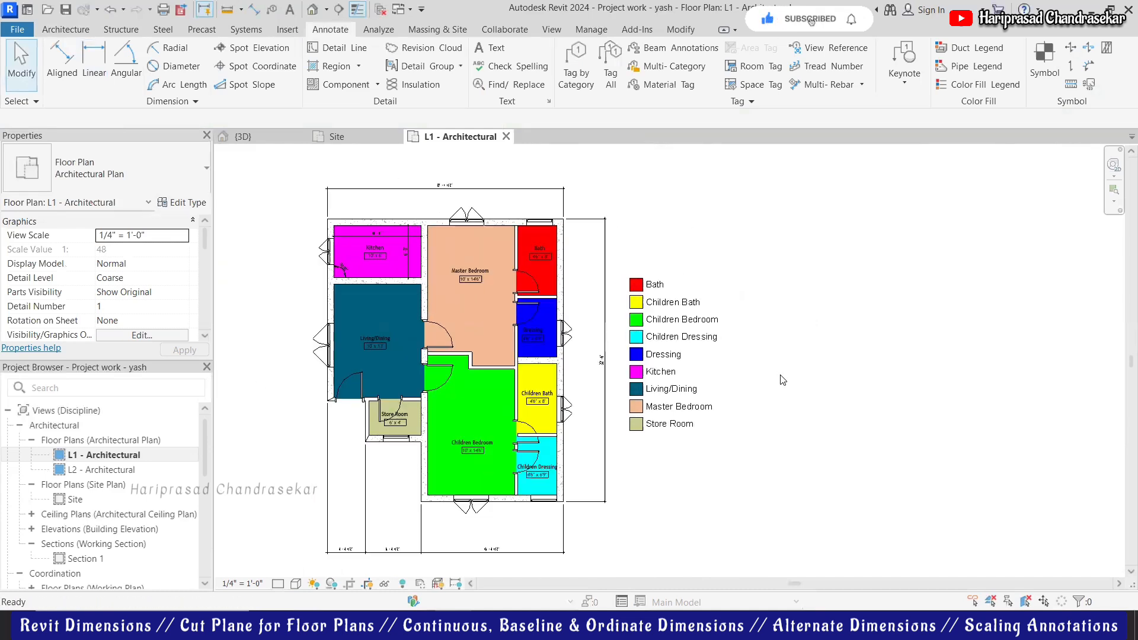
key(w)
key(a)
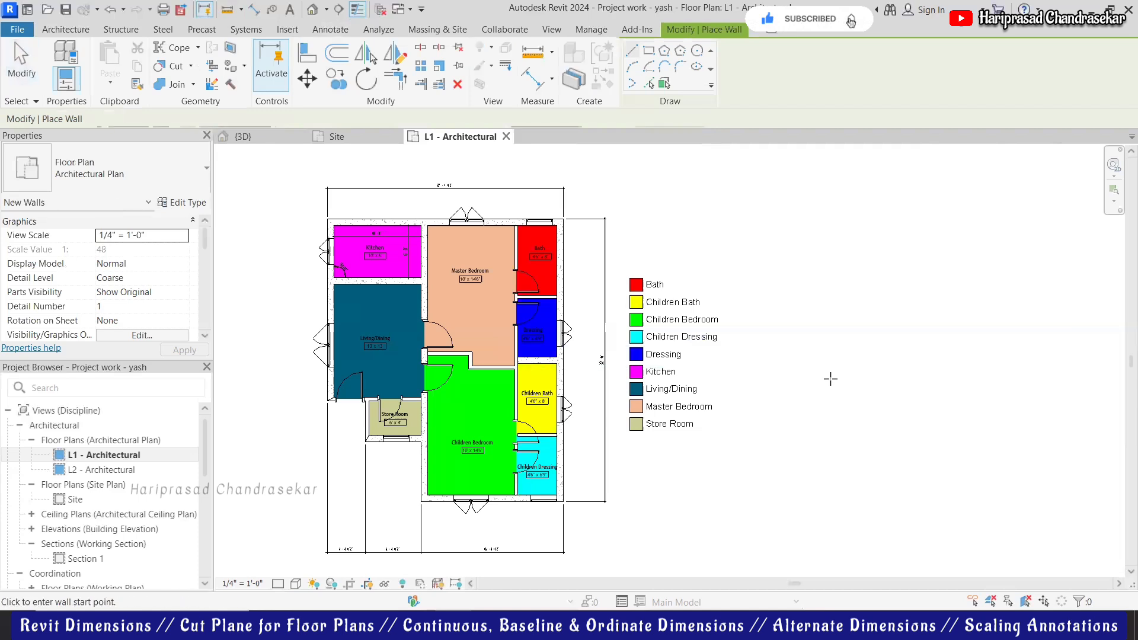
click(830, 378)
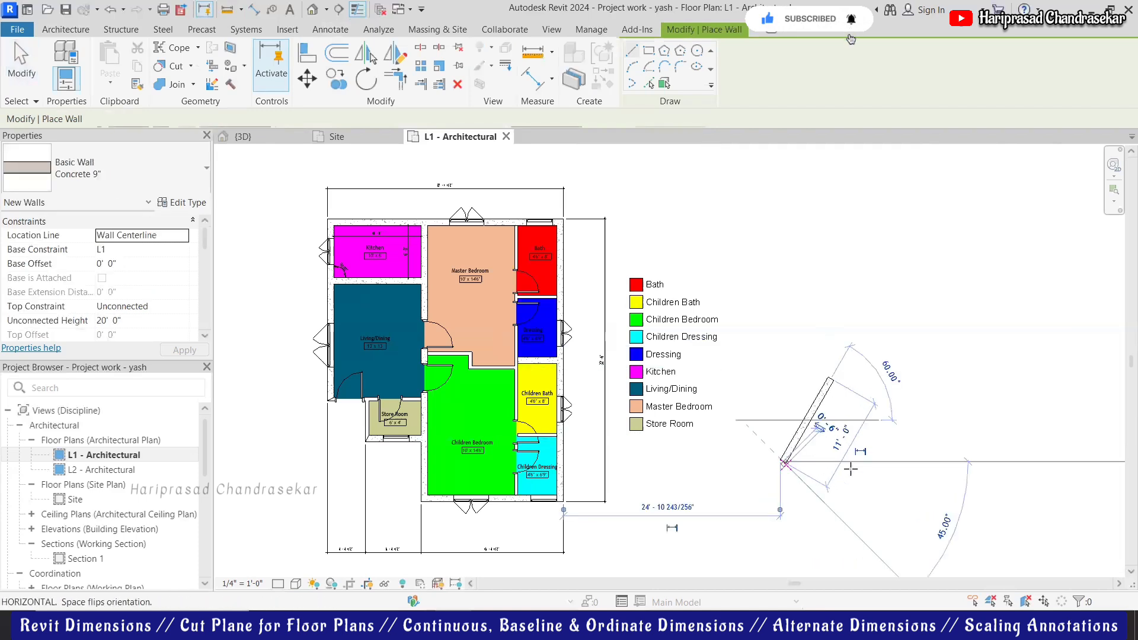
click(782, 461)
click(892, 461)
key(Escape)
key(Escape)
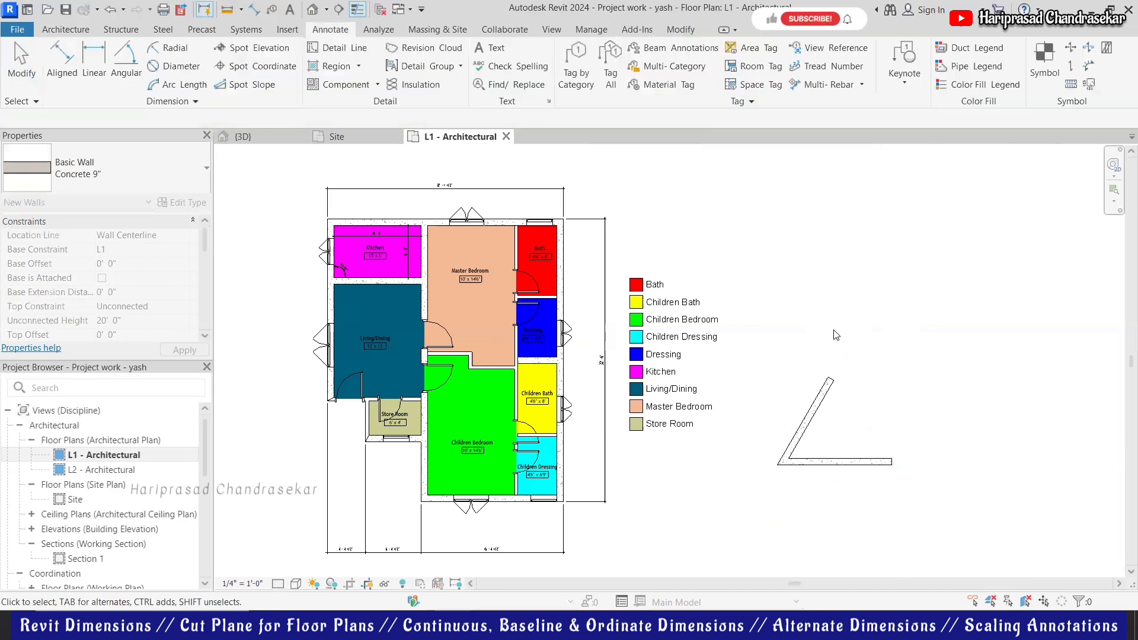
- Place an angular dimension between the inner faces of the sloped and horizontal walls beside the legend
scroll(849, 460, up, 2)
click(846, 466)
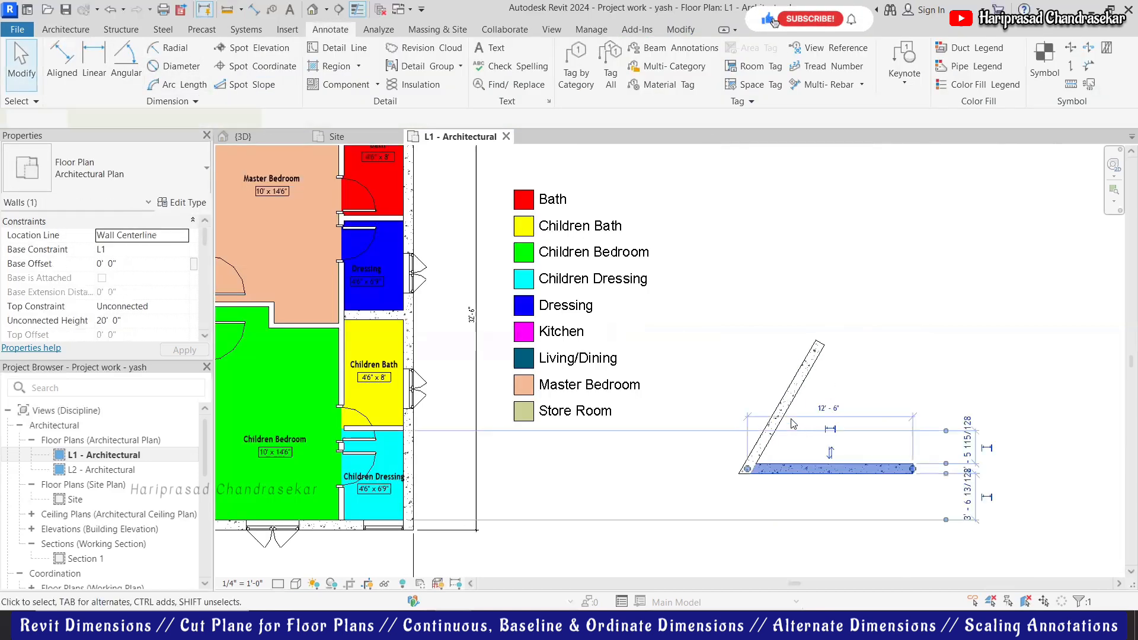
key(Escape)
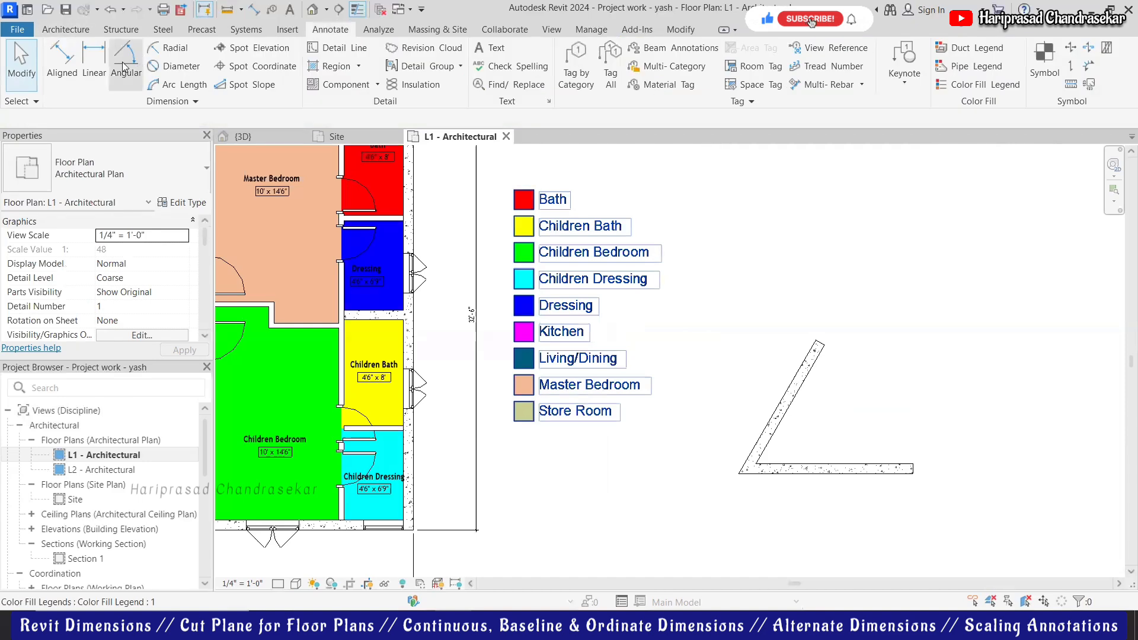
click(126, 64)
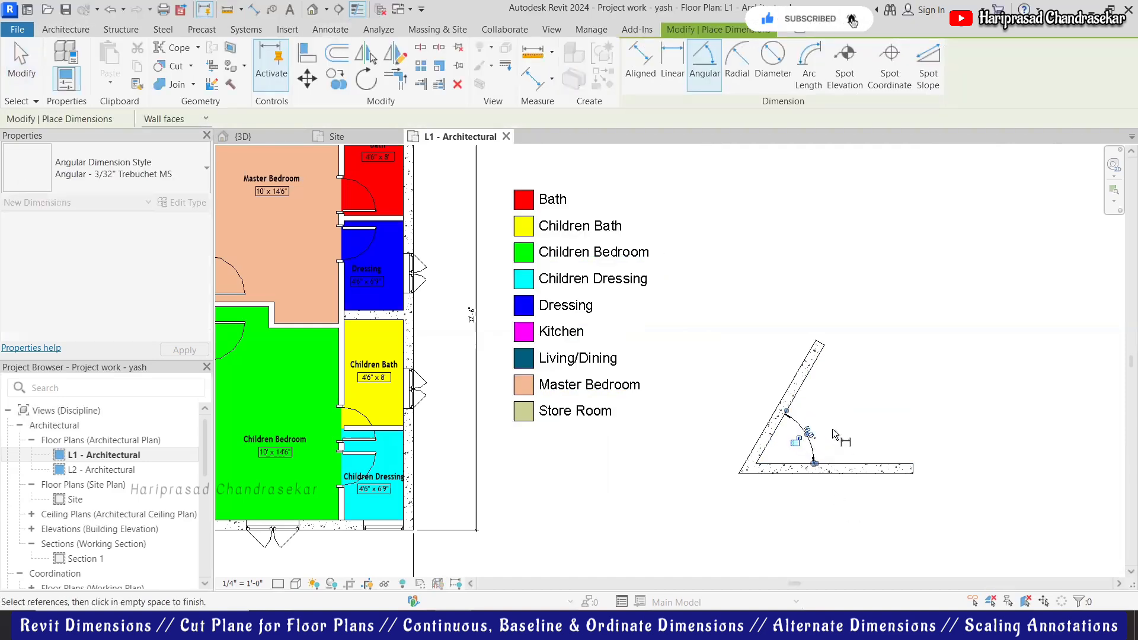
scroll(832, 429, up, 3)
key(Escape)
key(Escape)
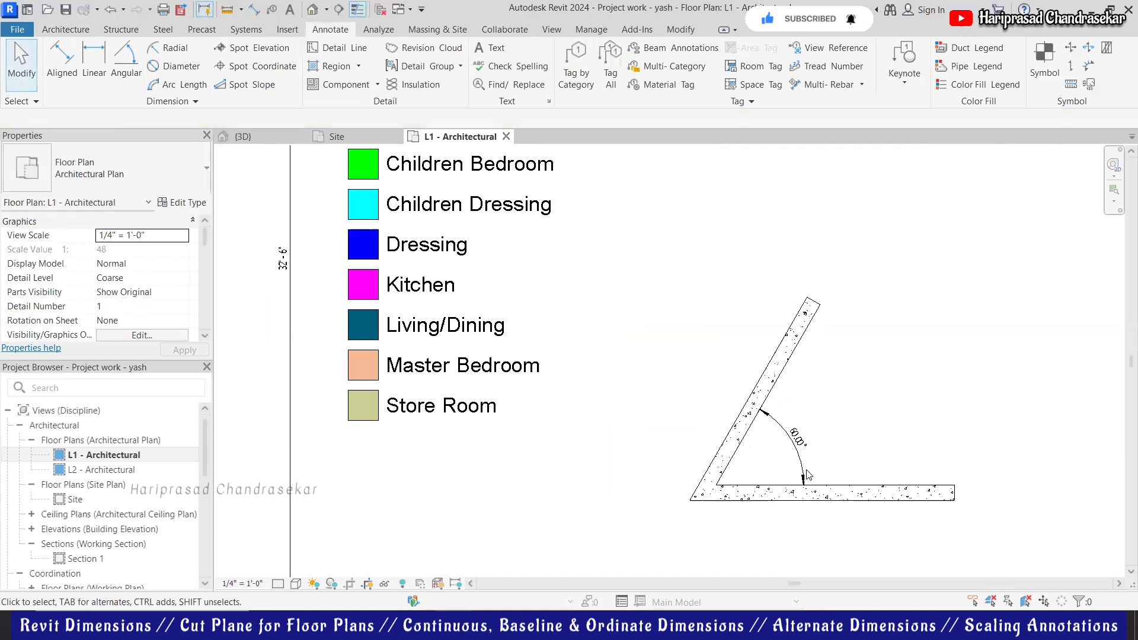
- Round the corner between the sloped and horizontal walls with a Concrete 9" fillet arc wall of about 2'-6" radius
scroll(807, 474, down, 2)
scroll(694, 497, up, 1)
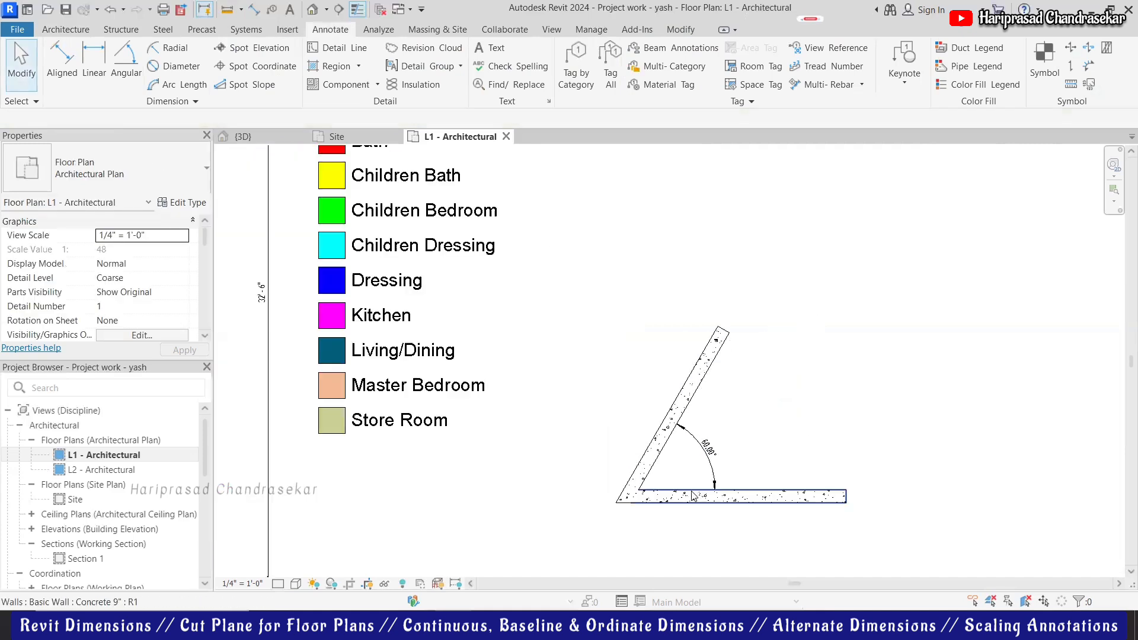
scroll(699, 471, down, 1)
scroll(741, 453, up, 1)
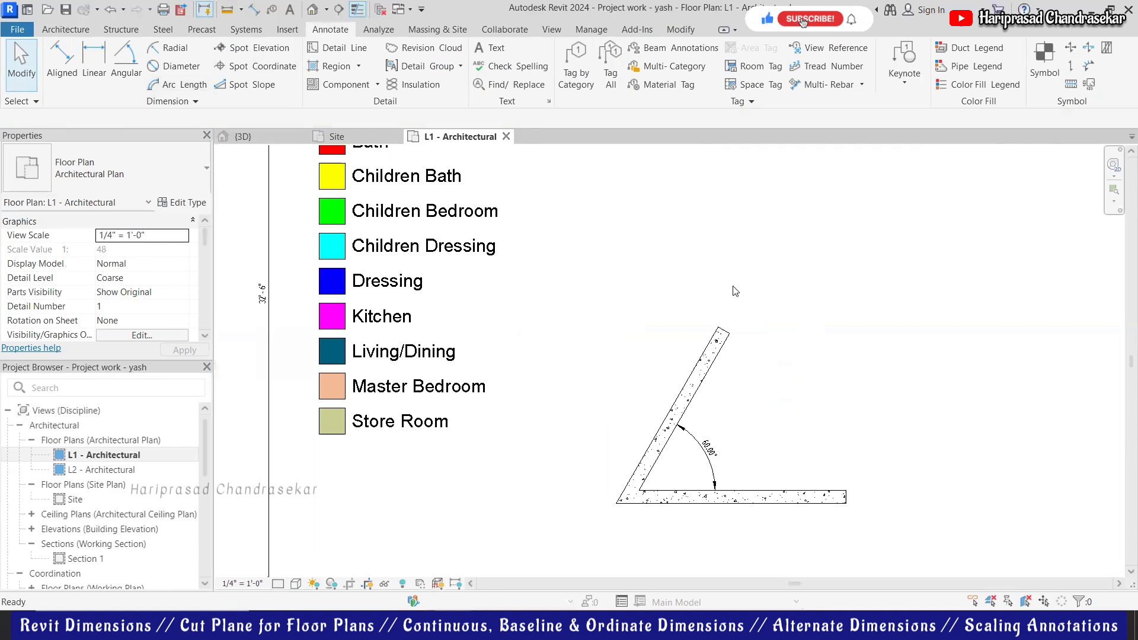
key(w)
key(a)
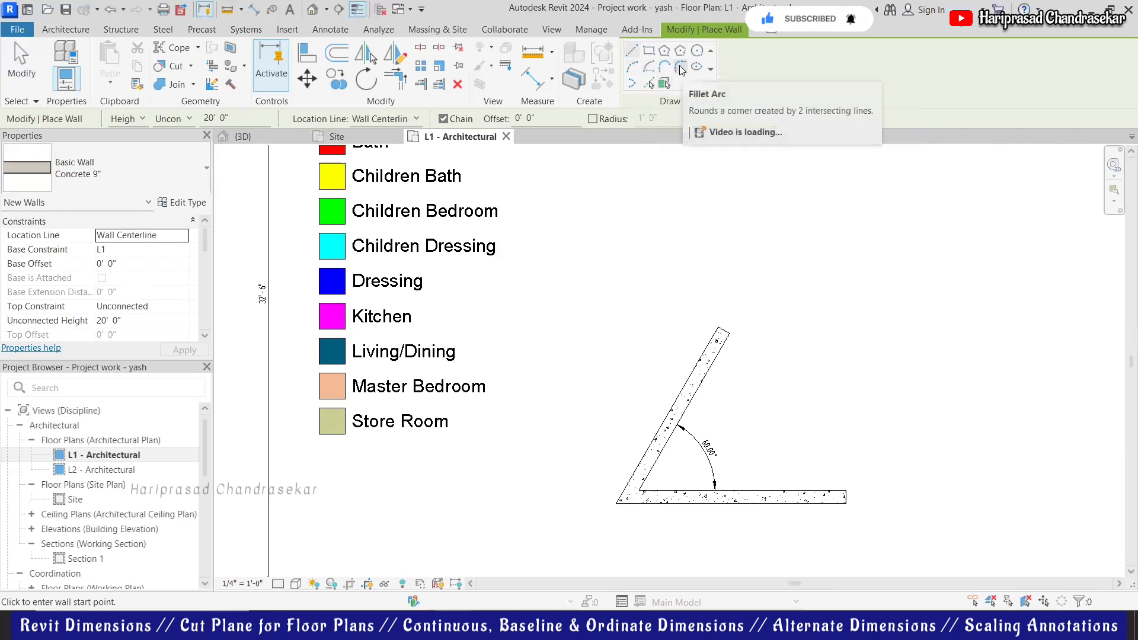
click(679, 66)
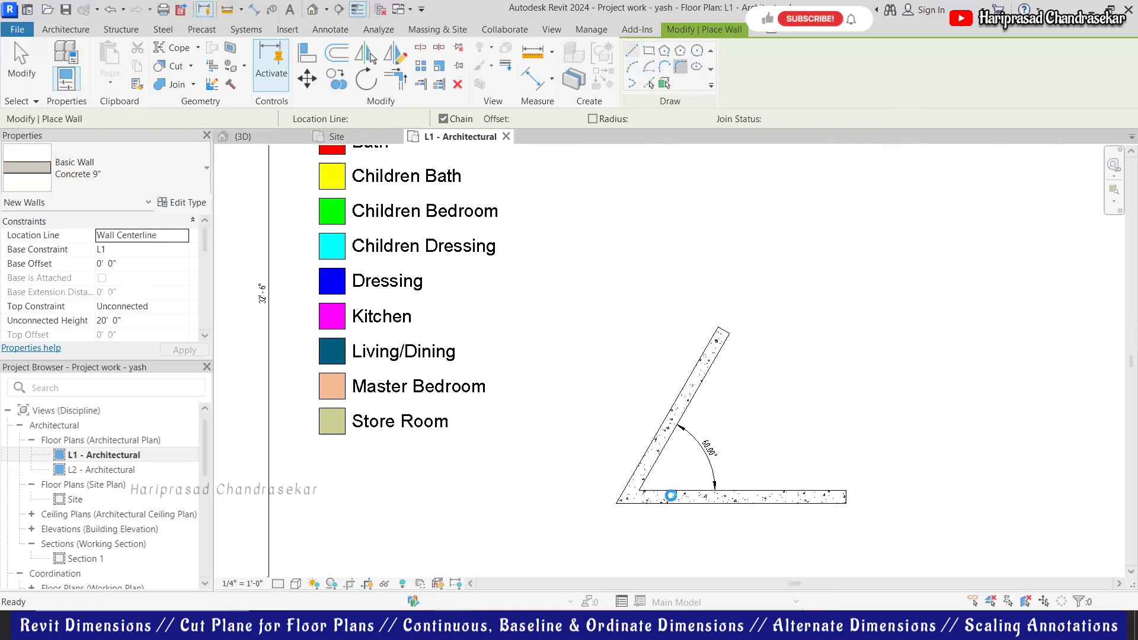
click(670, 496)
click(659, 462)
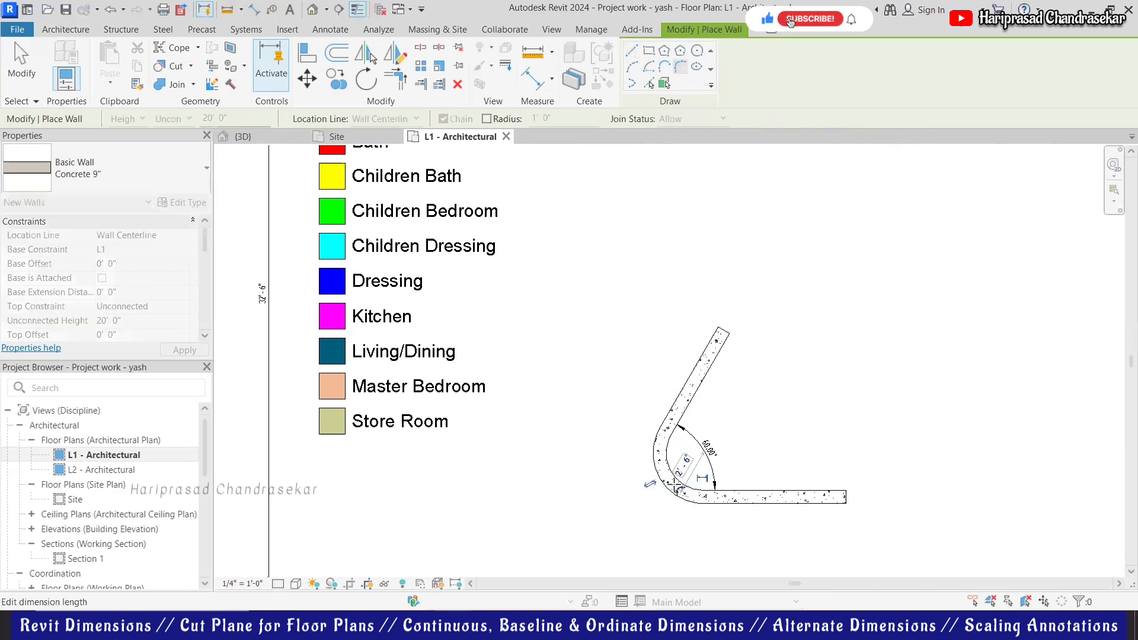
click(662, 479)
key(Escape)
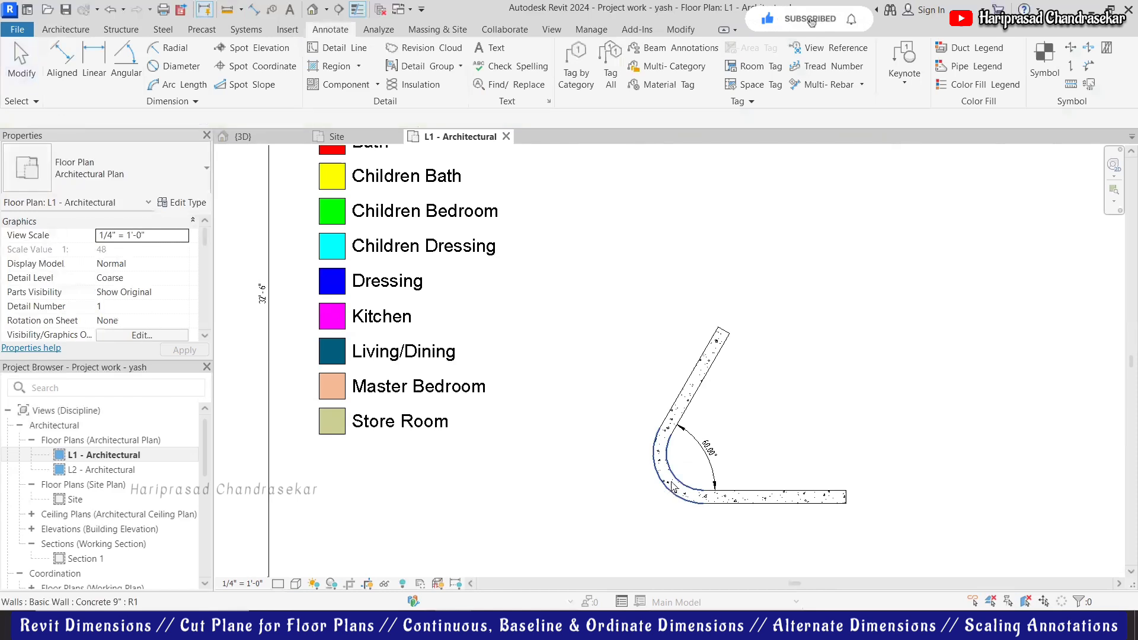
- Set the radius of the curved corner wall to 2'
click(673, 479)
click(683, 467)
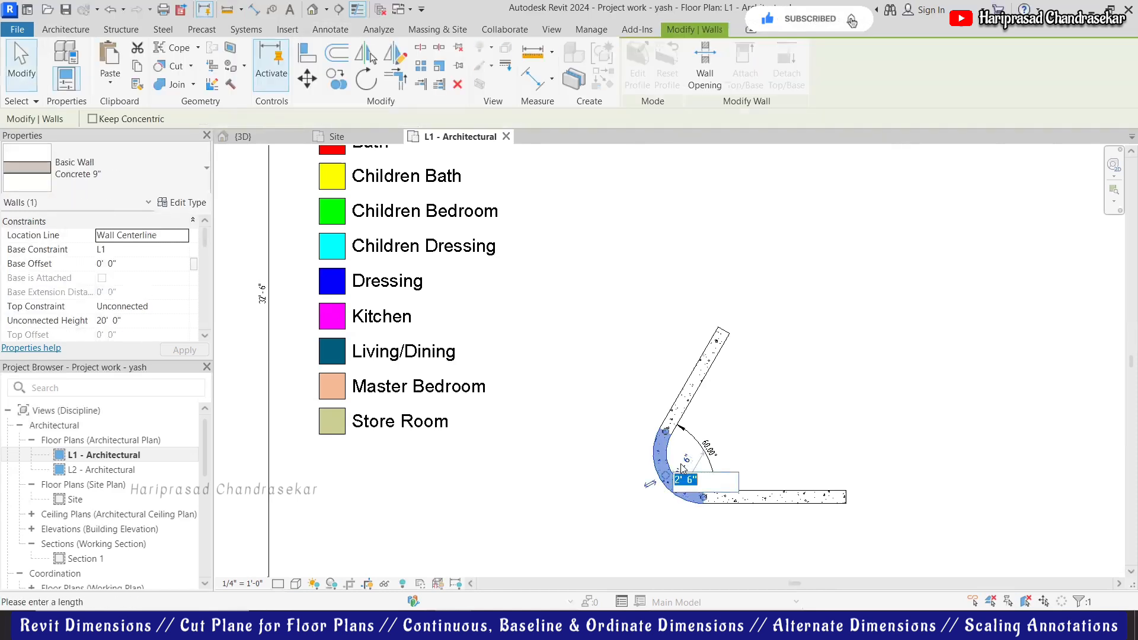
text(2)
key(Return)
click(748, 423)
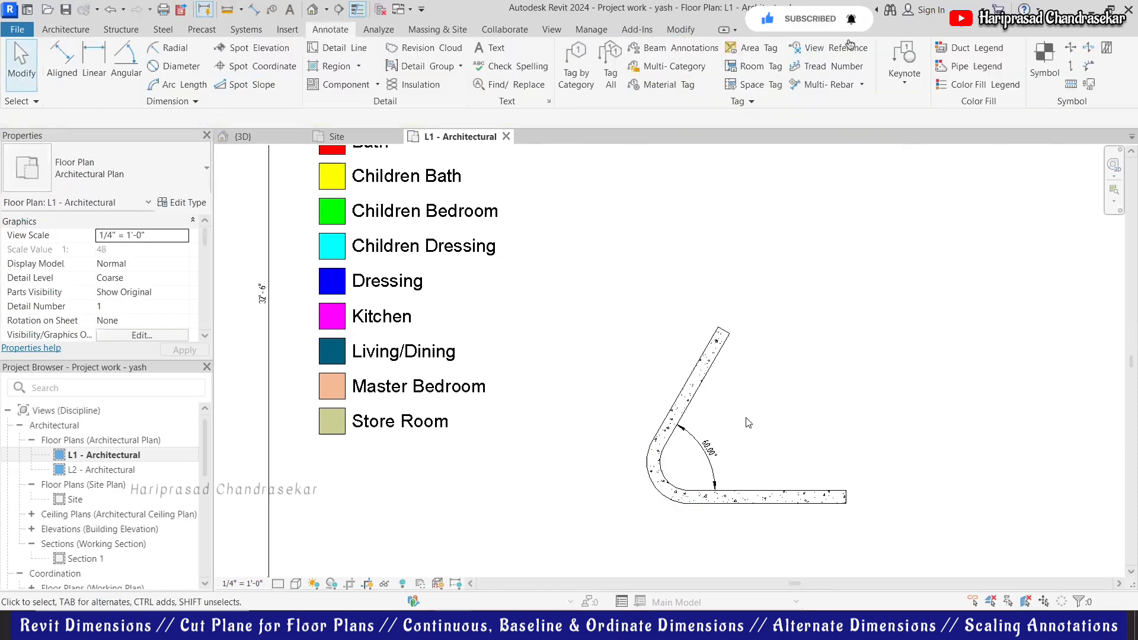
- Place a radial dimension on the inner face of the curved corner wall
click(170, 48)
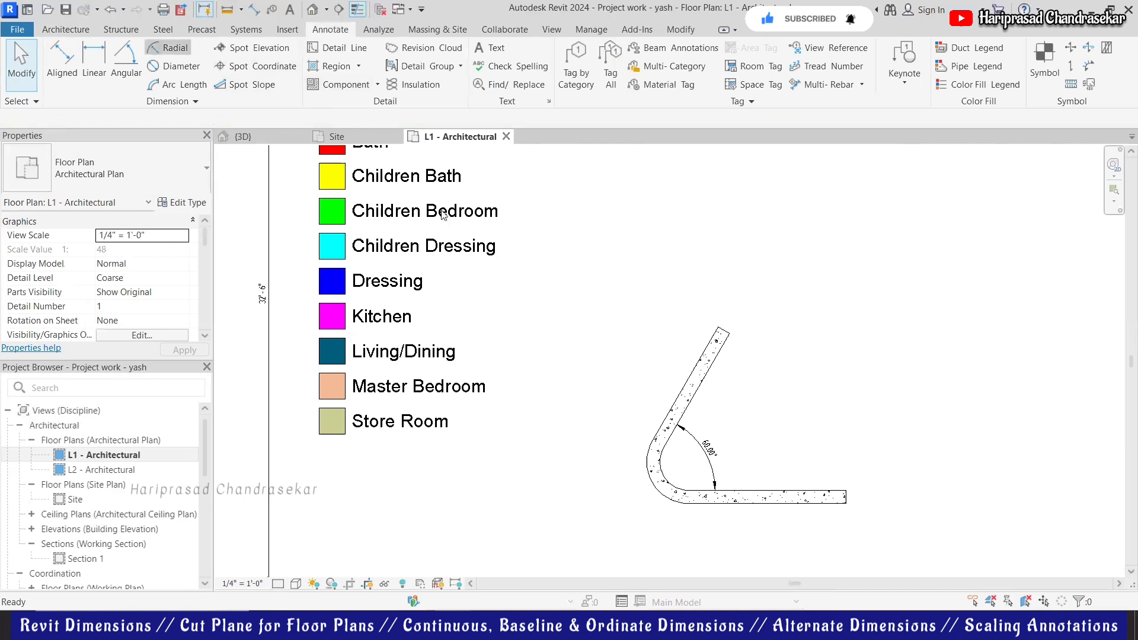
click(669, 481)
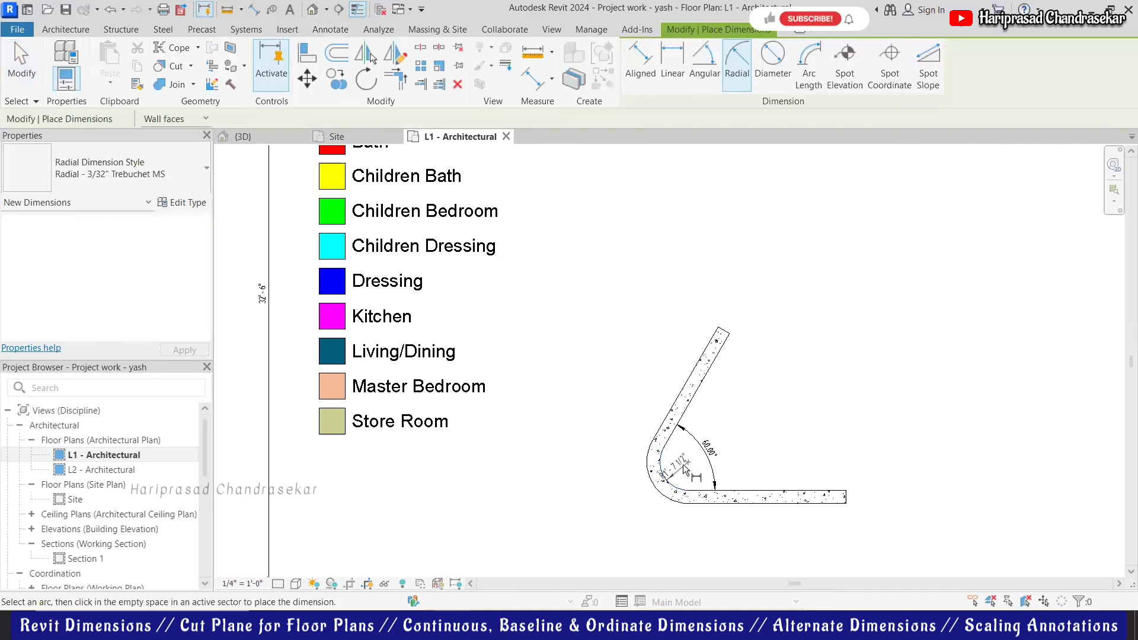
scroll(673, 477, up, 4)
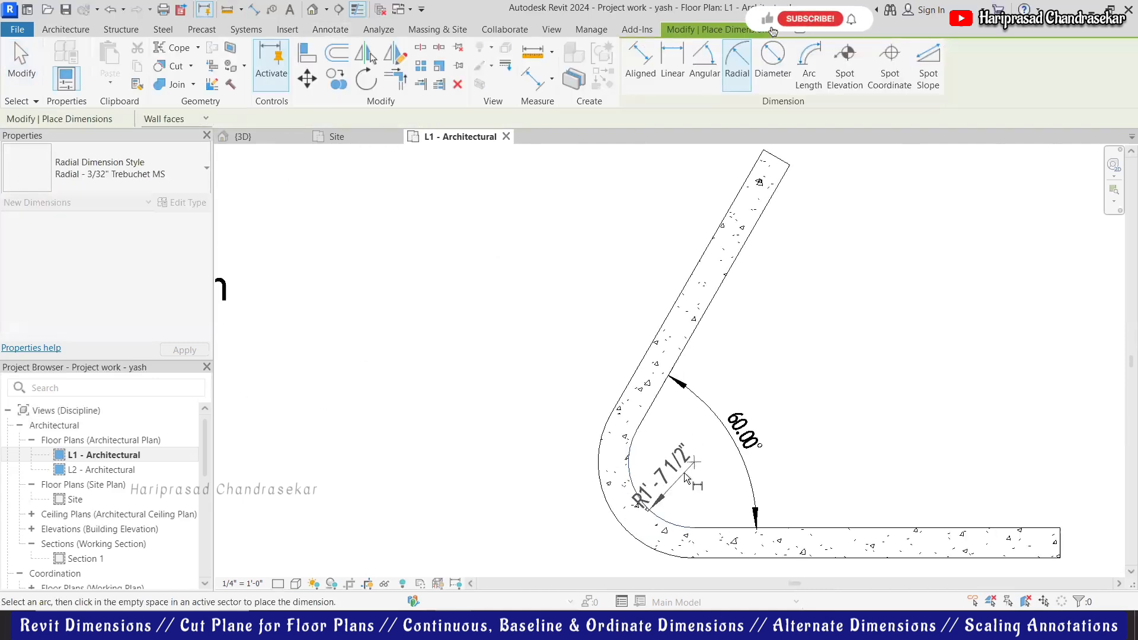
click(683, 477)
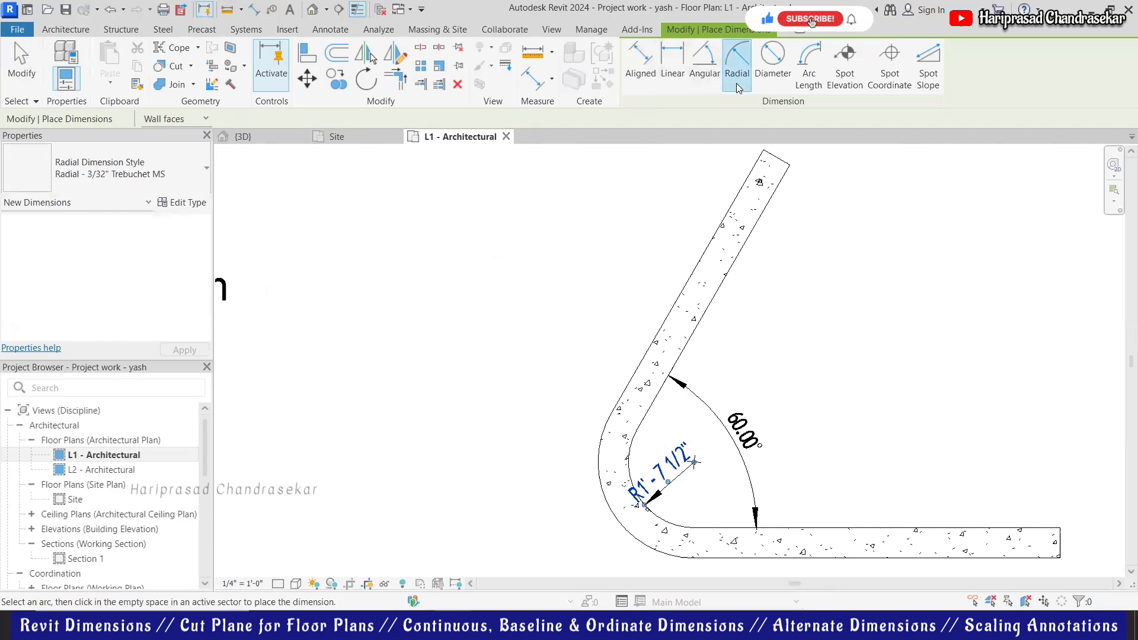
- Place a diameter dimension on the inner face of the curved corner wall
click(772, 65)
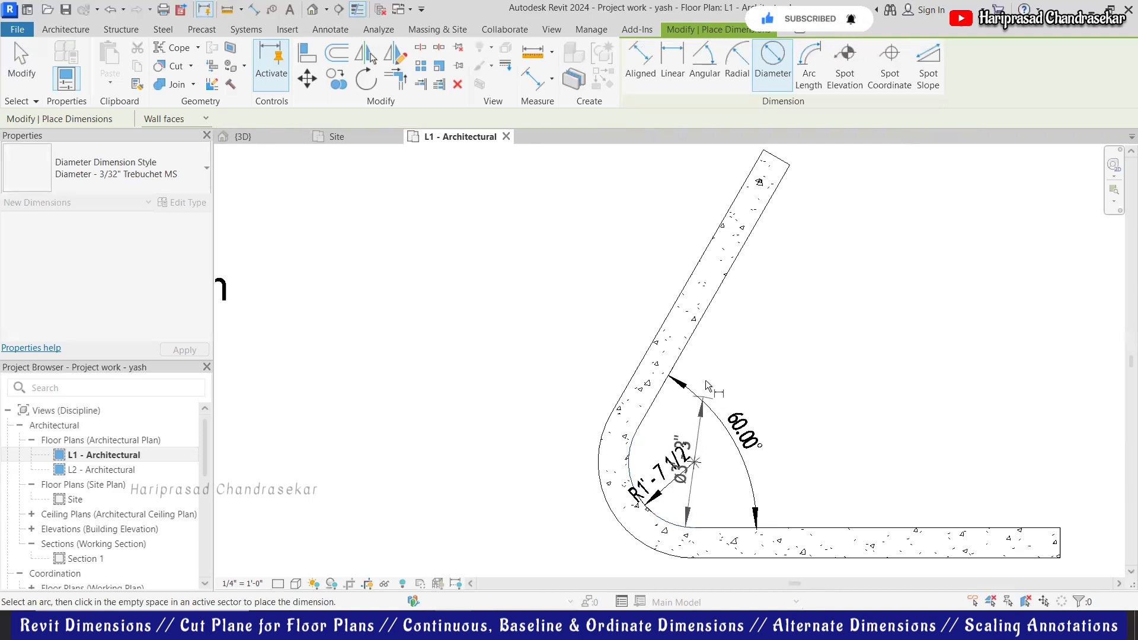
scroll(633, 498, up, 1)
click(658, 487)
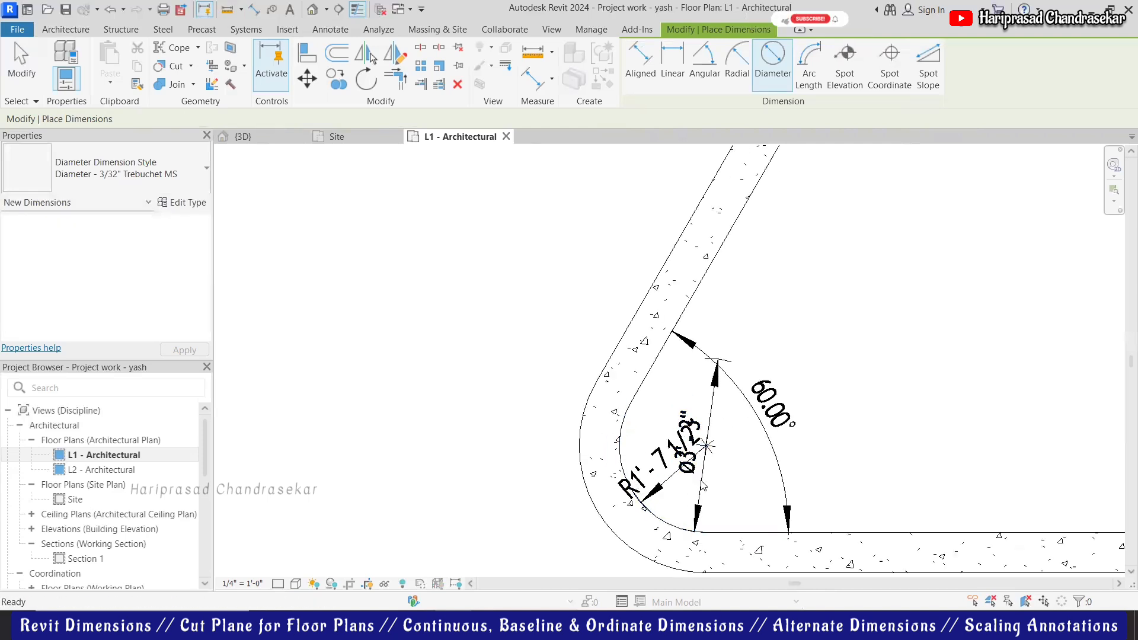
key(Escape)
key(Escape)
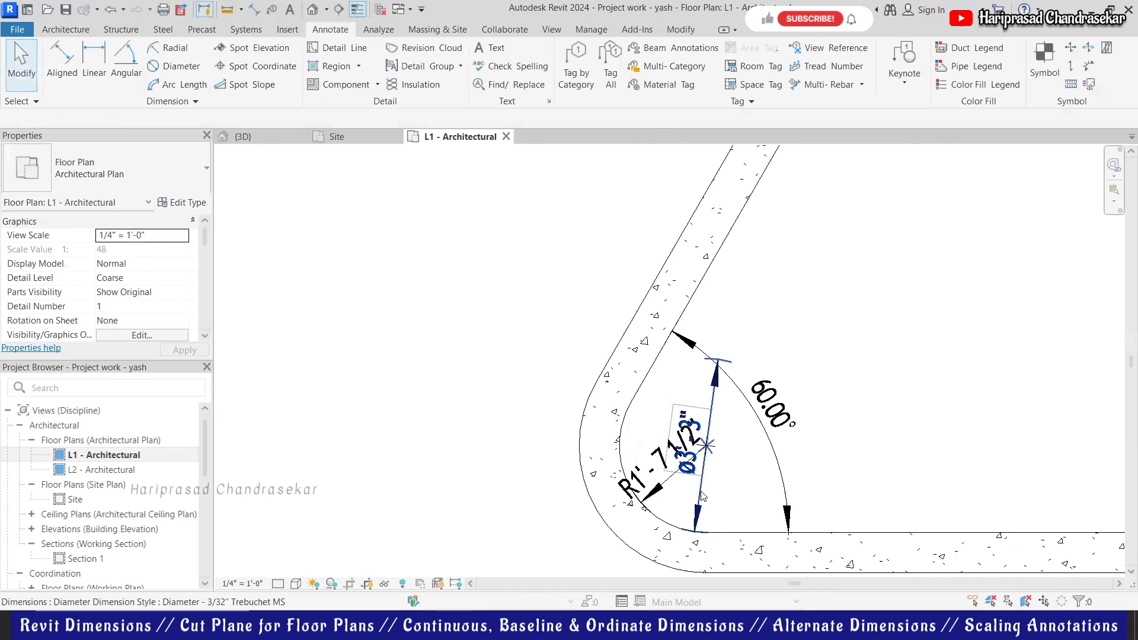
- Rotate the diameter dimension to a sloped position and the radial dimension to a nearly horizontal one so their leaders separate
click(701, 498)
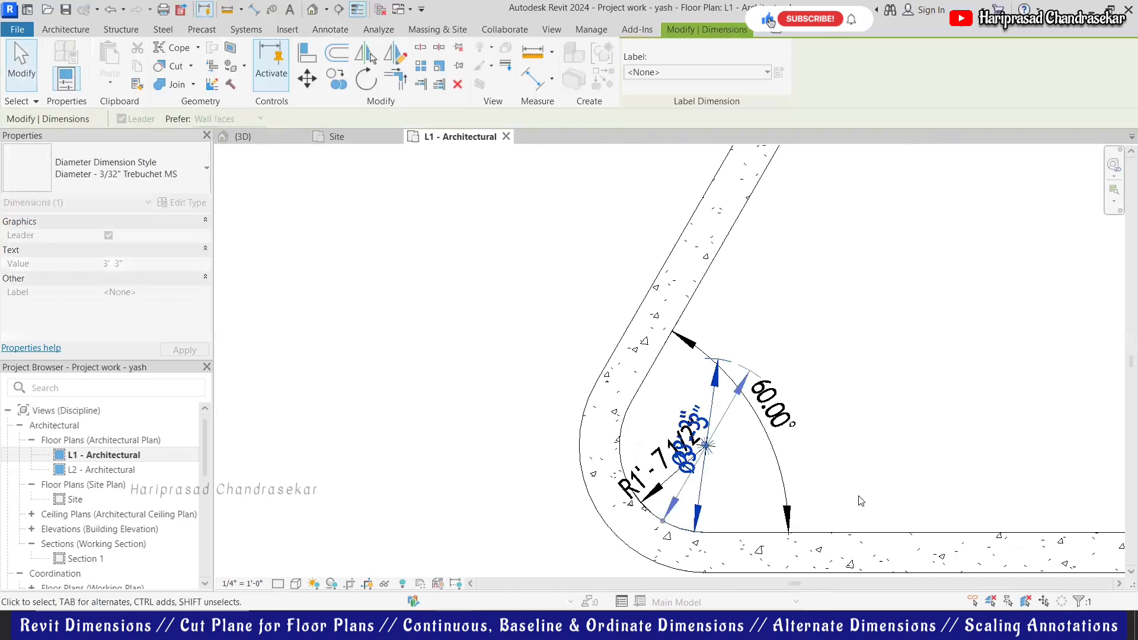
drag(660, 487, 686, 468)
key(Escape)
scroll(686, 468, up, 4)
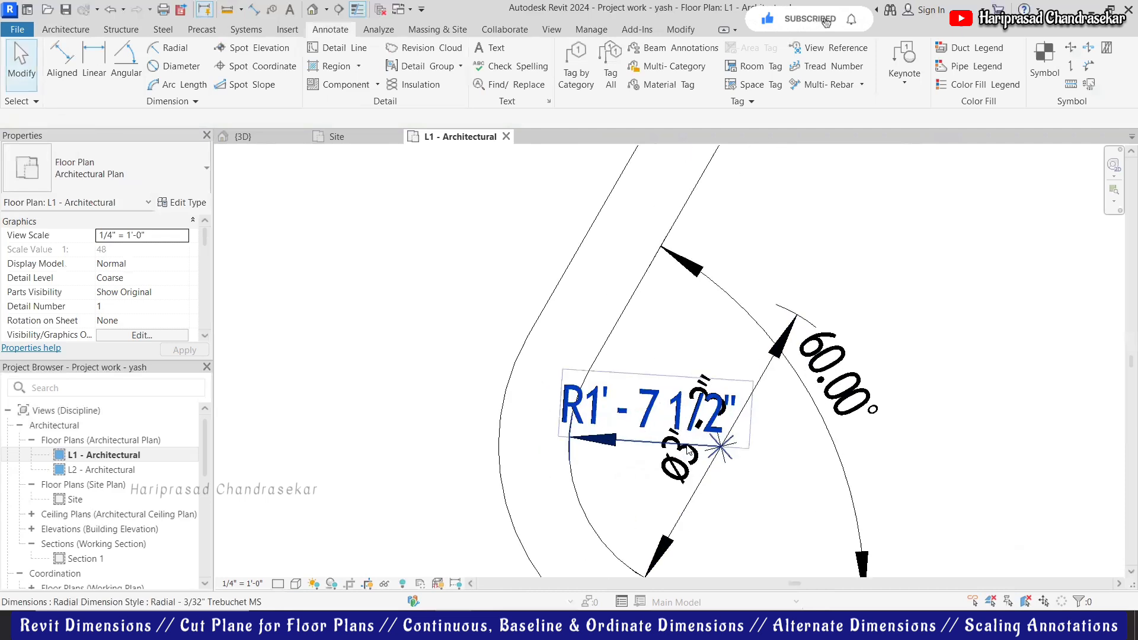
scroll(688, 442, down, 2)
scroll(688, 439, down, 1)
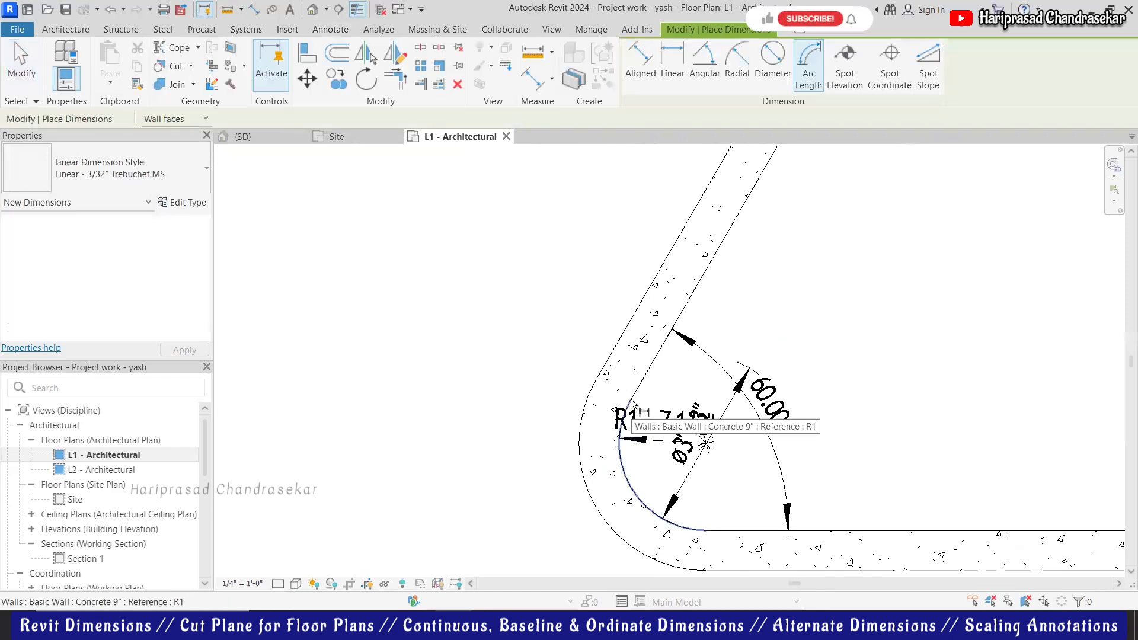
click(629, 491)
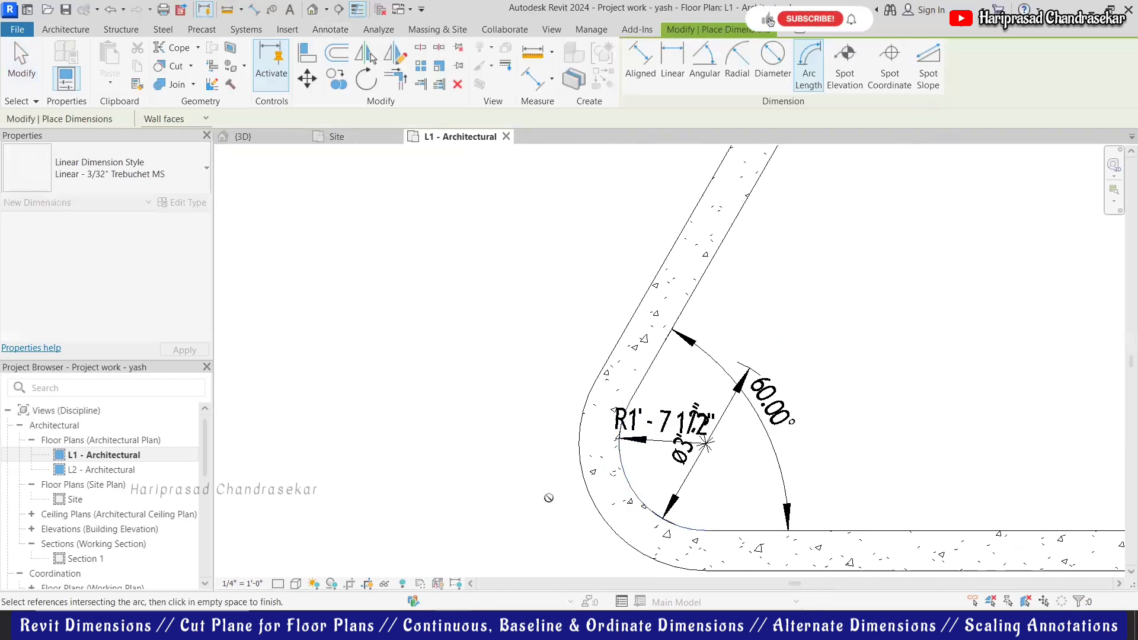
click(539, 468)
scroll(546, 396, down, 3)
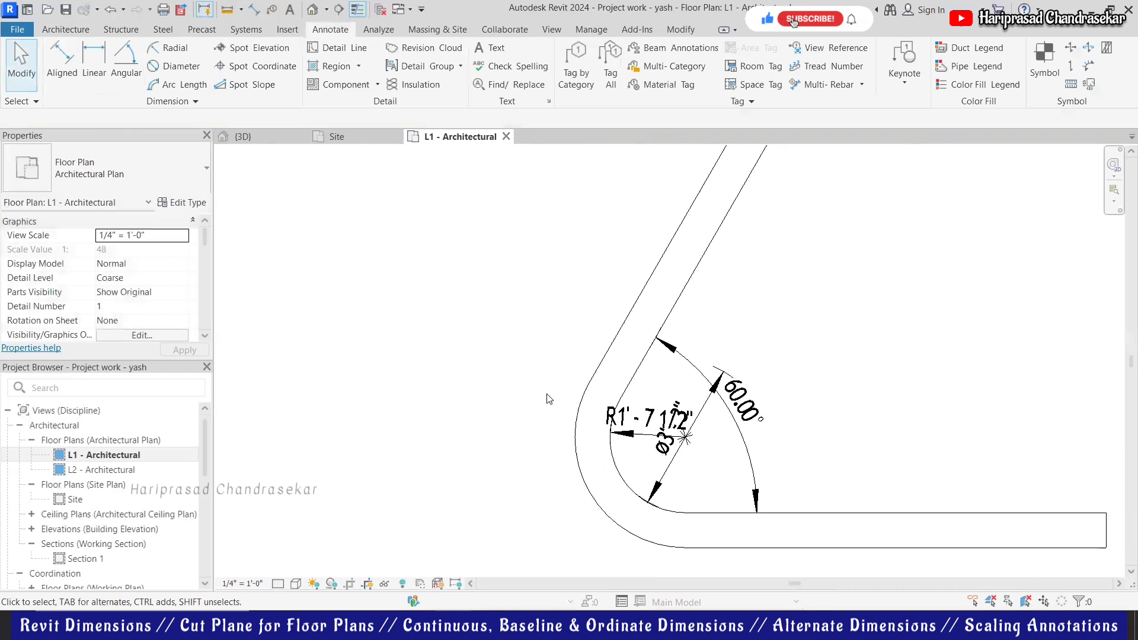
- Temporarily hide the sloped and horizontal straight walls, leaving the curved corner wall in view
click(617, 362)
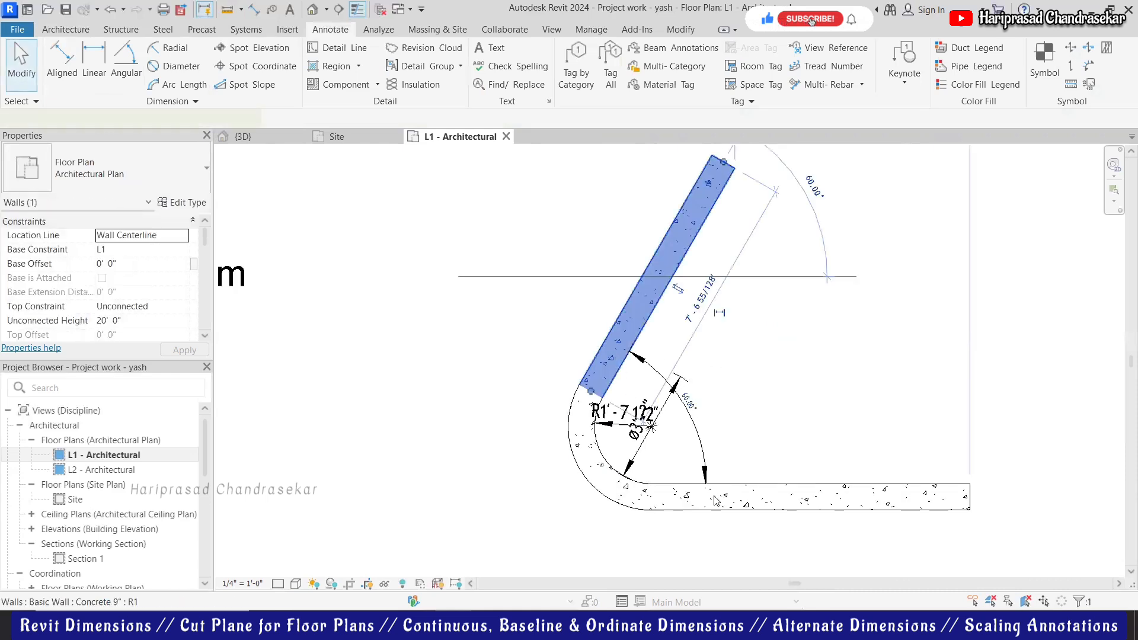
ctrl+click(750, 509)
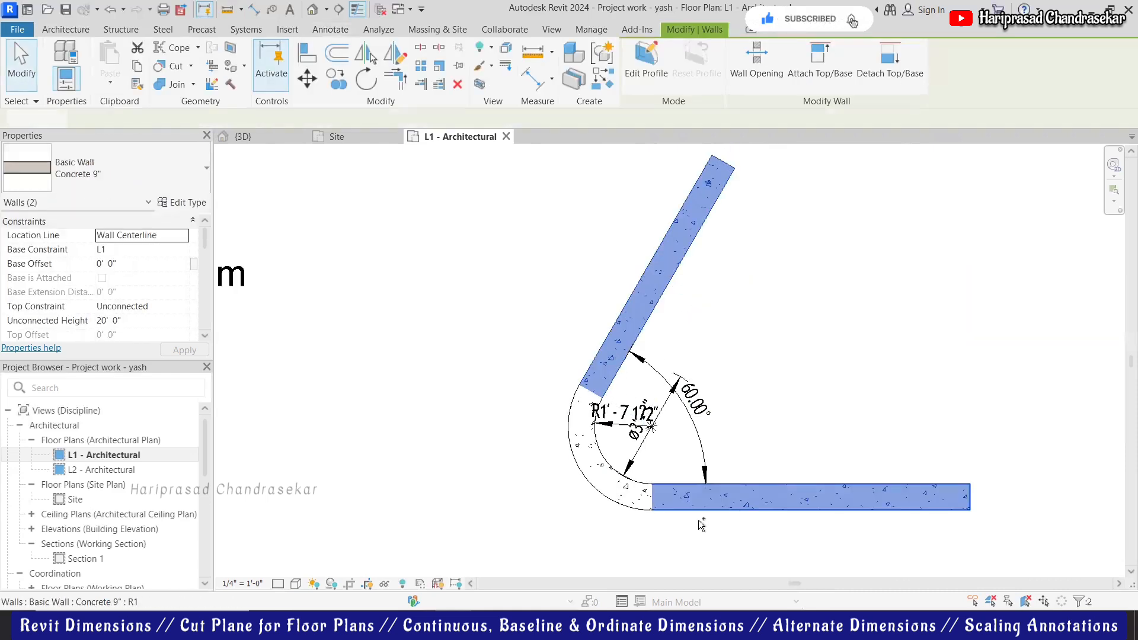
click(386, 584)
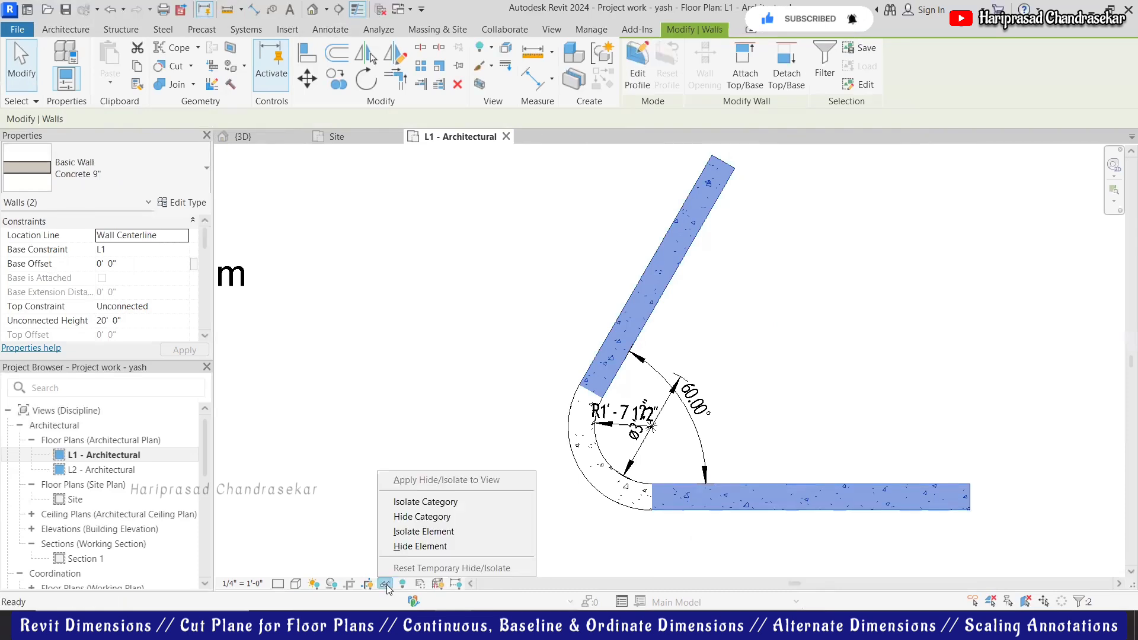
click(412, 549)
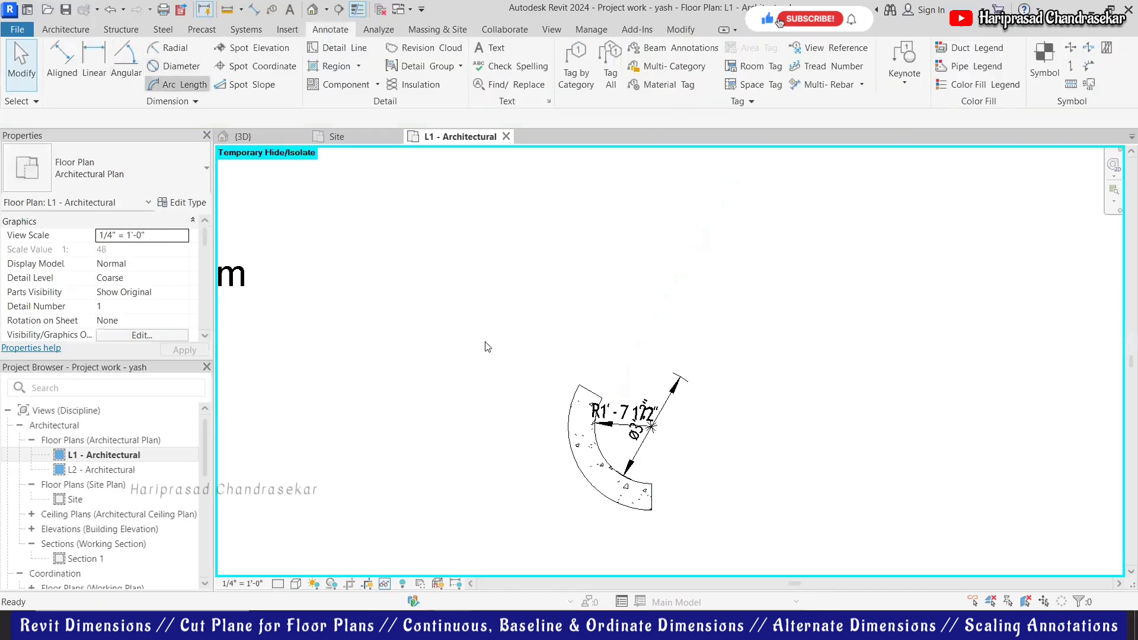
- Place an arc length dimension along the curved wall's outer face between its two end faces
key(Return)
scroll(606, 393, up, 1)
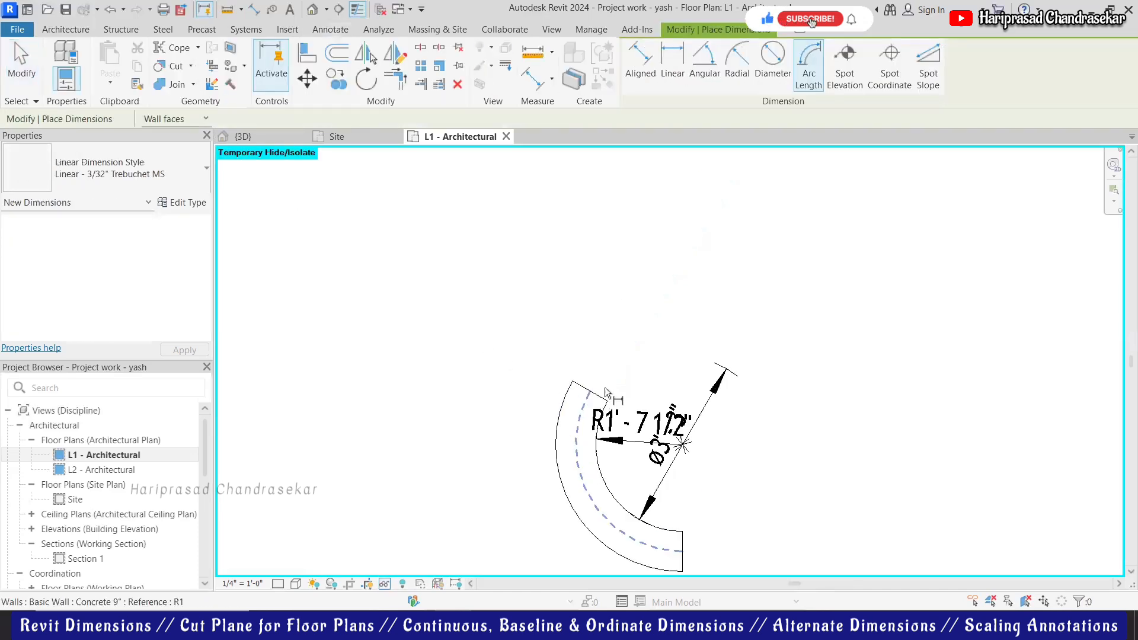
scroll(603, 401, up, 2)
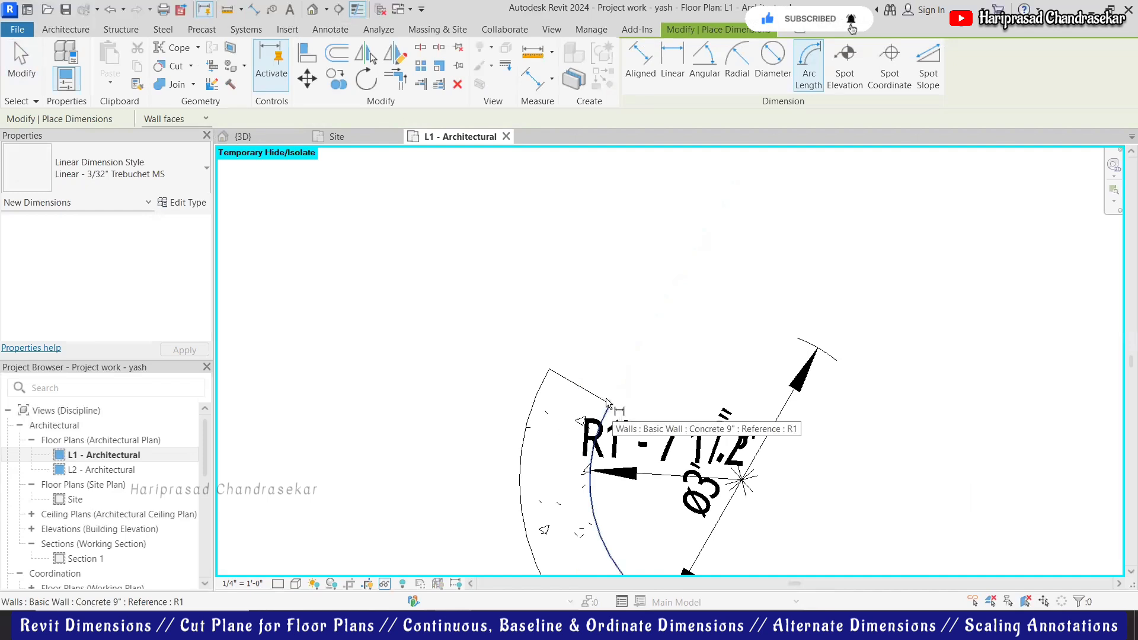
click(541, 385)
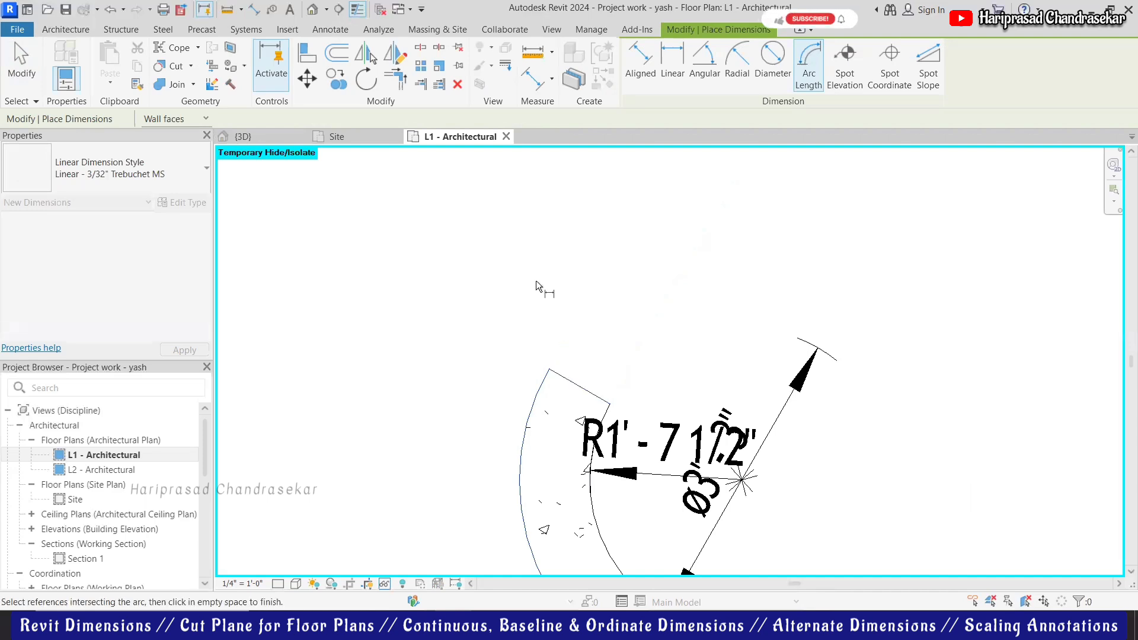
scroll(536, 282, down, 2)
click(654, 498)
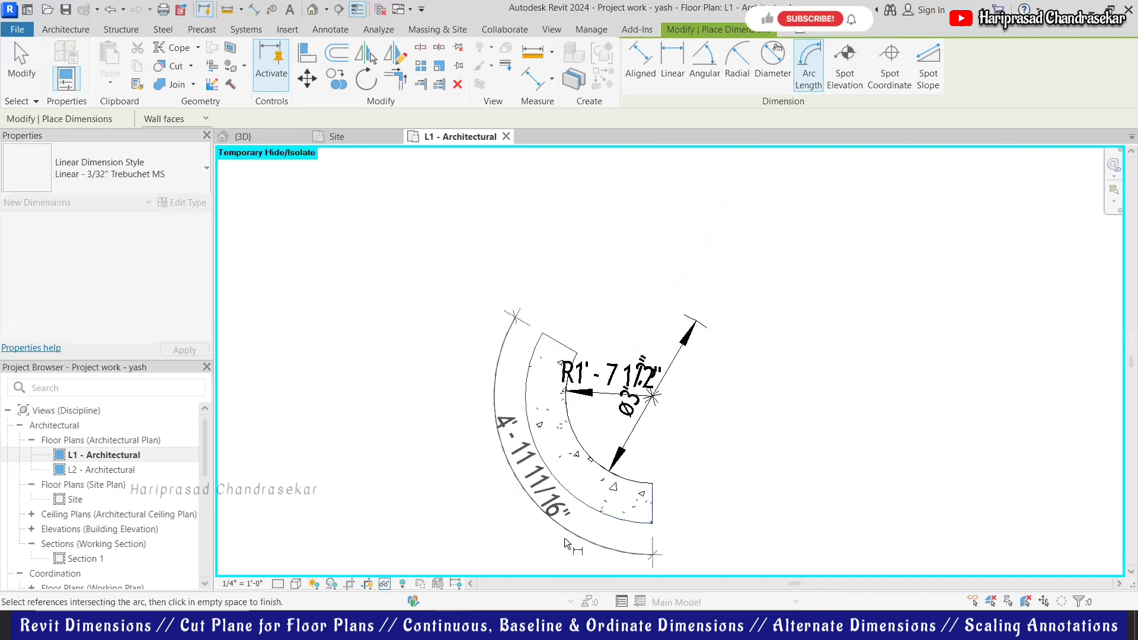
click(537, 529)
scroll(462, 427, down, 1)
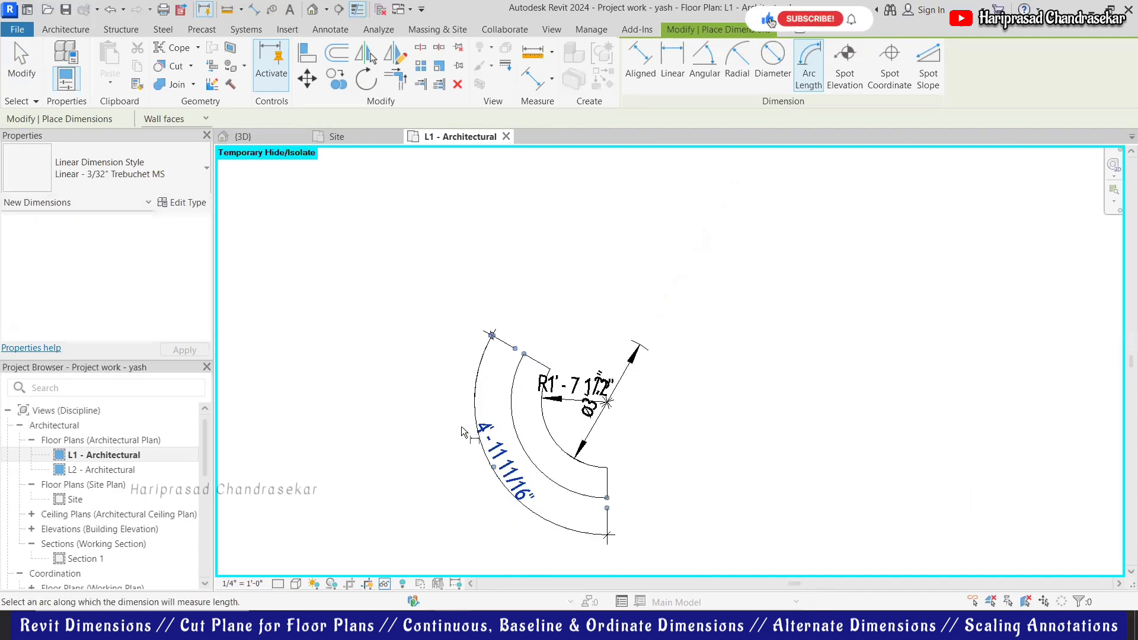
key(Escape)
key(Escape)
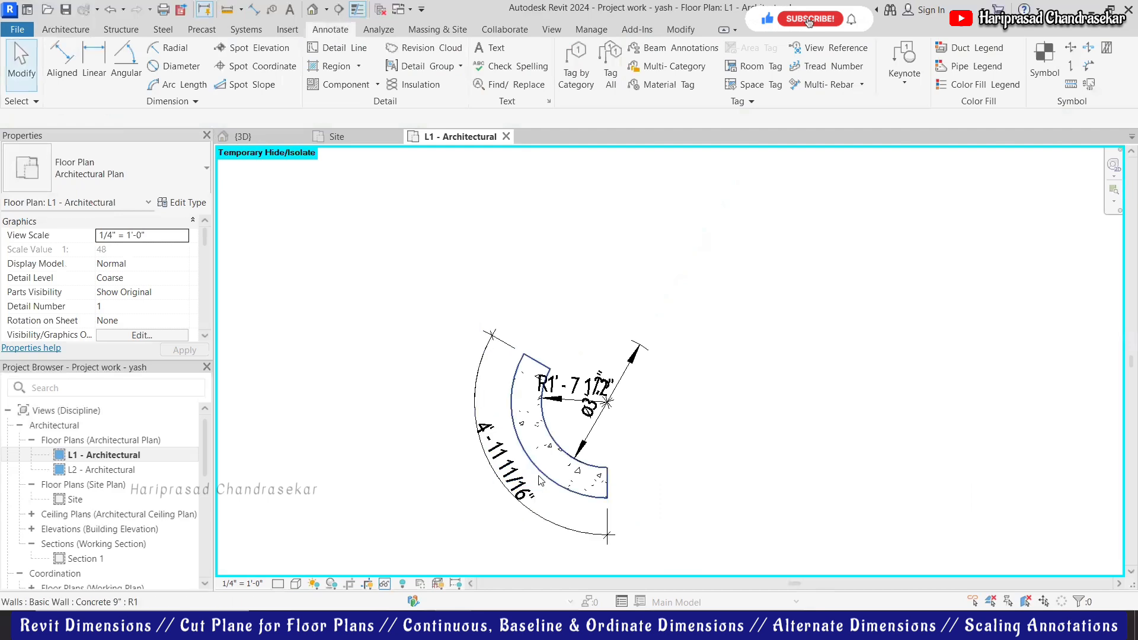
- Place the arc length dimension on the curved wall's outer face again, spanning both ends, with its line outside the wall
scroll(516, 323, up, 3)
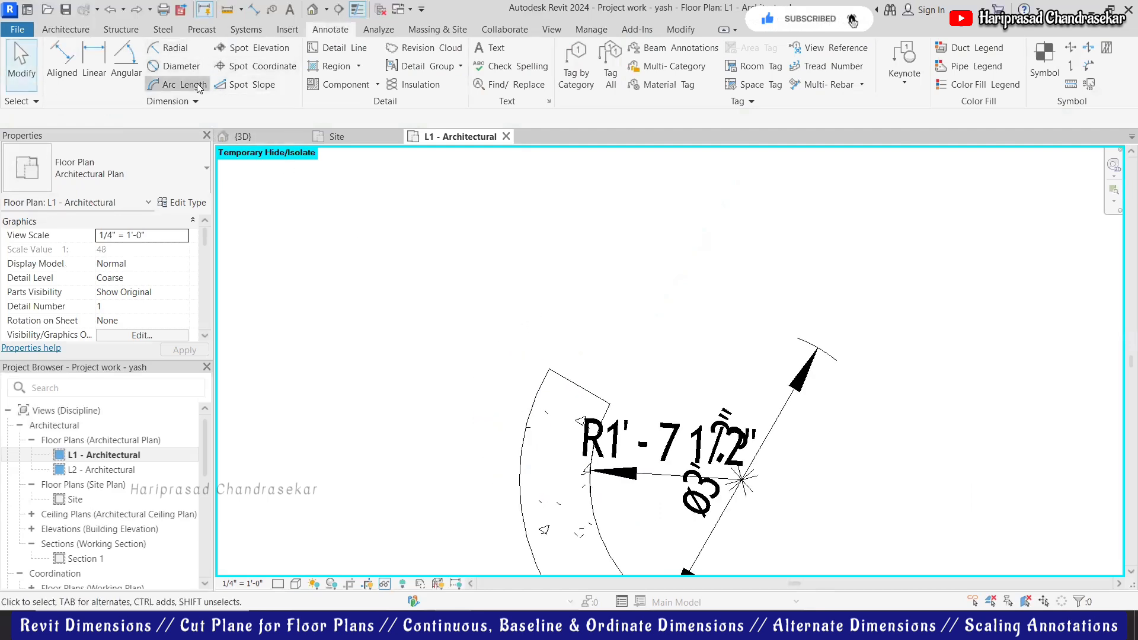
scroll(383, 275, down, 2)
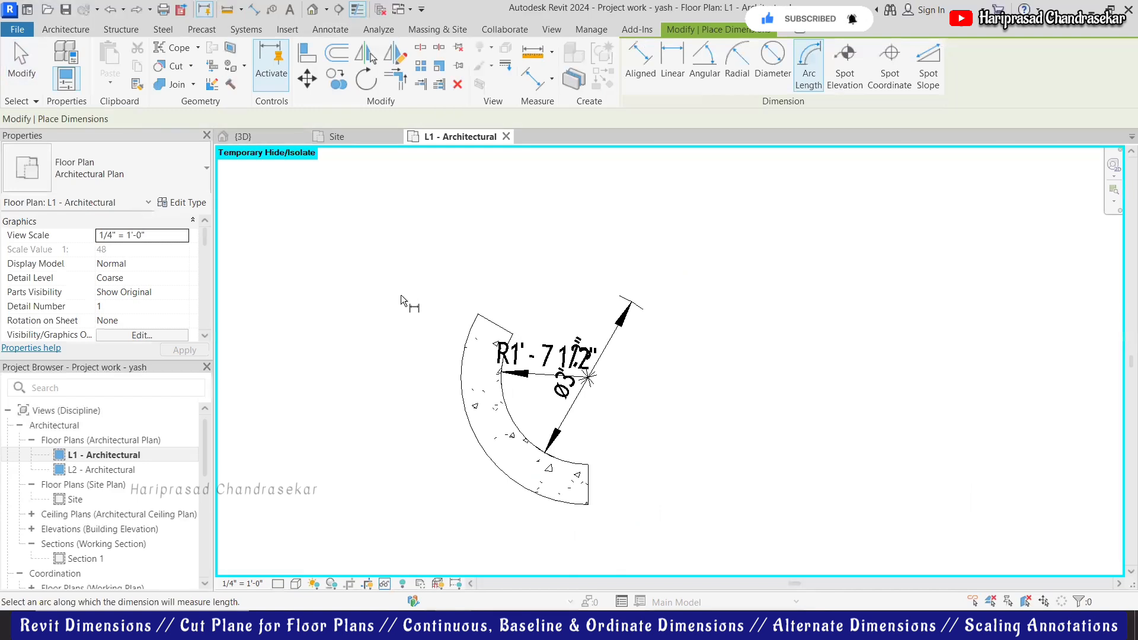
click(464, 381)
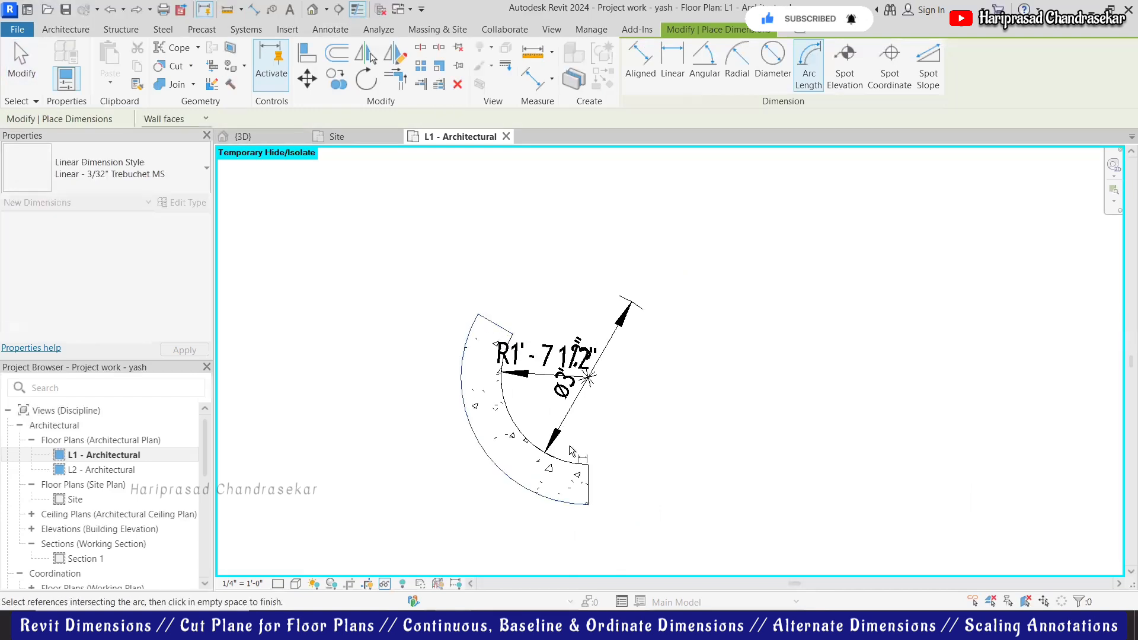
click(596, 492)
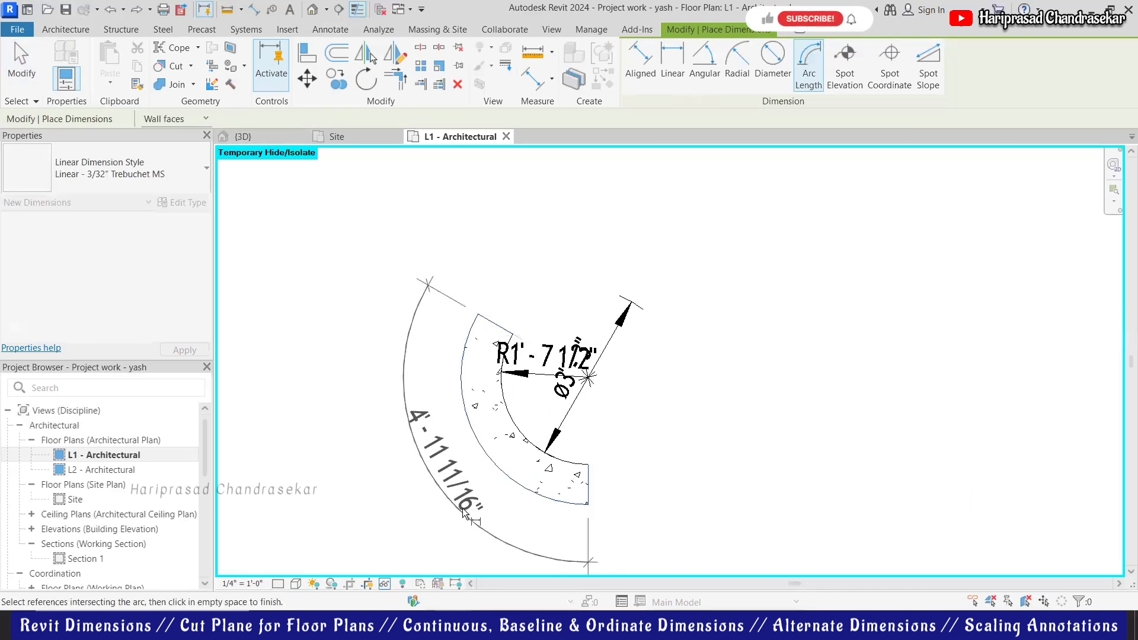
click(464, 513)
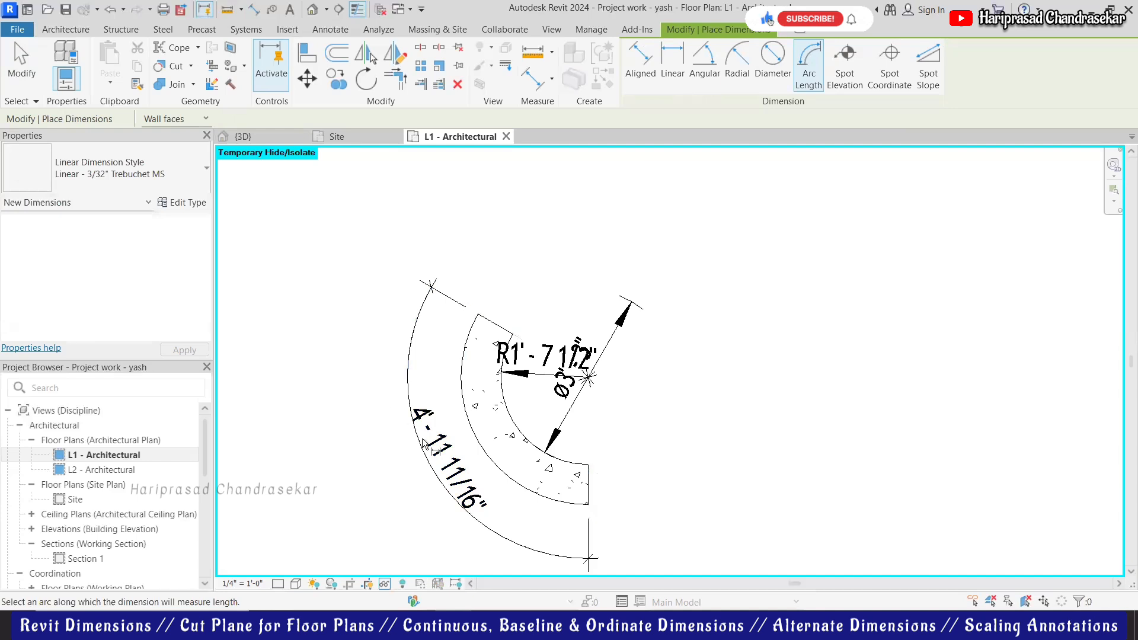
- End the arc length dimensioning and reset the temporary hide/isolate to bring back the straight walls
key(Escape)
key(Escape)
click(384, 584)
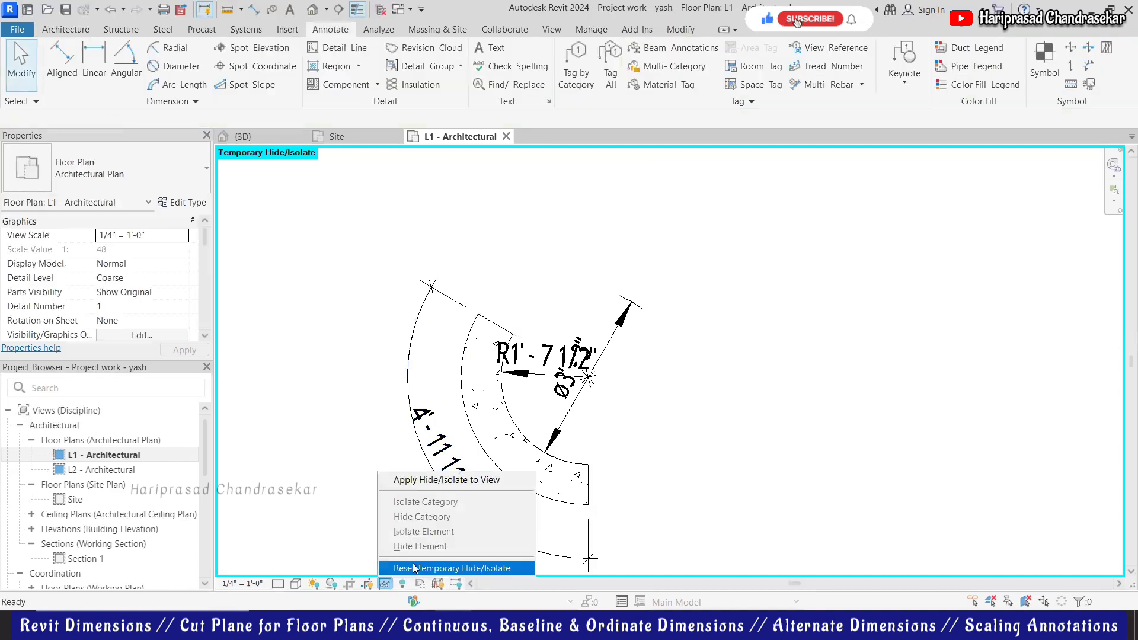
click(419, 569)
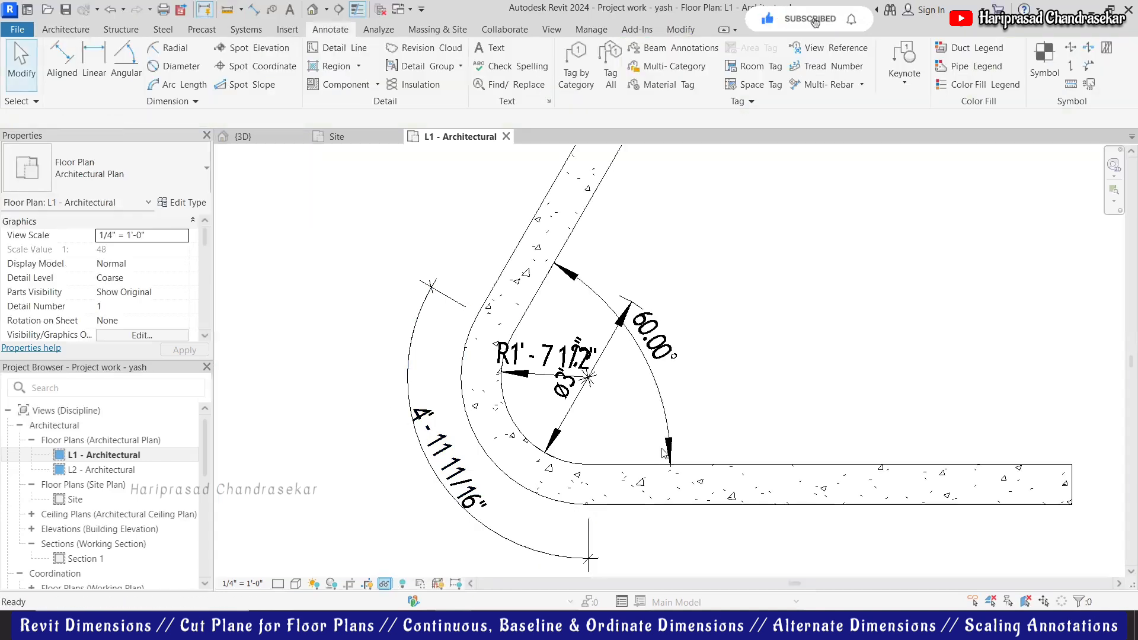
scroll(446, 445, down, 4)
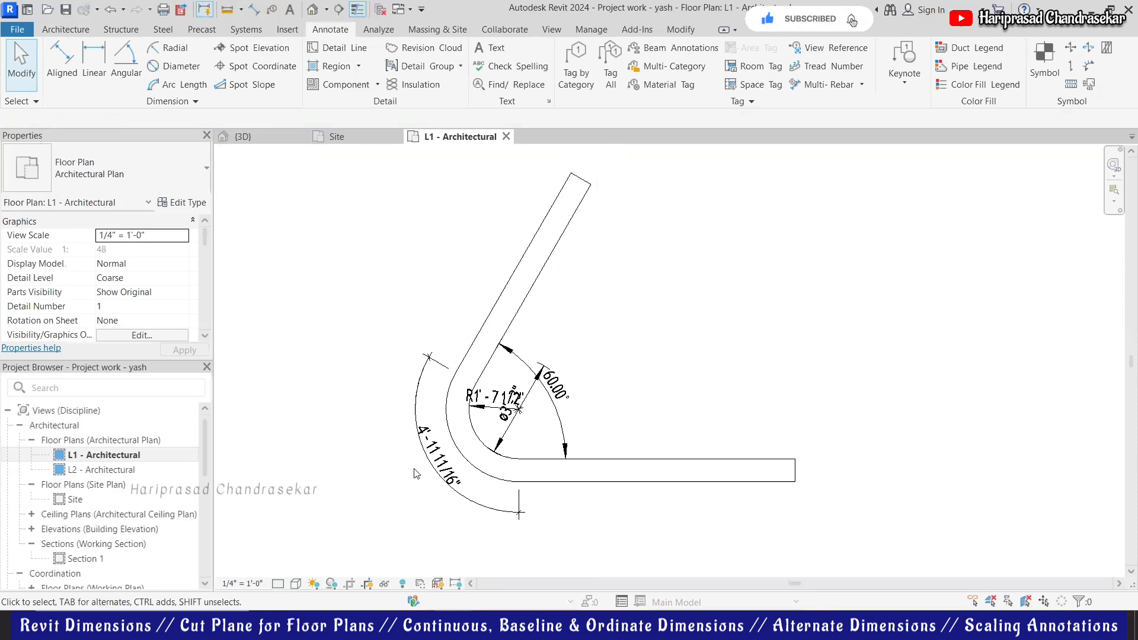
- Place a spot elevation with a straight leader at the upper corner of the horizontal concrete wall's free end
click(415, 468)
click(599, 519)
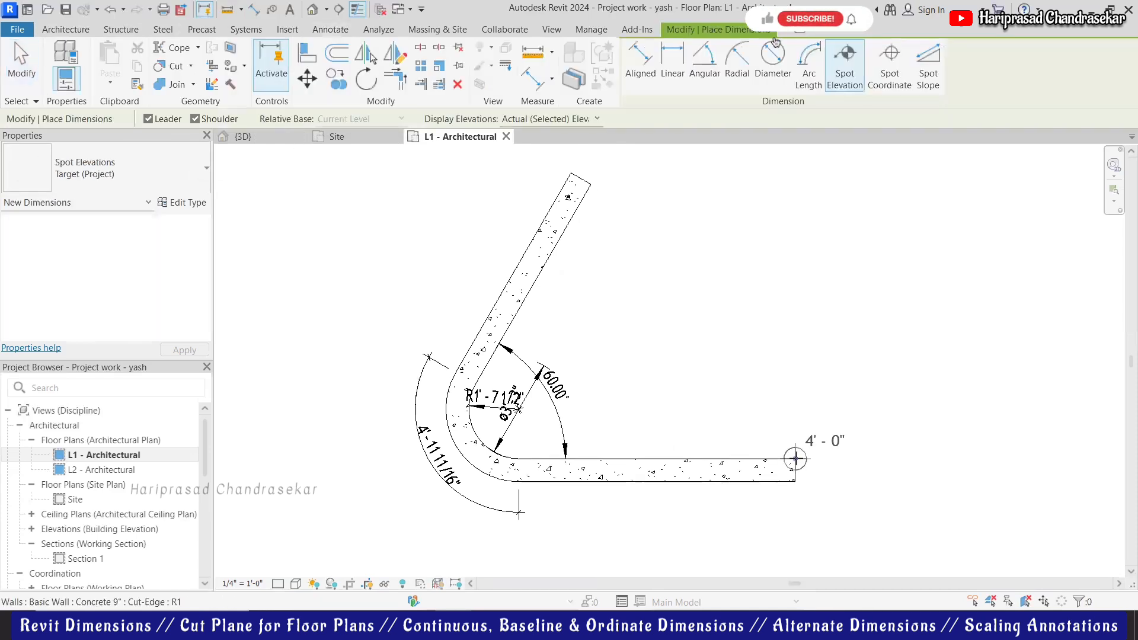
click(855, 458)
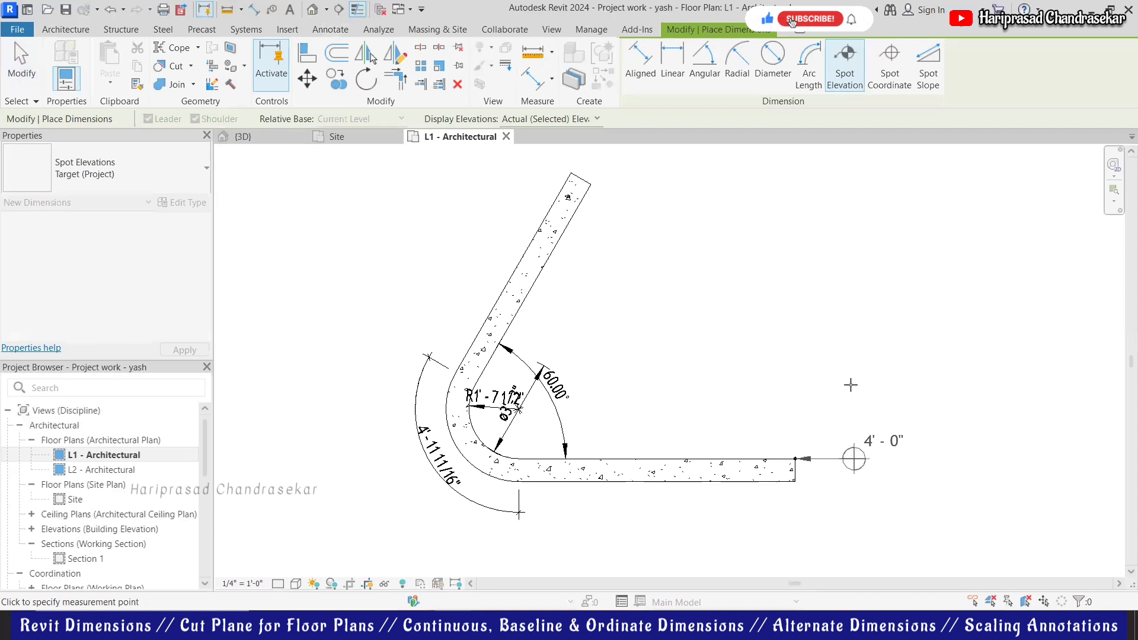
click(868, 482)
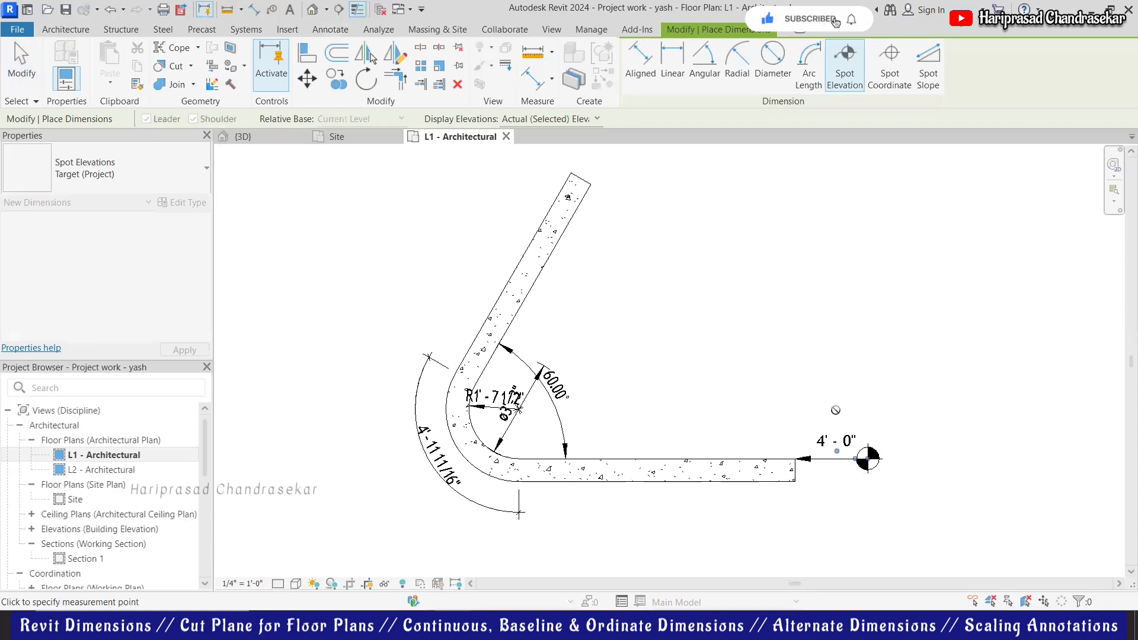
key(Escape)
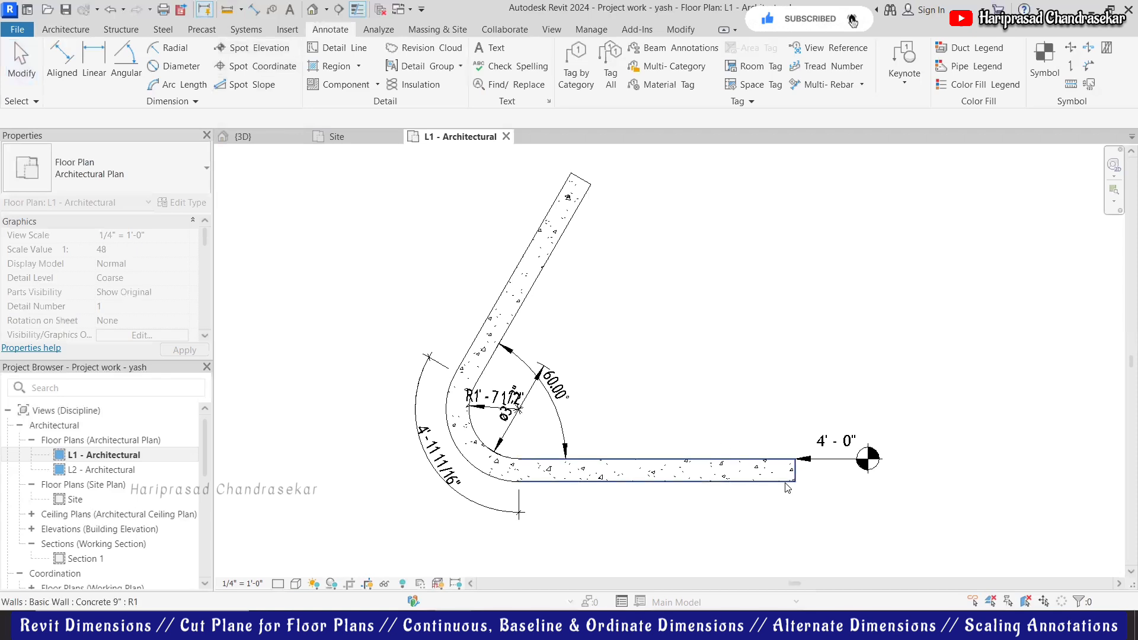
- Inspect the horizontal concrete wall's base constraint, base offset and unconnected height
click(787, 482)
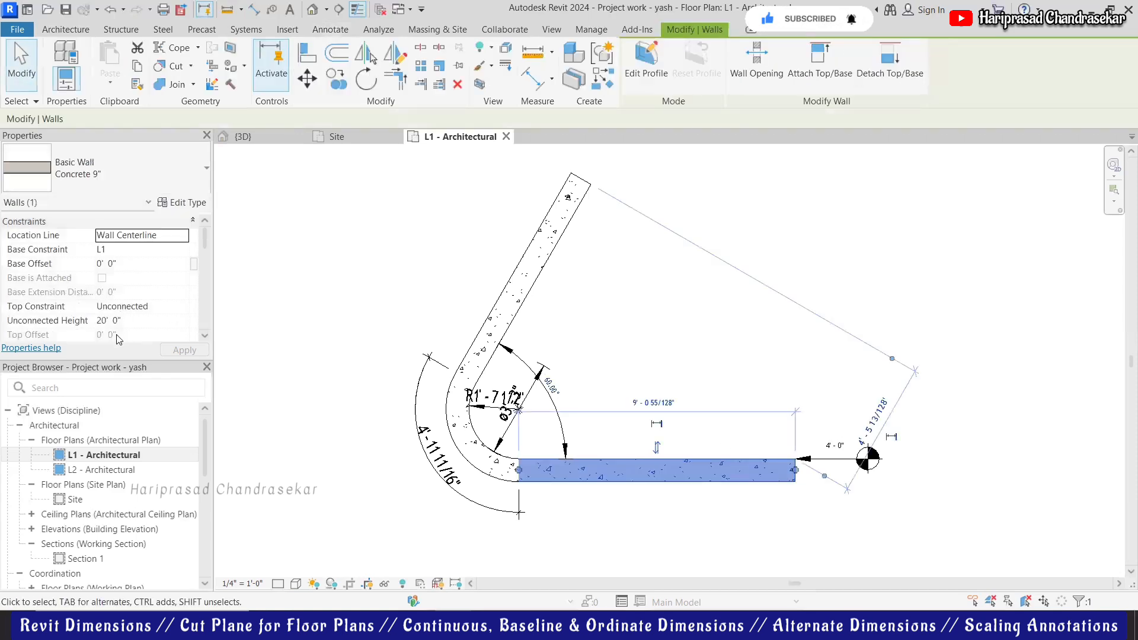
key(Escape)
scroll(670, 503, down, 1)
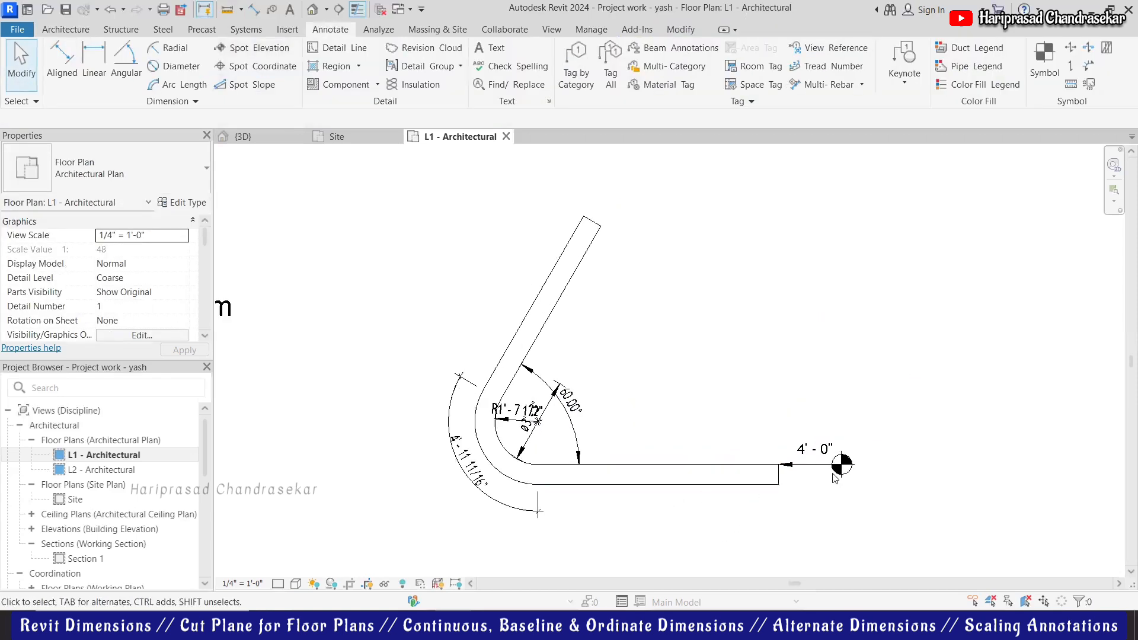
scroll(835, 478, up, 1)
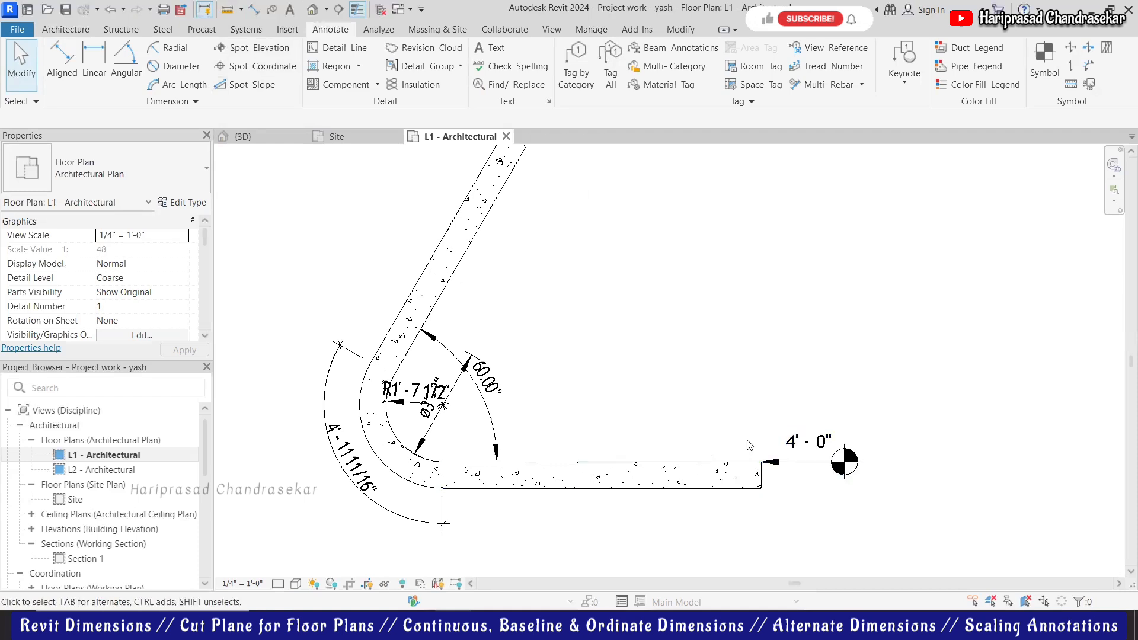
click(646, 469)
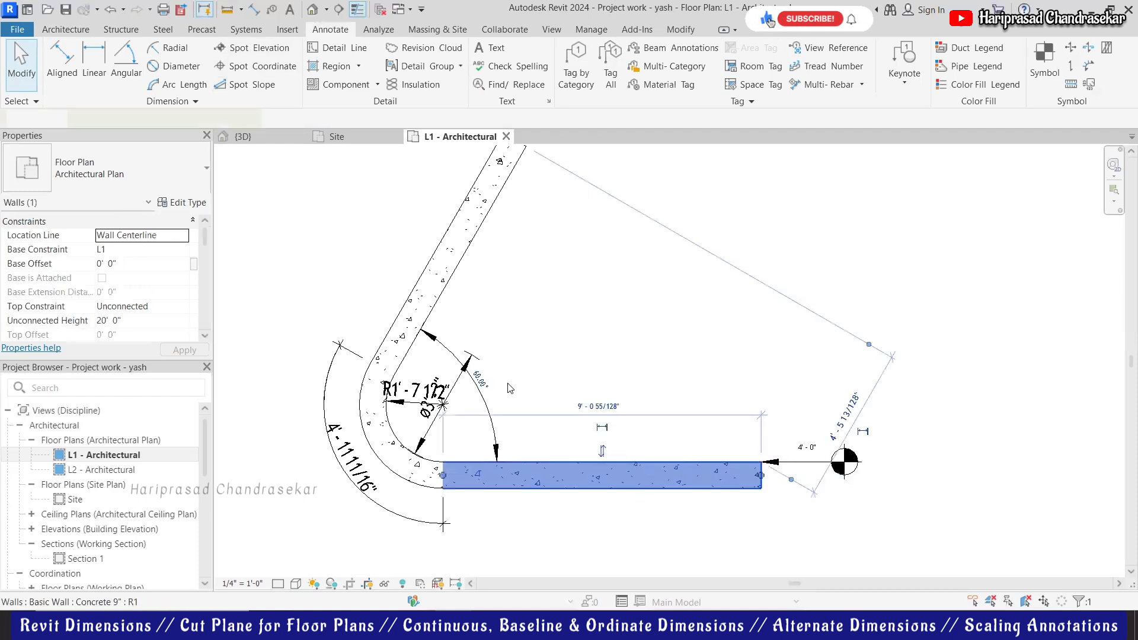
key(Escape)
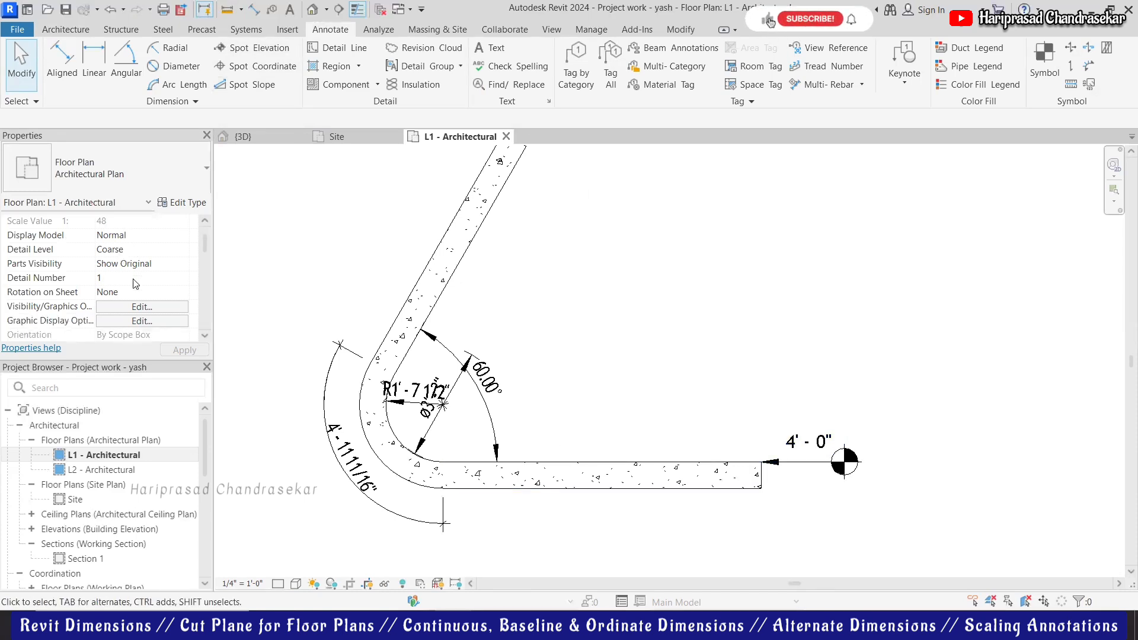
- Examine the cut plane offset in the floor plan's View Range settings and leave them unchanged
scroll(136, 284, down, 3)
scroll(135, 283, down, 1)
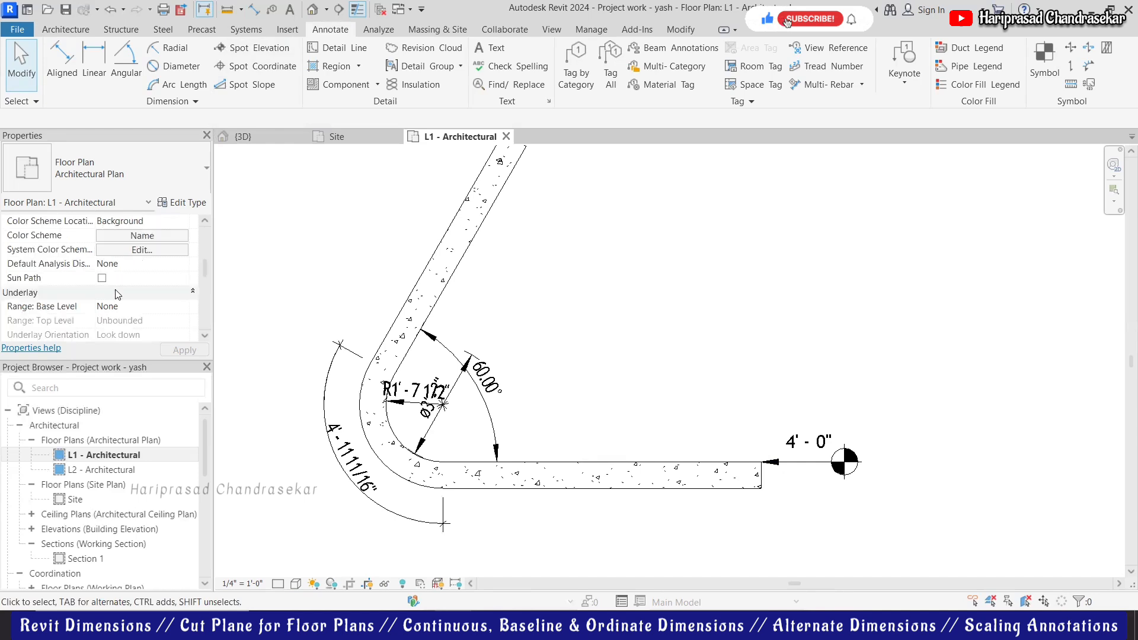
scroll(127, 288, up, 2)
scroll(117, 294, down, 1)
scroll(117, 294, down, 2)
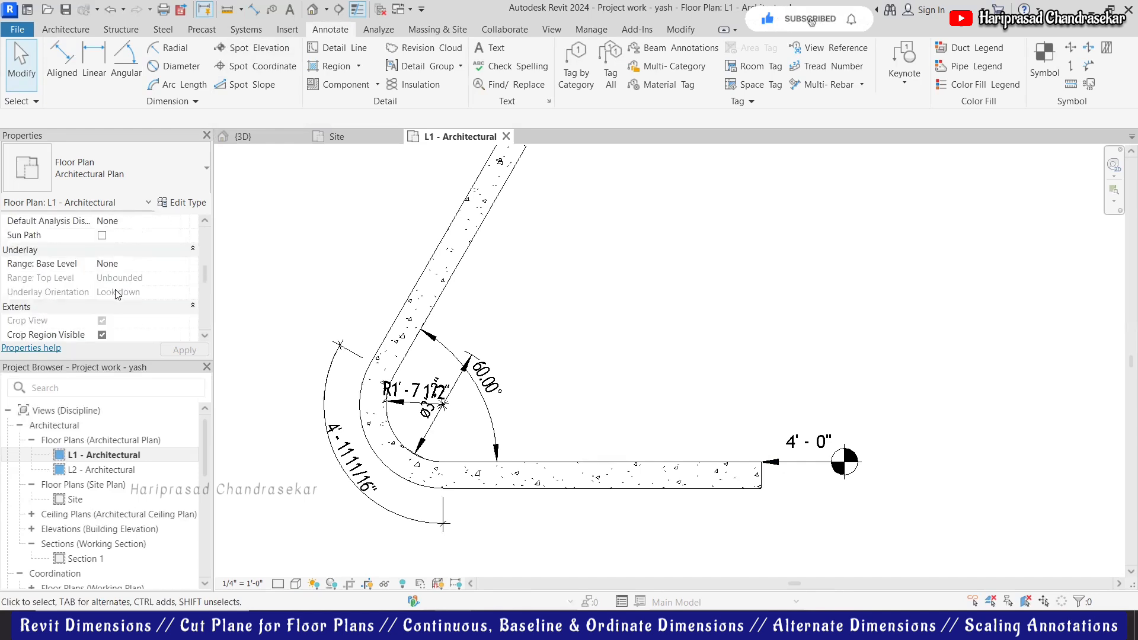
scroll(130, 279, down, 2)
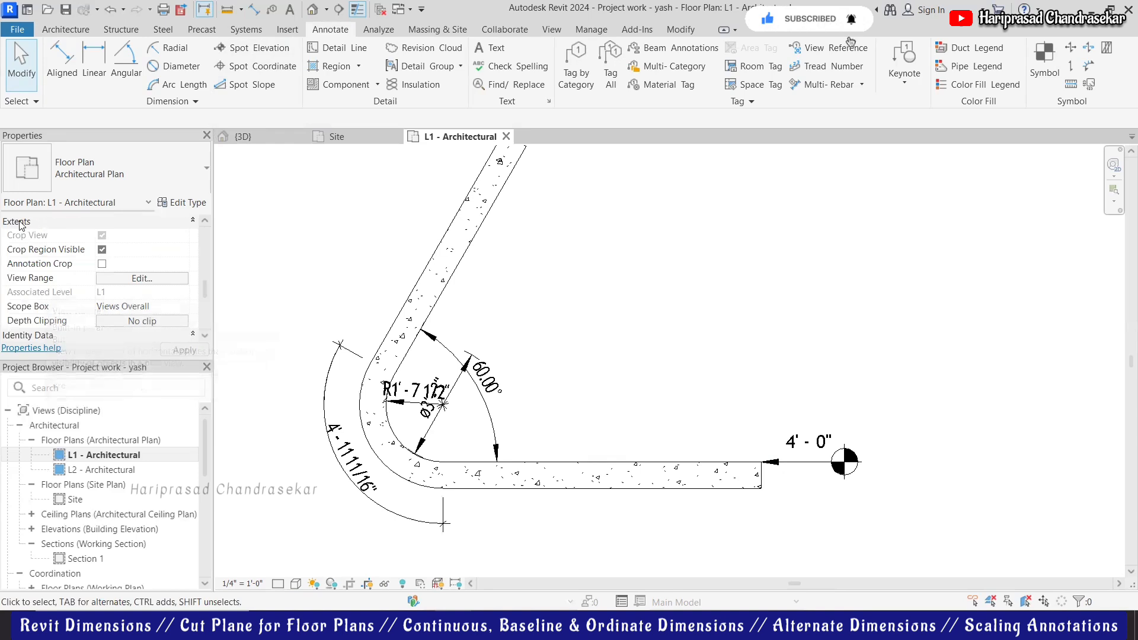
click(155, 278)
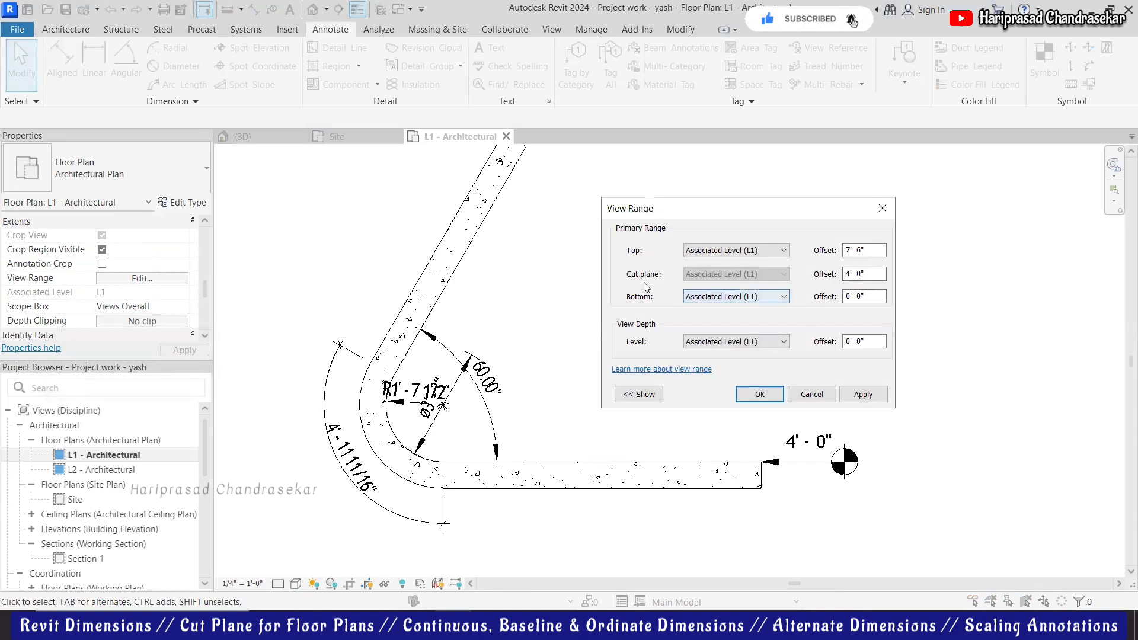
click(809, 396)
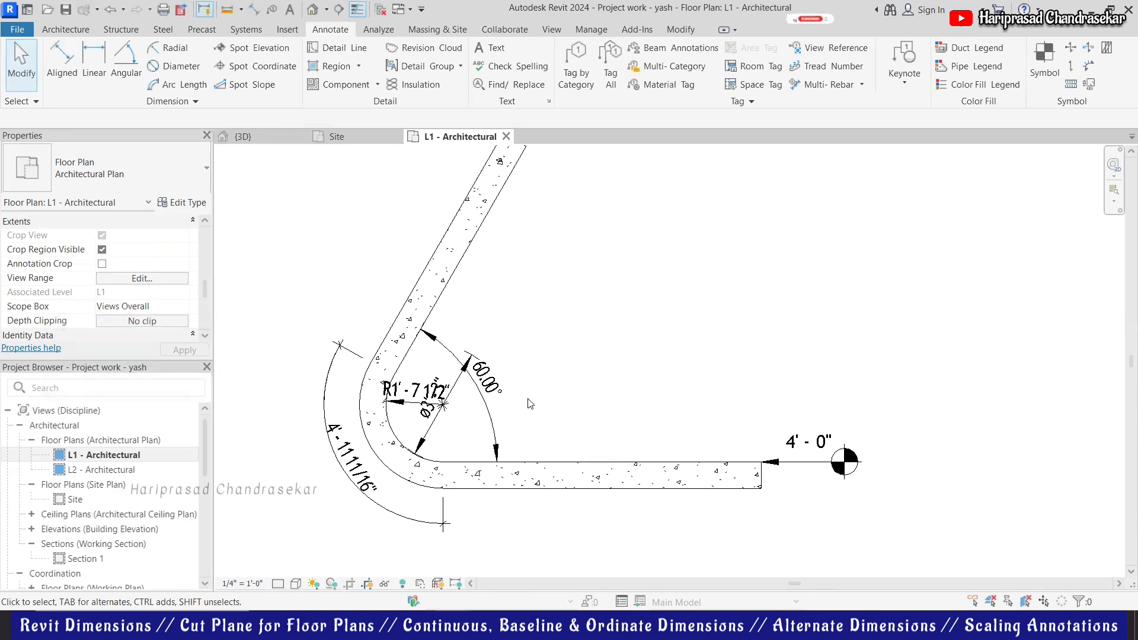
- Flip the hand of the door between the Children Bedroom and the Children Bath
scroll(530, 404, down, 10)
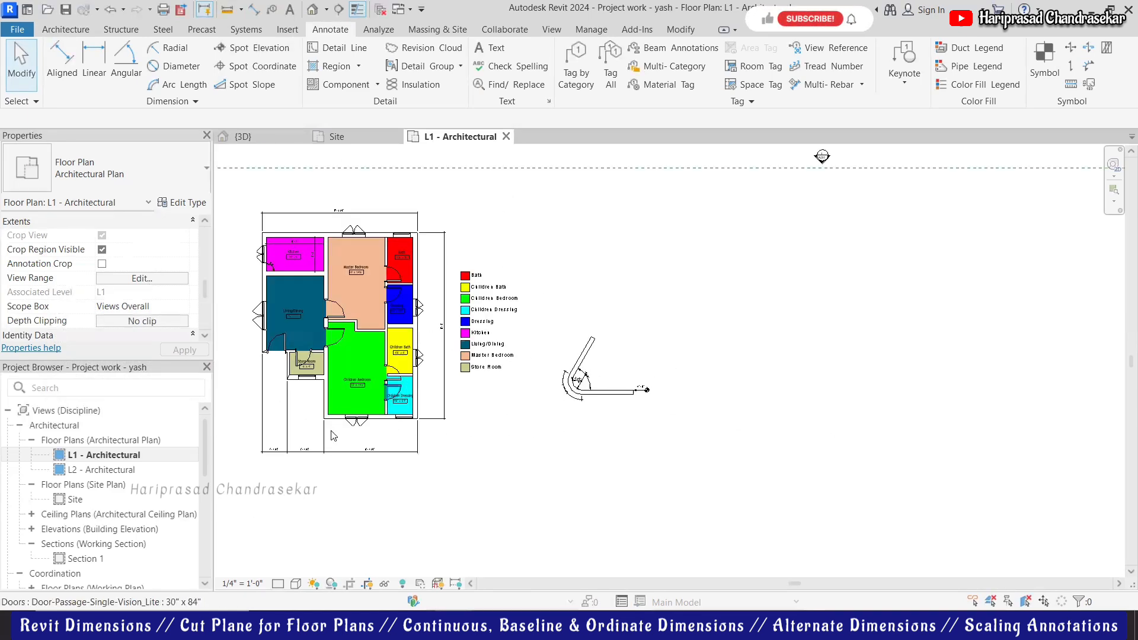
scroll(334, 437, up, 5)
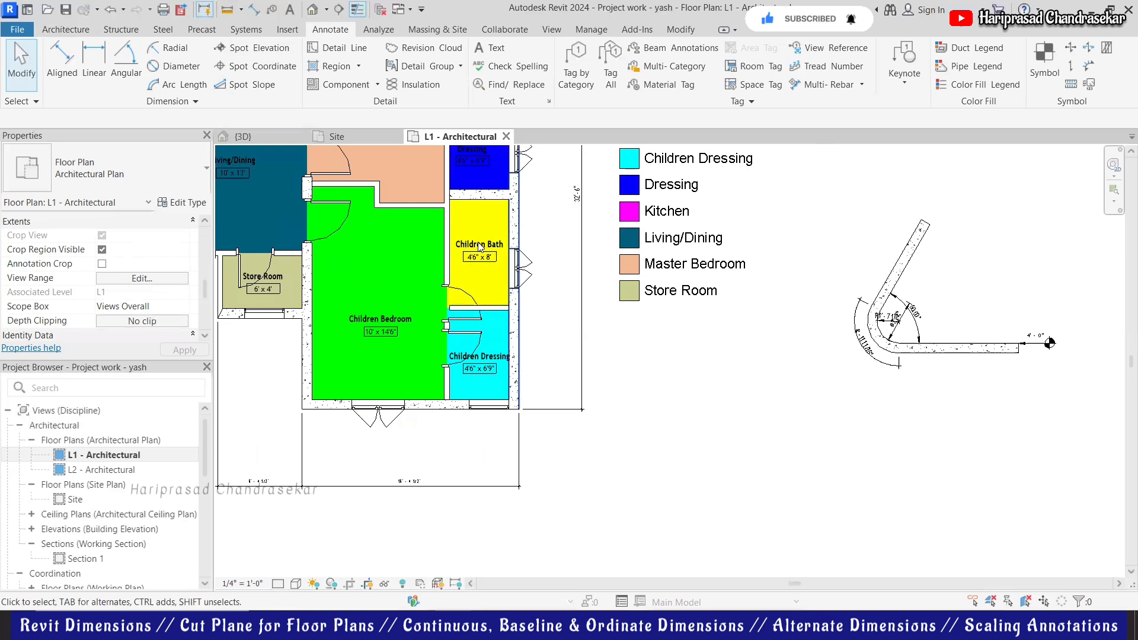
scroll(411, 228, up, 1)
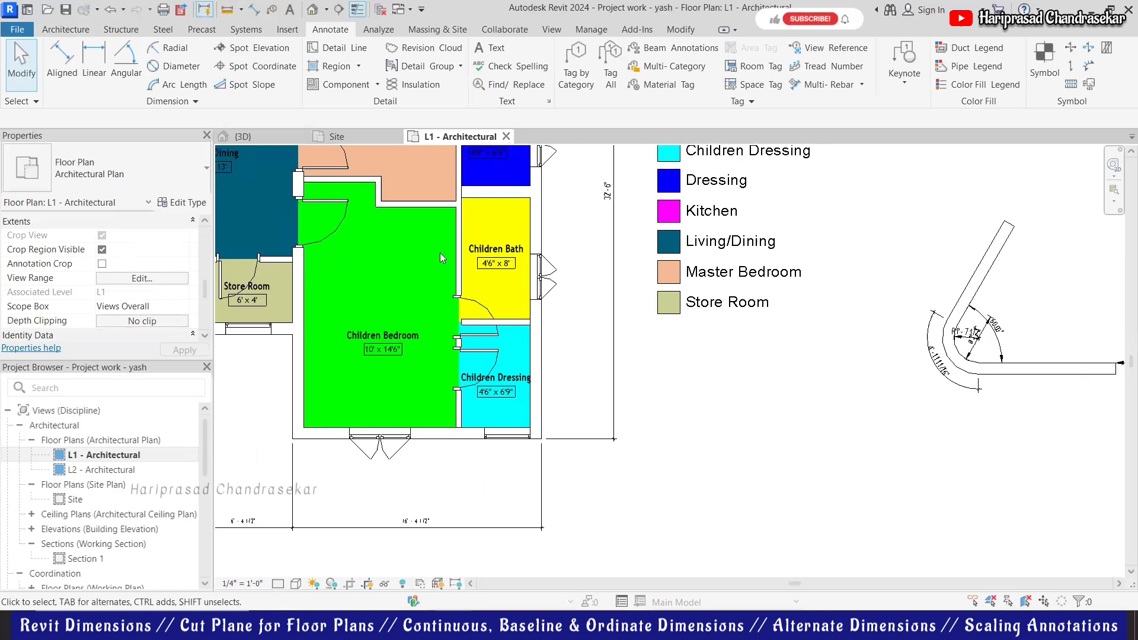
click(480, 299)
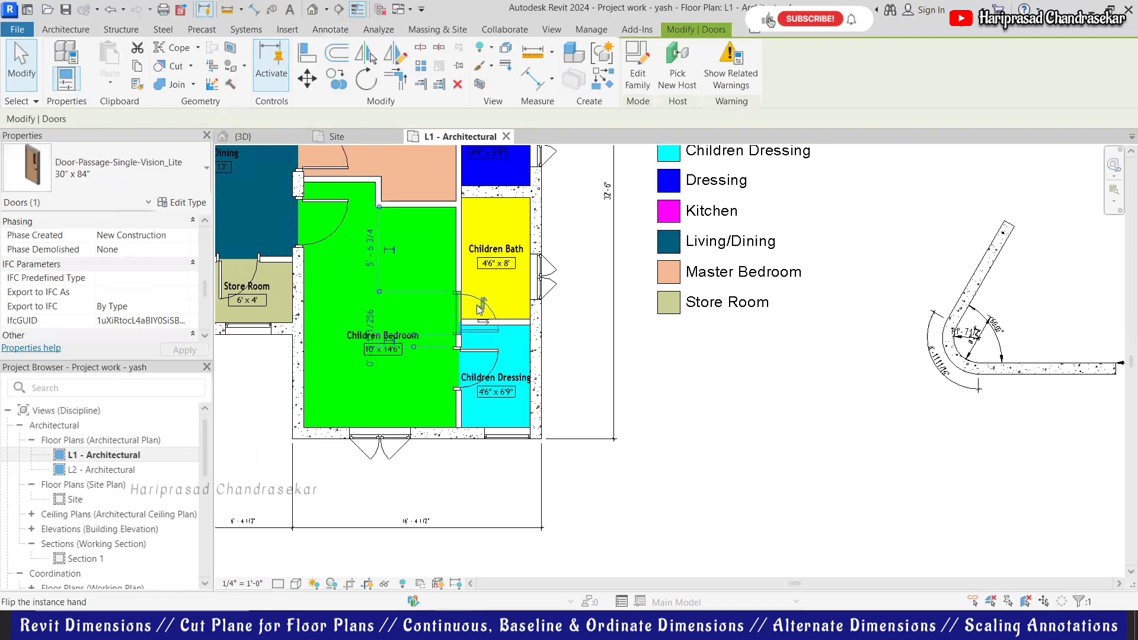
click(480, 306)
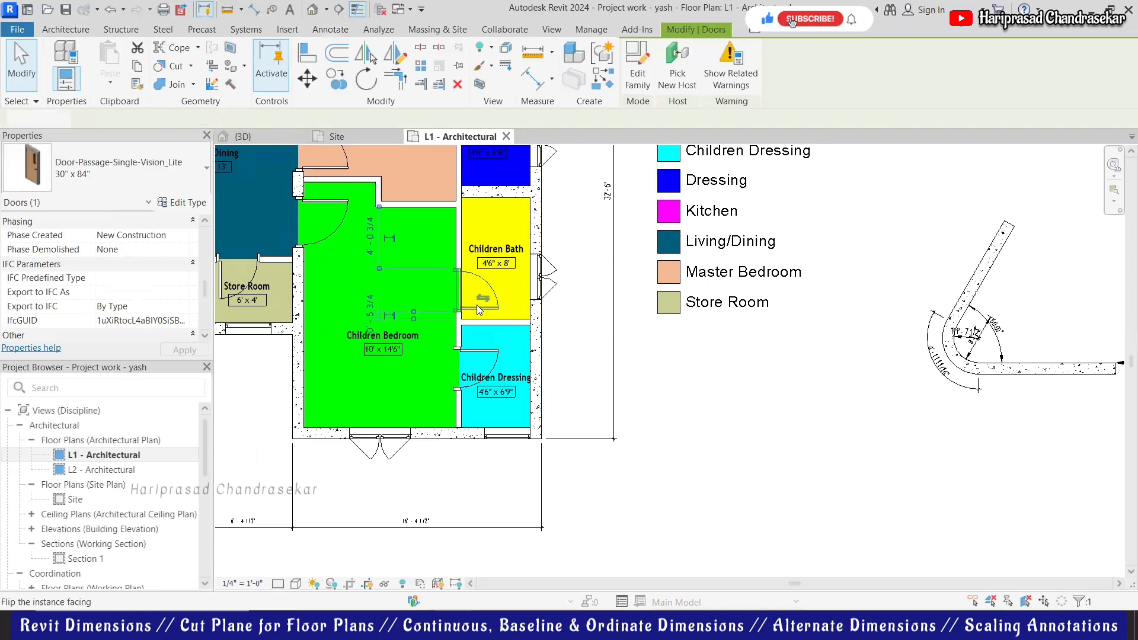
click(815, 535)
scroll(539, 527, down, 4)
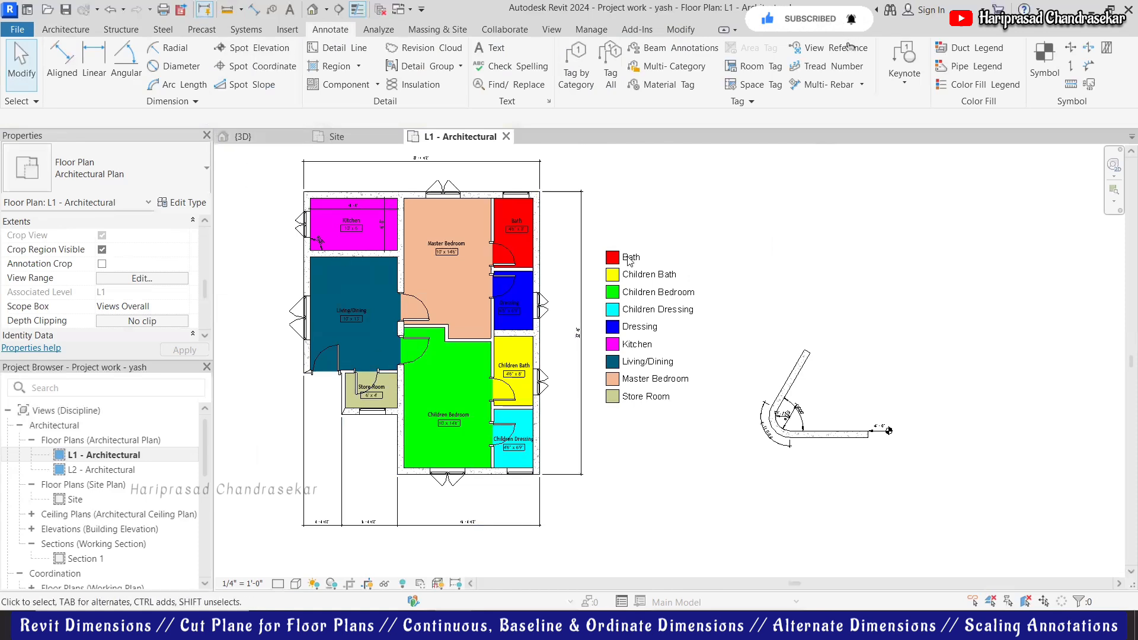
- Place a spot coordinate with leader and shoulder at the building's outer corner beside the Children Dressing room
click(259, 66)
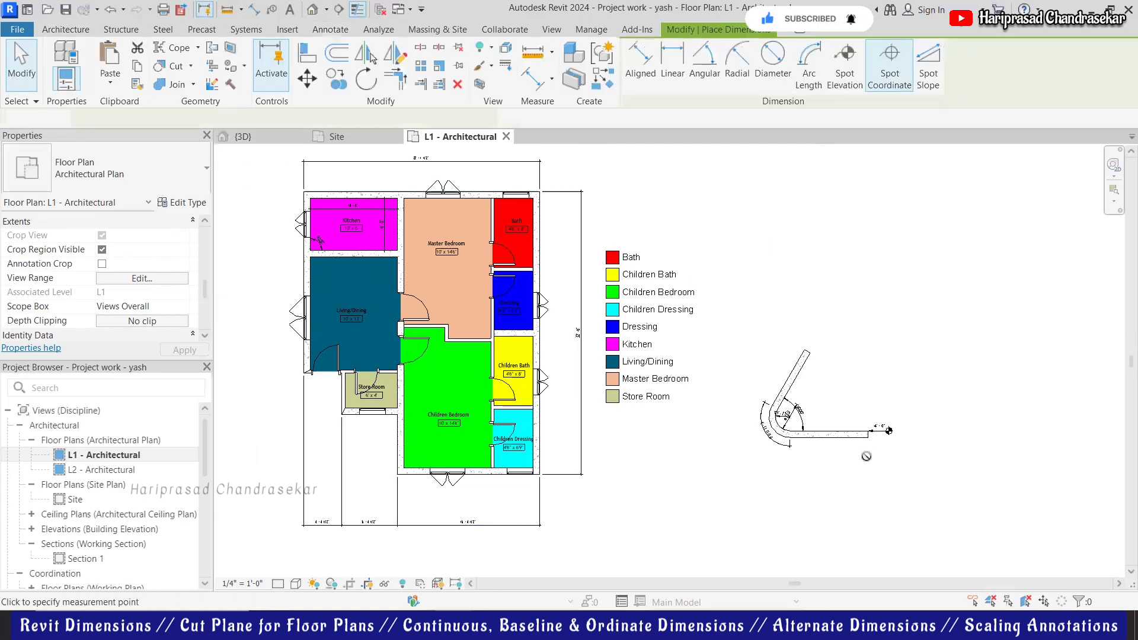
scroll(868, 450, up, 2)
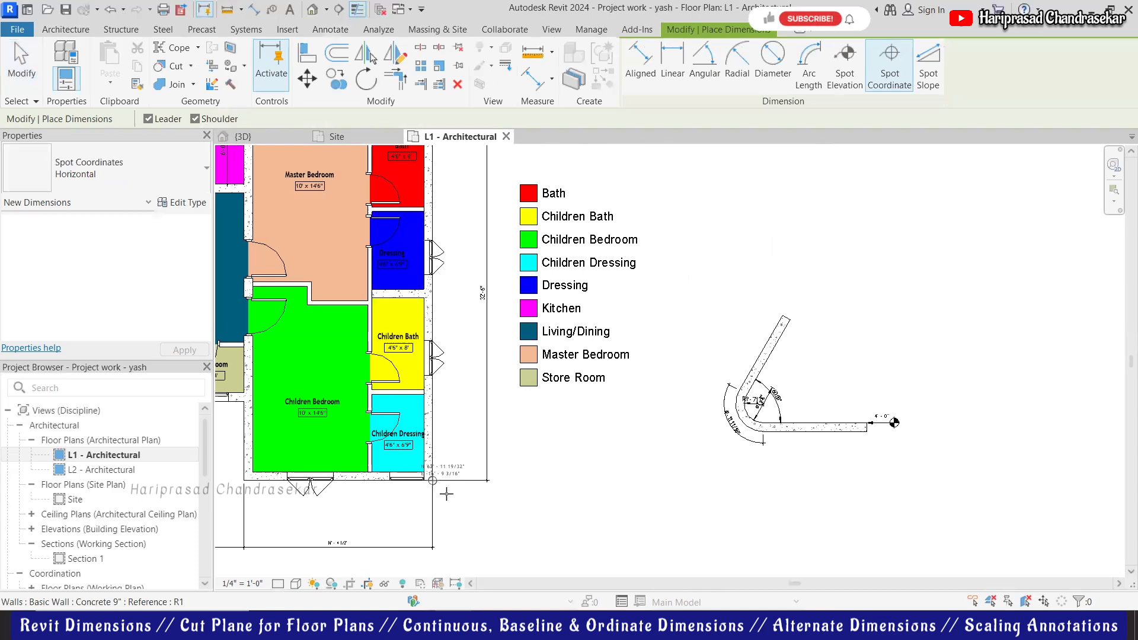
click(433, 482)
click(486, 534)
click(537, 534)
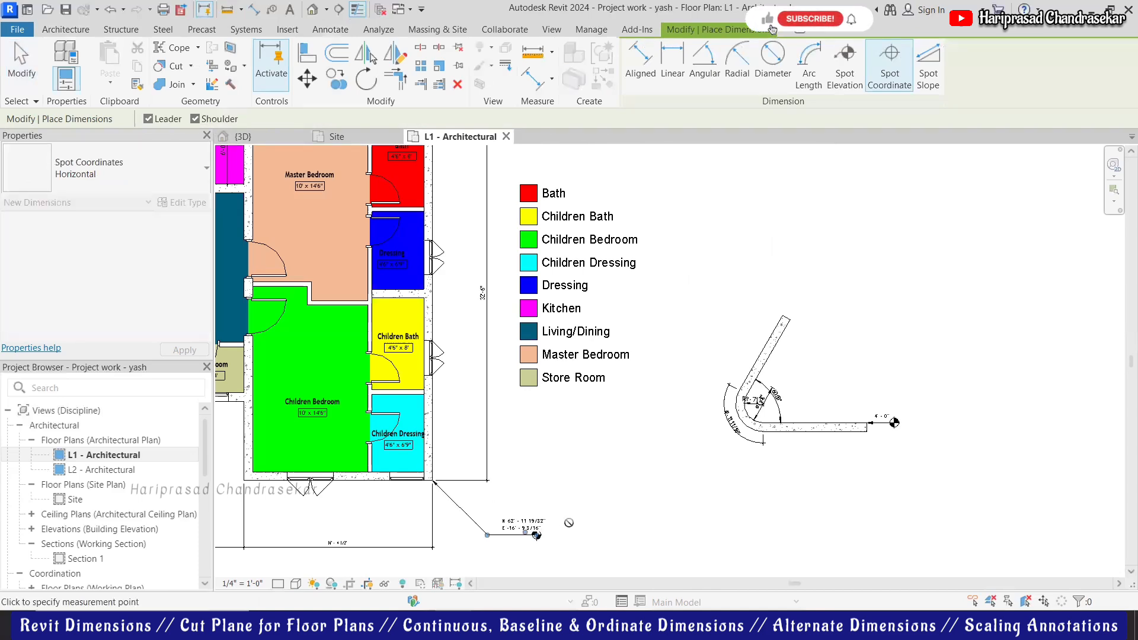
scroll(501, 549, up, 4)
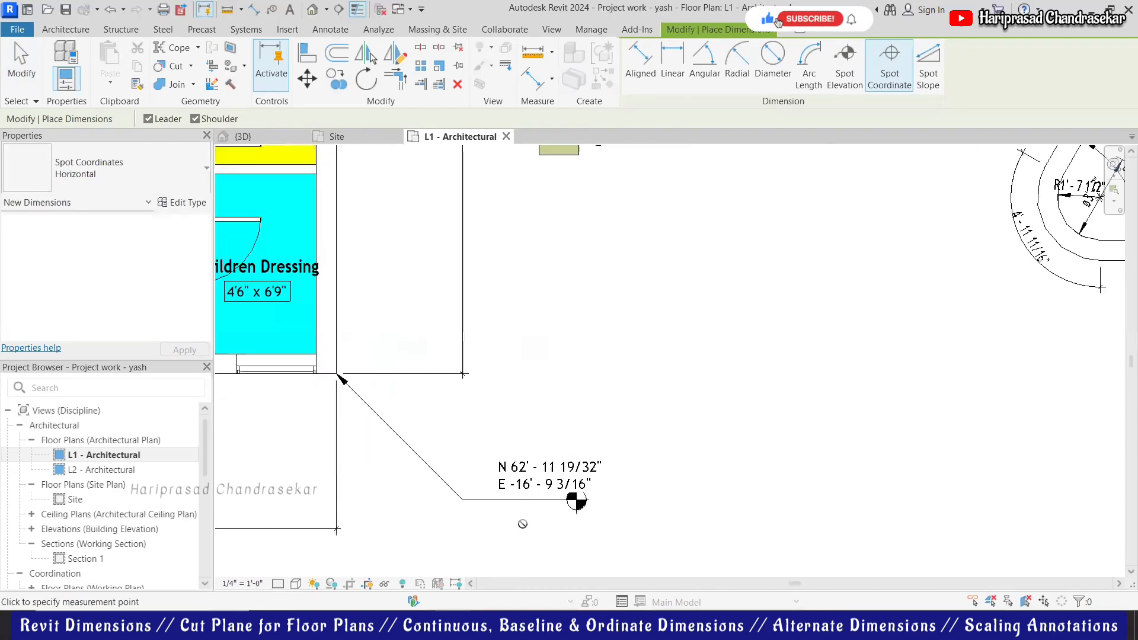
key(Escape)
key(Escape)
- Check the horizontal concrete wall for a slope with the Spot Slope tool without placing an annotation
scroll(596, 500, down, 3)
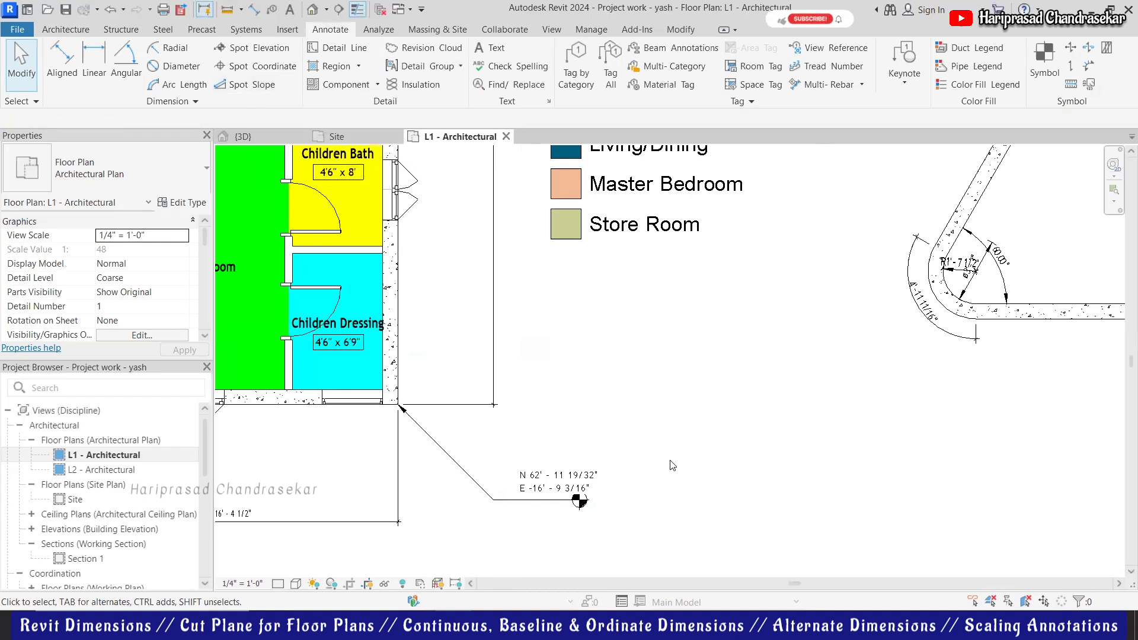
scroll(575, 361, down, 2)
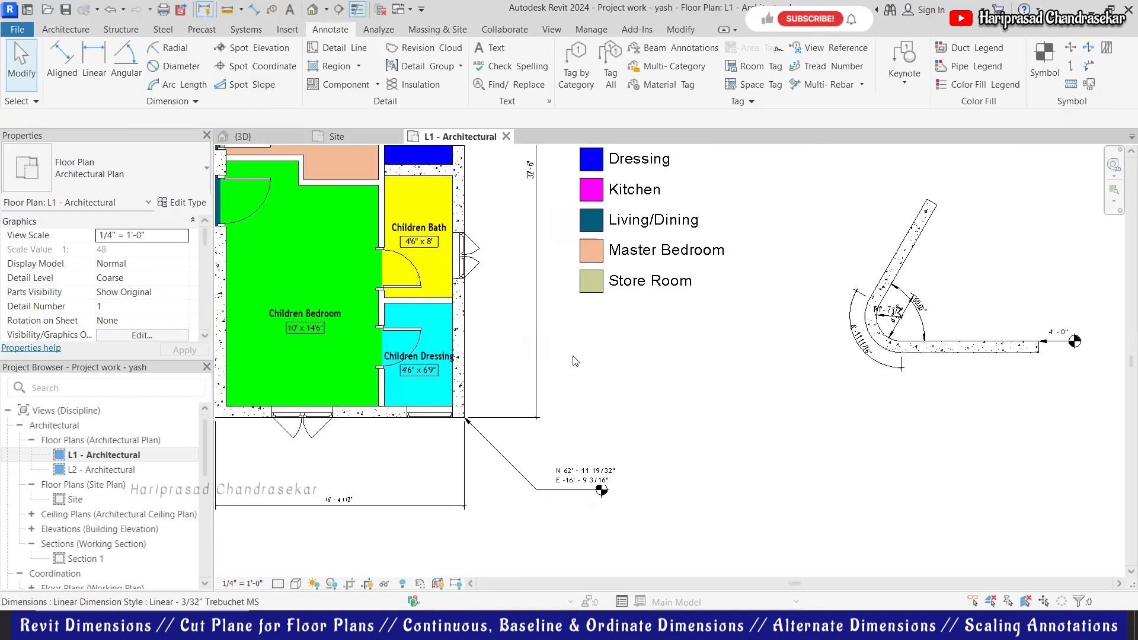
click(243, 84)
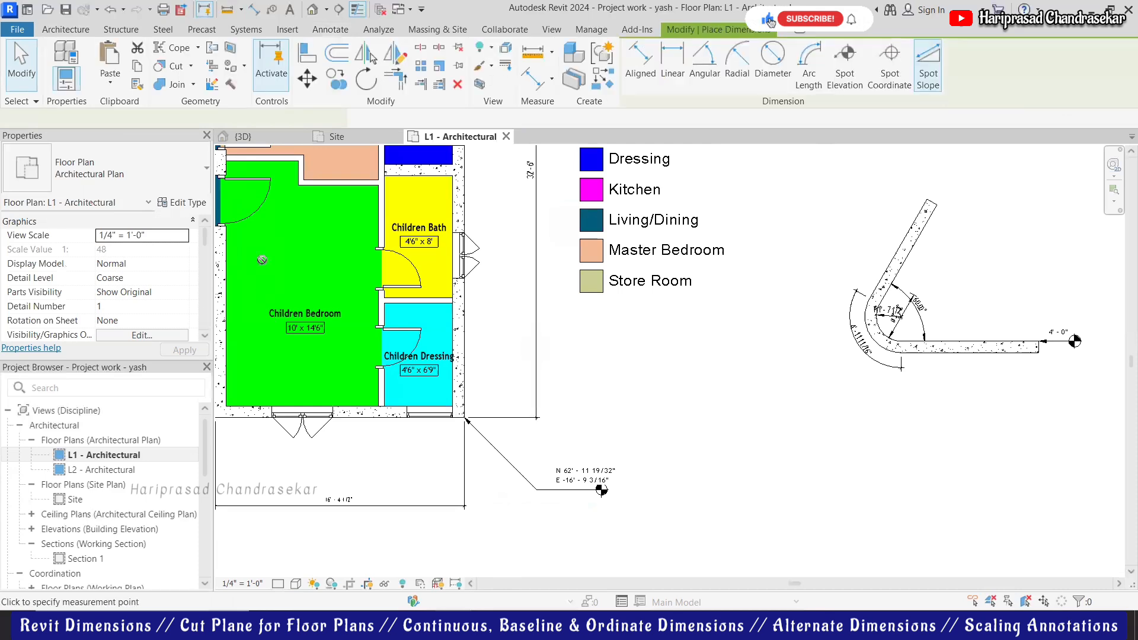
scroll(345, 264, down, 3)
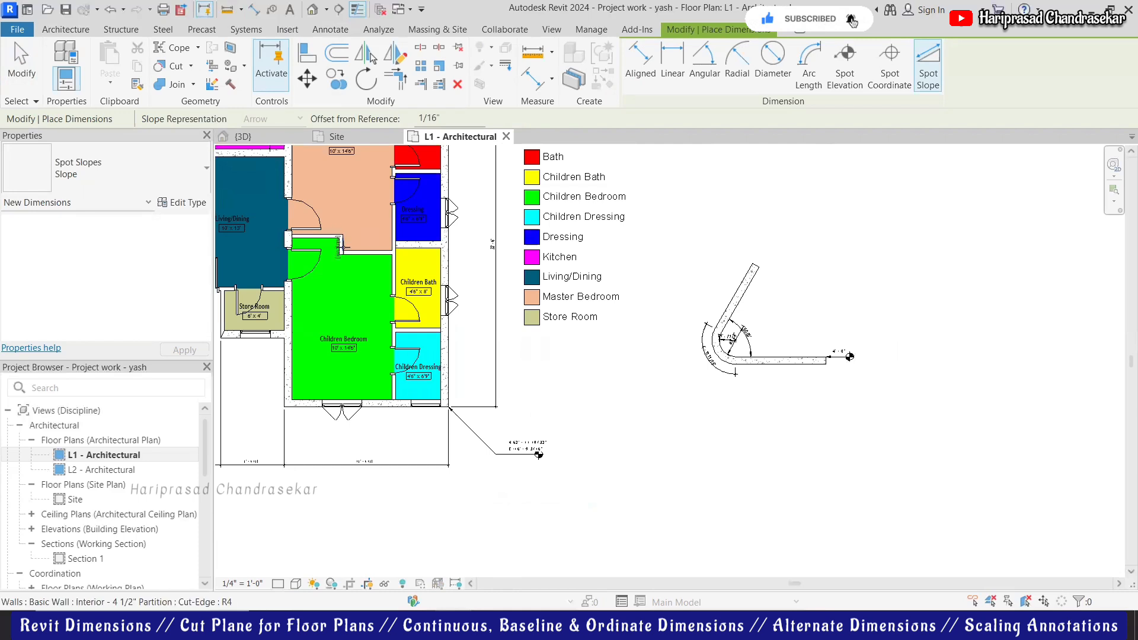
scroll(830, 368, up, 3)
scroll(783, 364, up, 2)
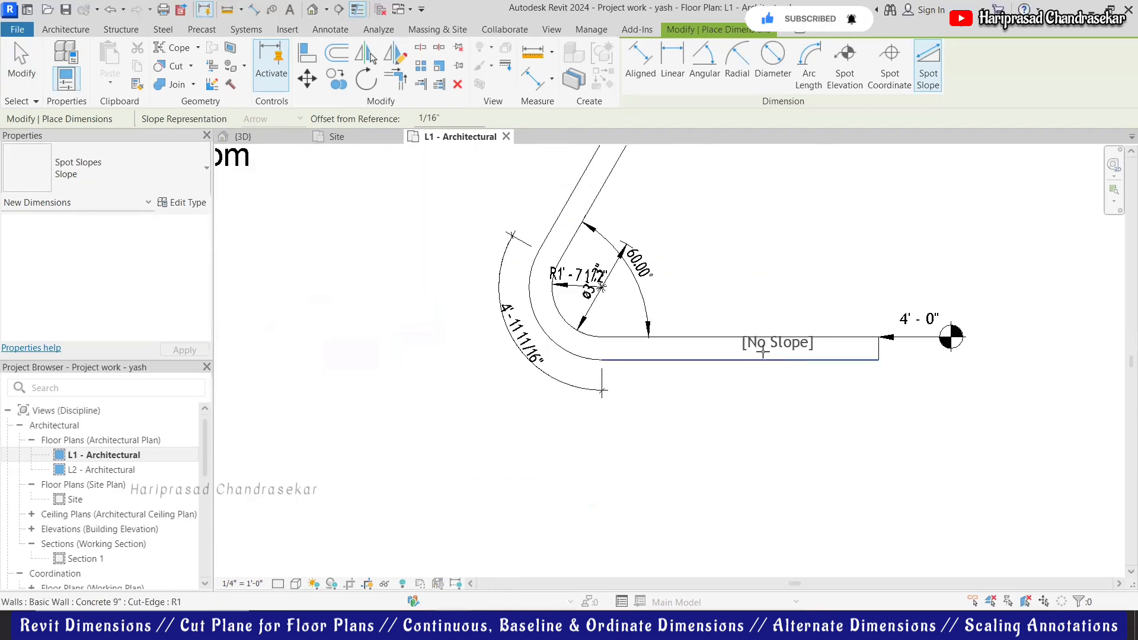
key(Escape)
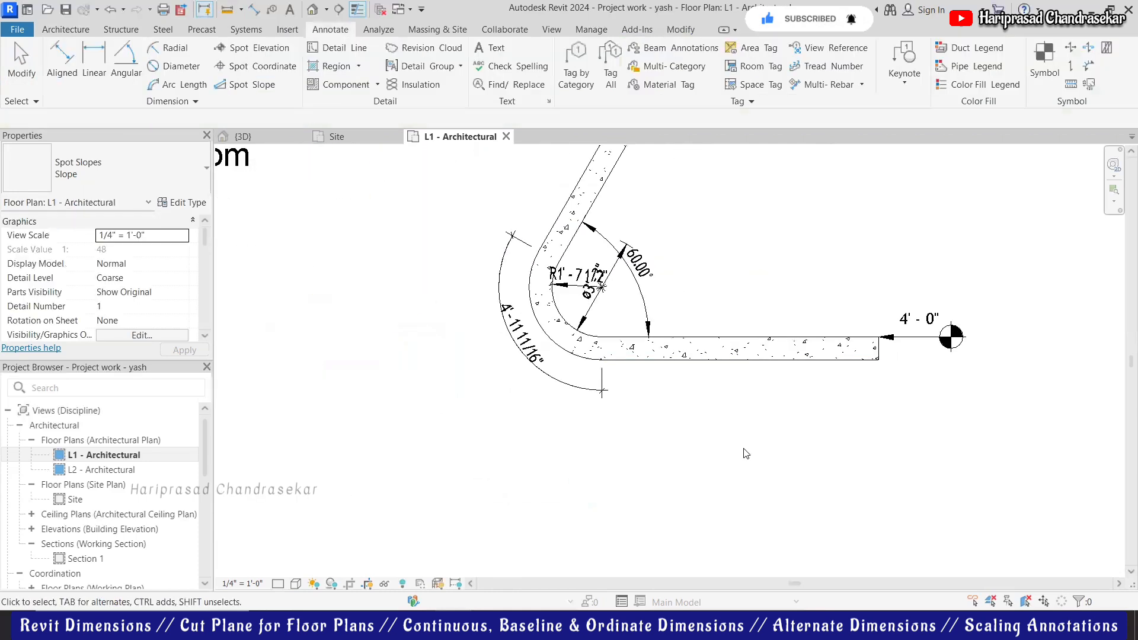
- Create a rectangular Generic - 12" architectural floor, about 14'-10" by 5'-9", in the empty area above the bent concrete wall
scroll(709, 507, down, 4)
scroll(668, 504, down, 3)
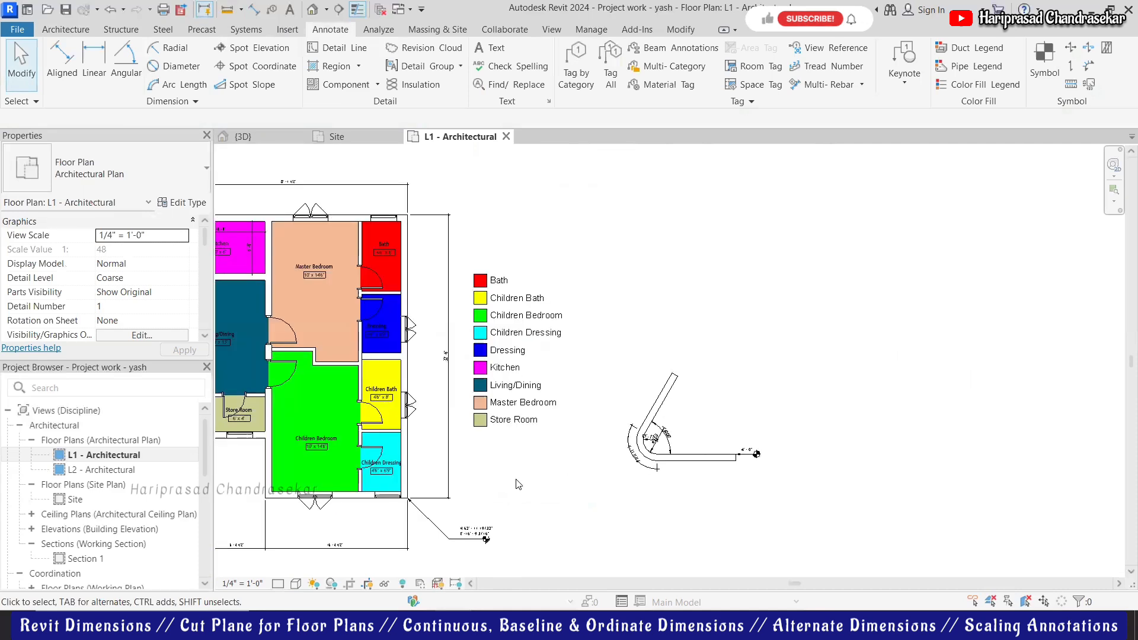
click(65, 29)
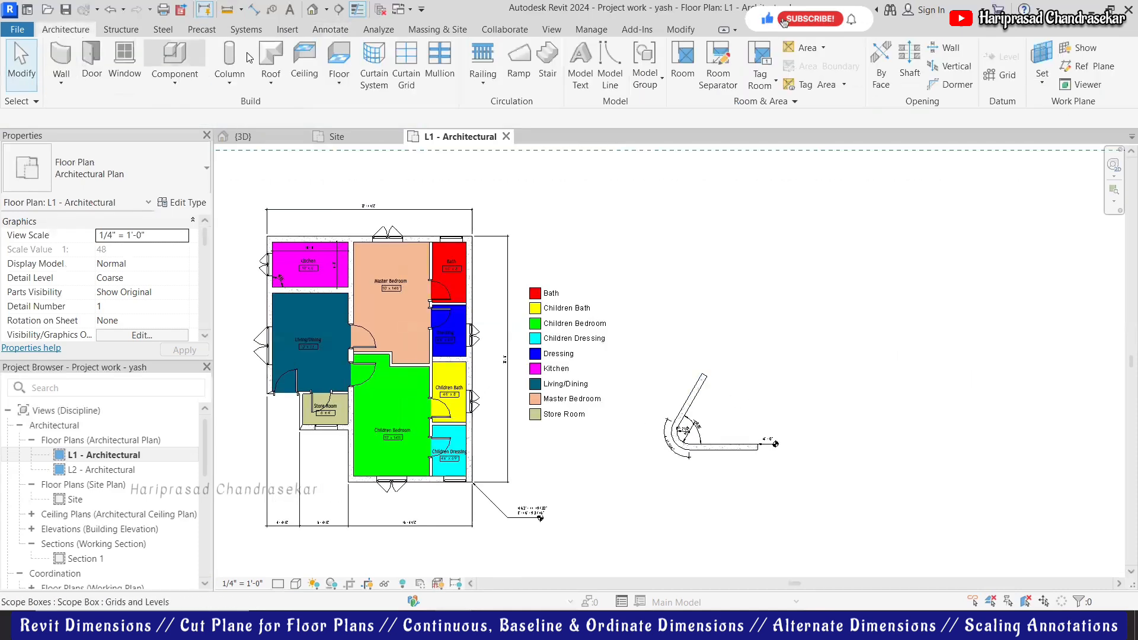
click(342, 82)
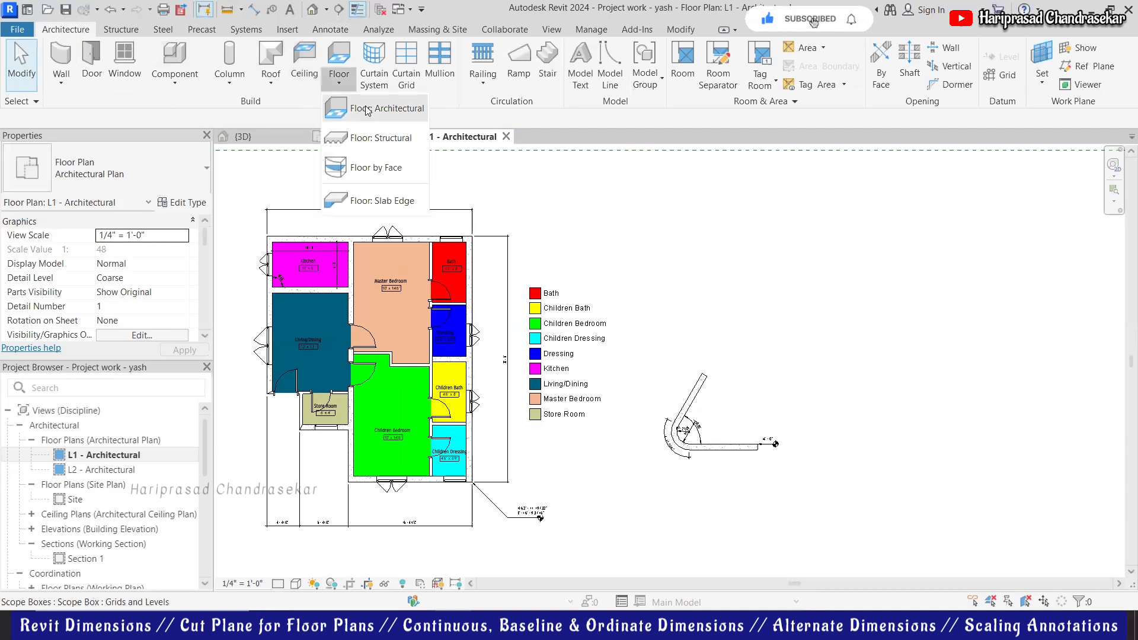
click(387, 108)
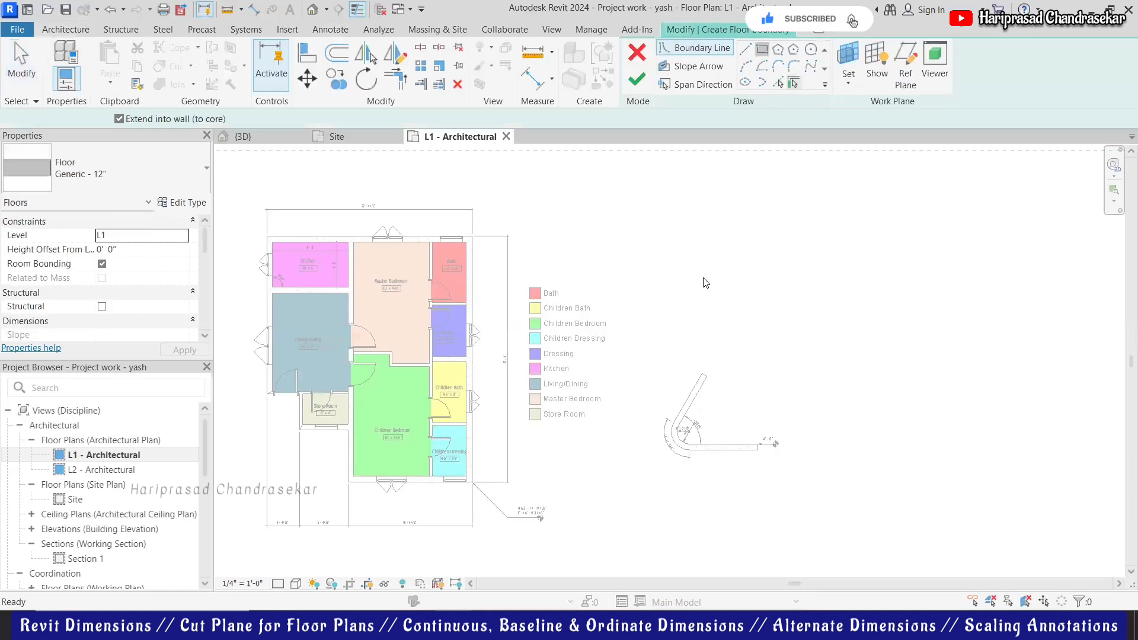
click(672, 249)
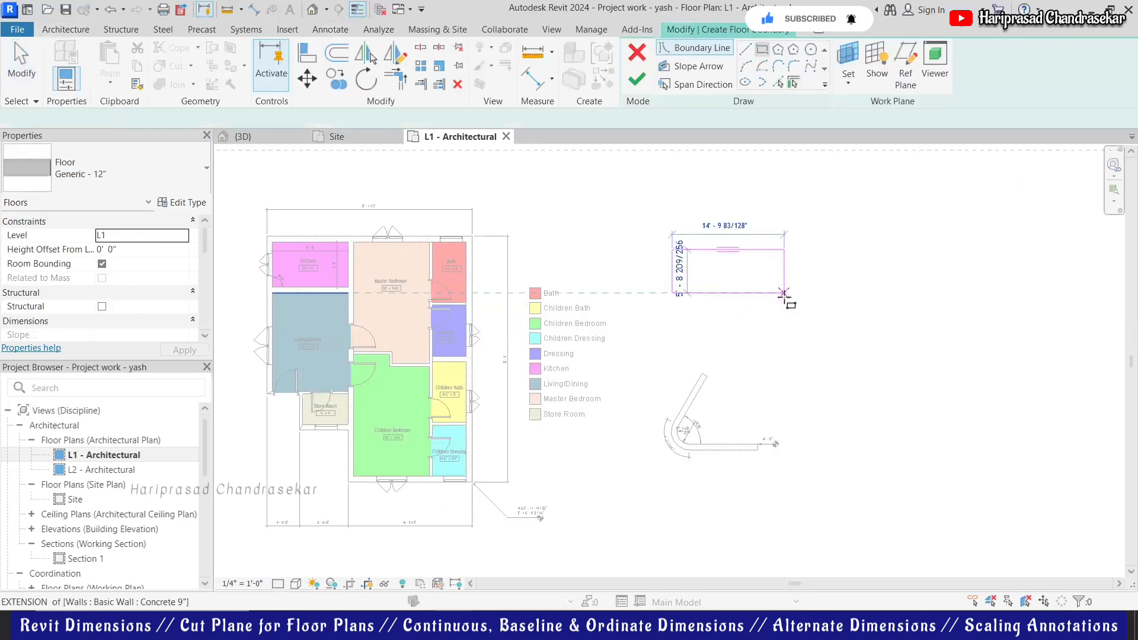
click(786, 293)
key(Escape)
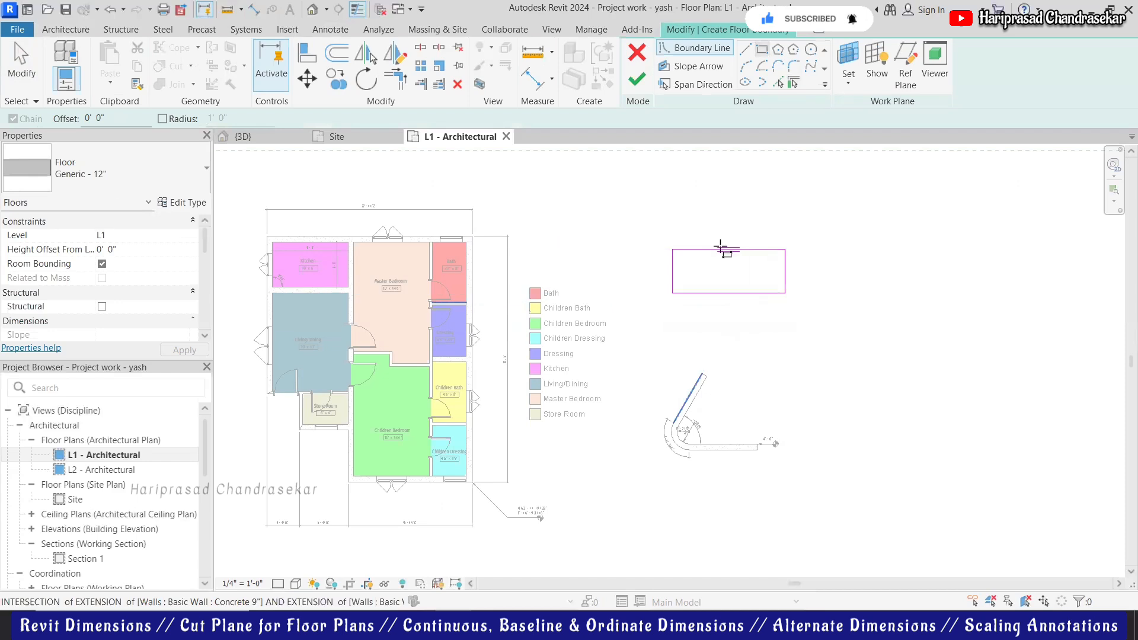
click(638, 79)
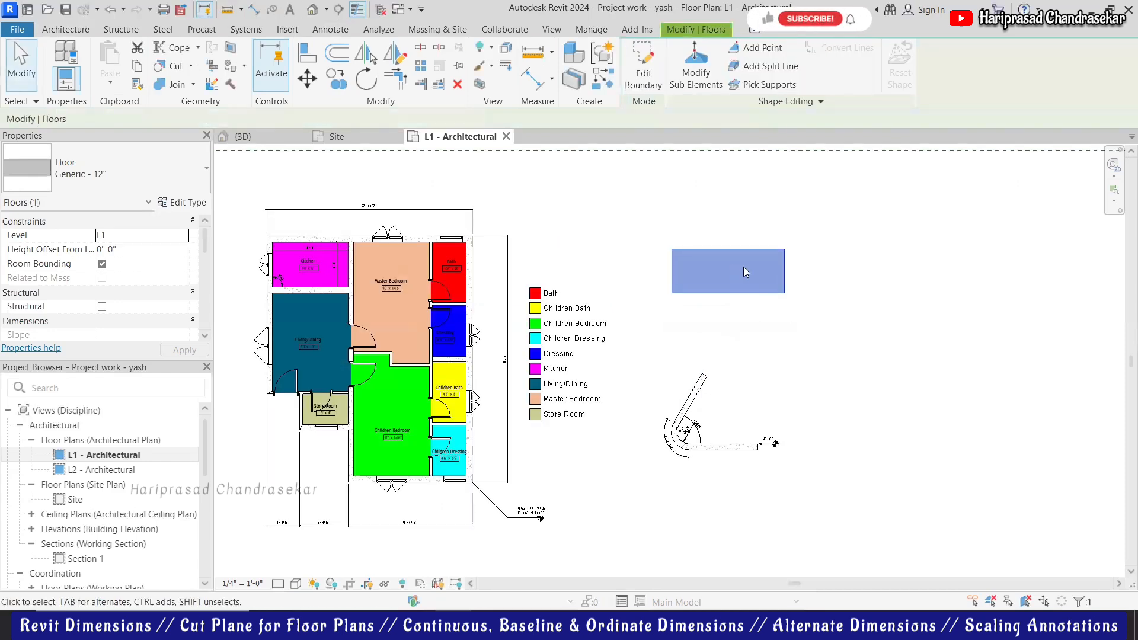
- Modify the new floor's sub-elements by setting the elevation of its left short edge to 2 feet
scroll(758, 308, up, 2)
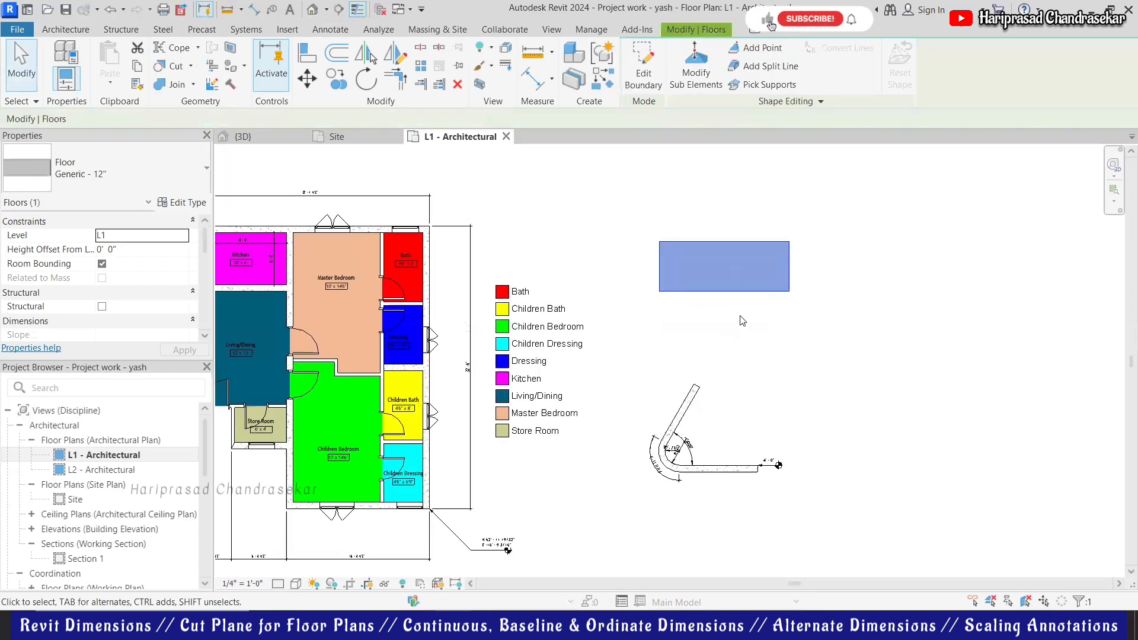
click(662, 269)
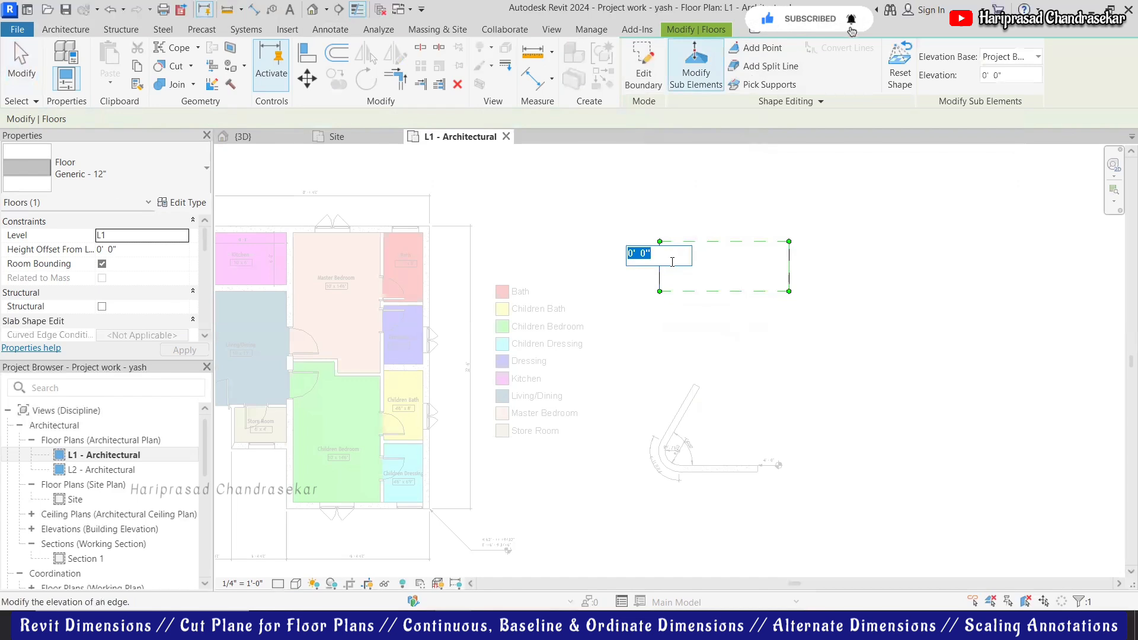
text(2)
key(Return)
click(693, 350)
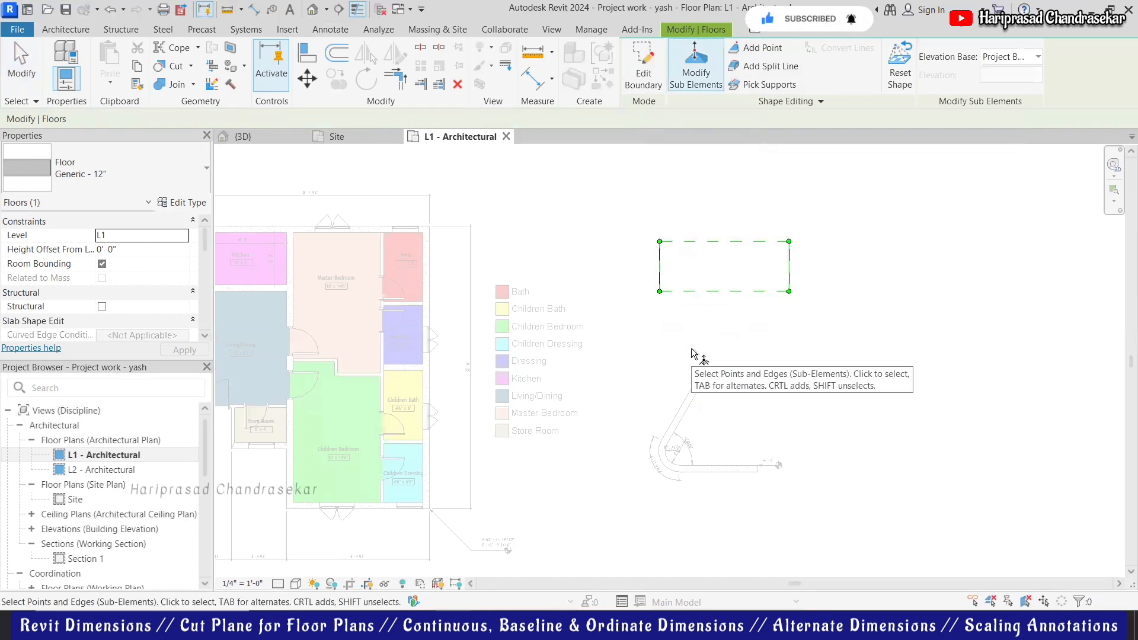
key(Escape)
key(Escape)
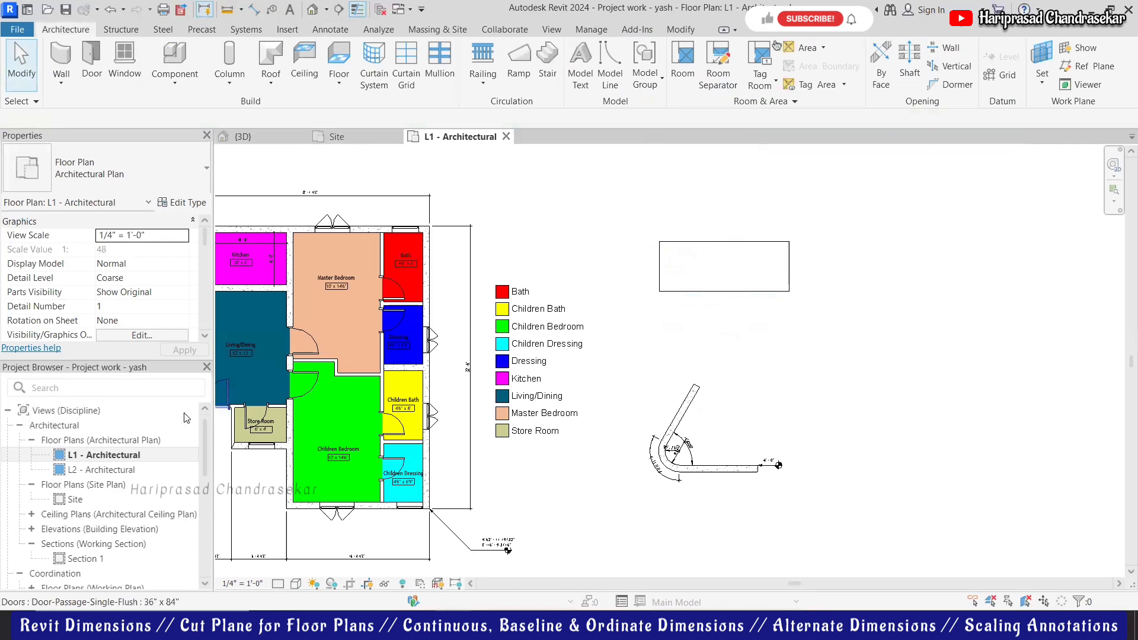
- Open the South - Architectural building elevation to view the sloped floor beside the concrete walls
scroll(113, 513, down, 6)
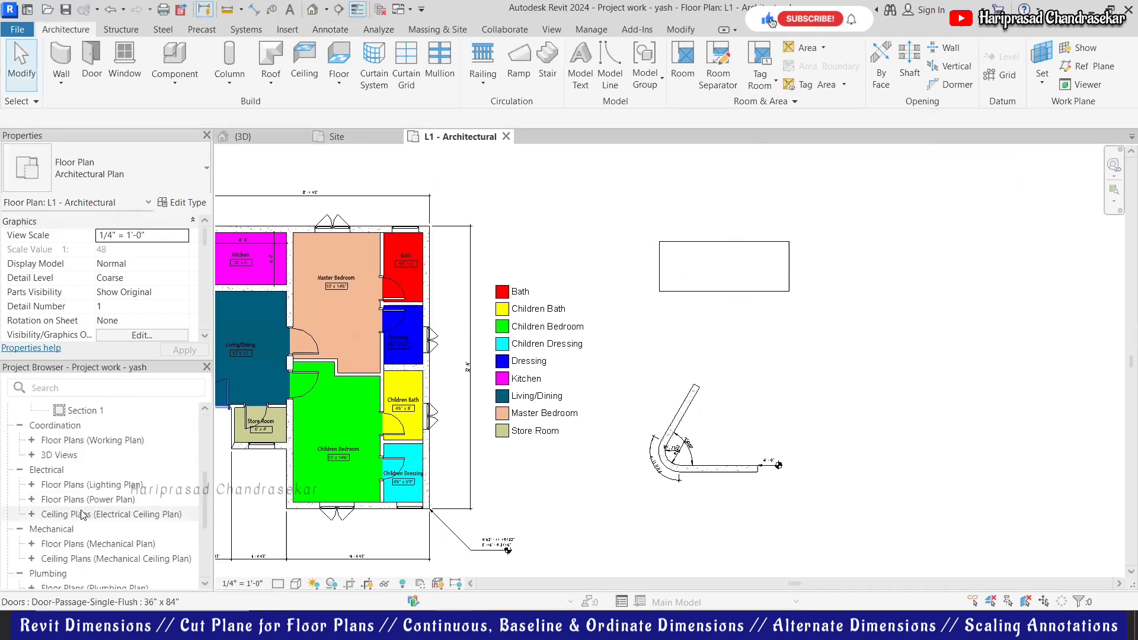
scroll(53, 526, up, 6)
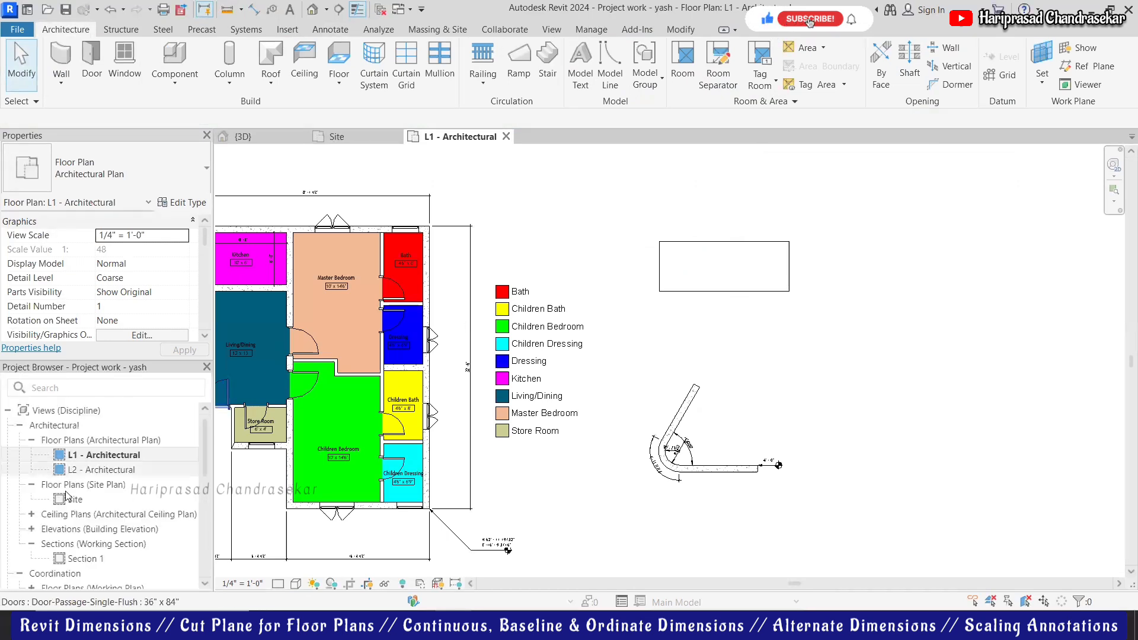
scroll(36, 530, down, 2)
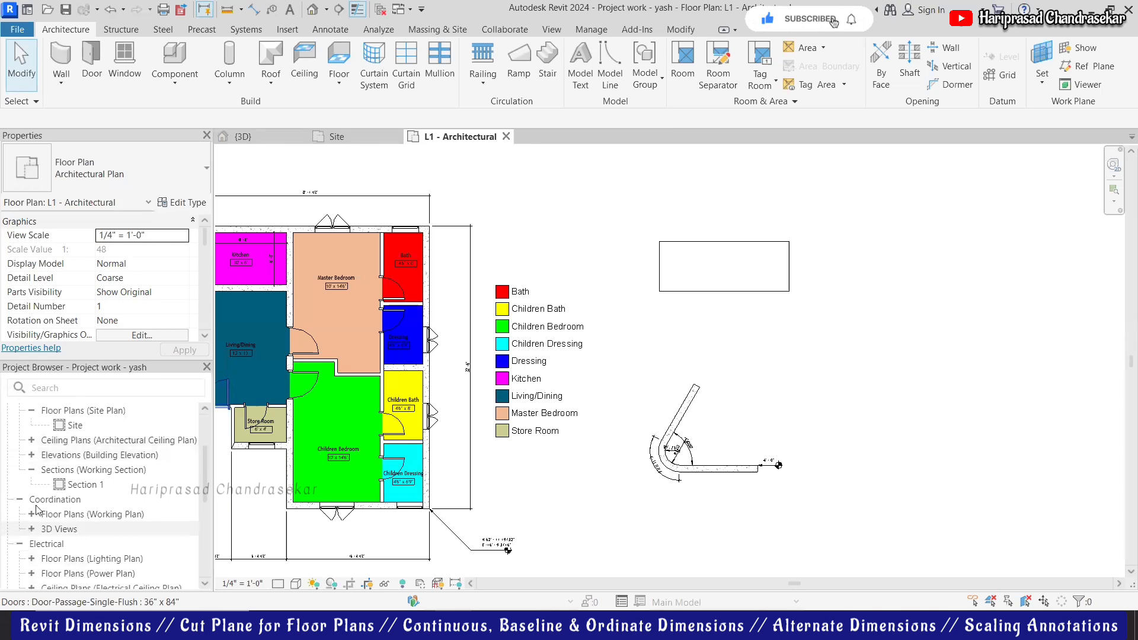
scroll(54, 509, up, 2)
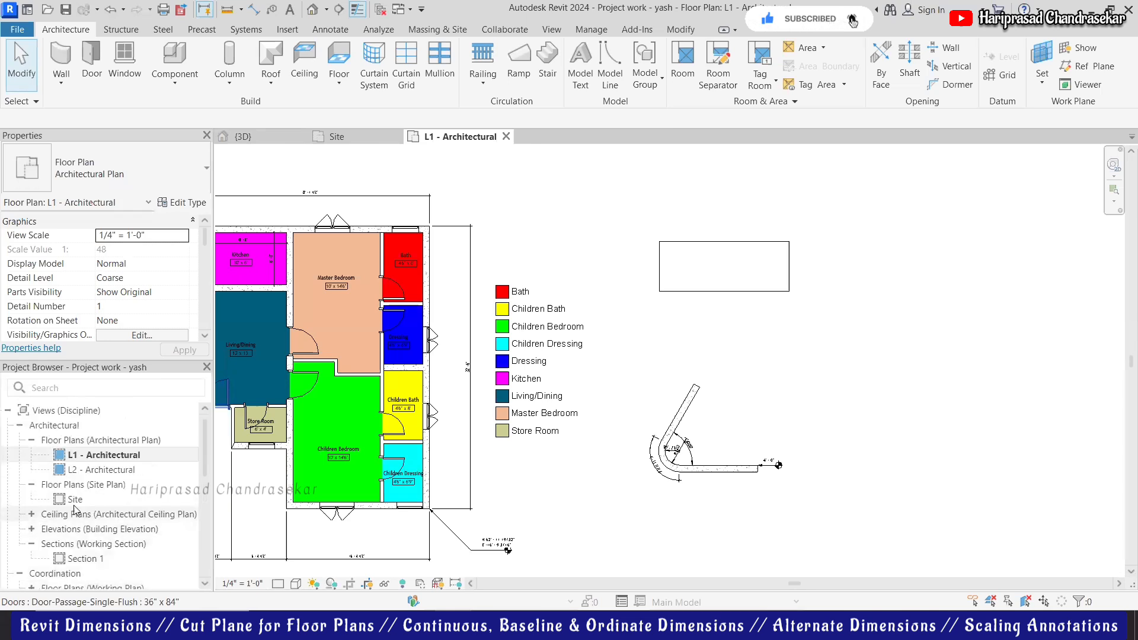
scroll(77, 511, down, 6)
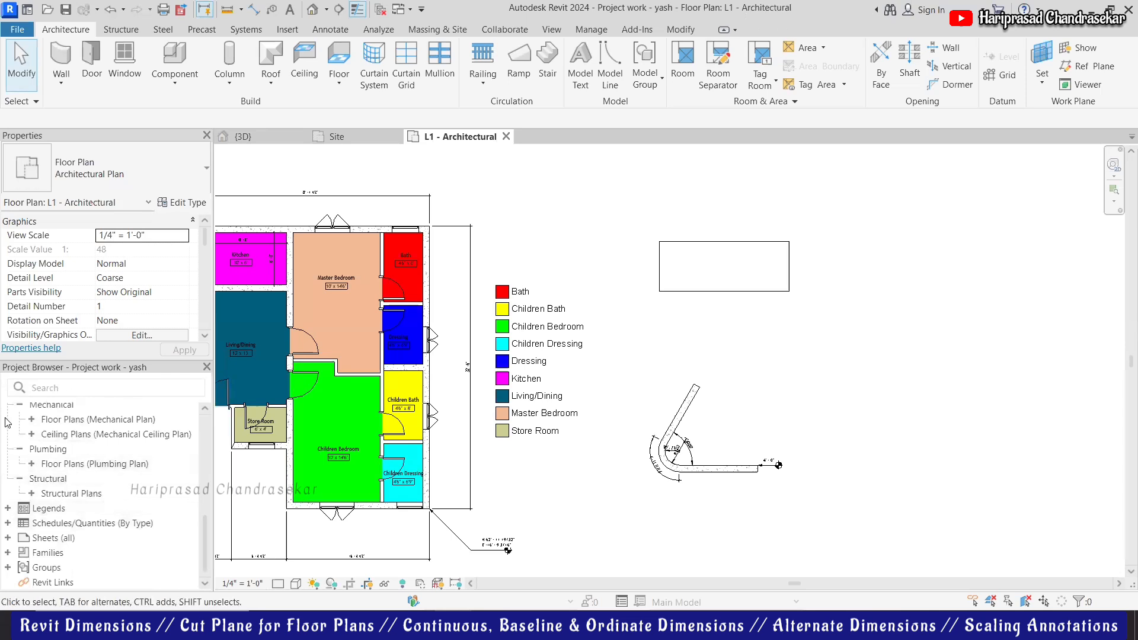
scroll(81, 480, up, 6)
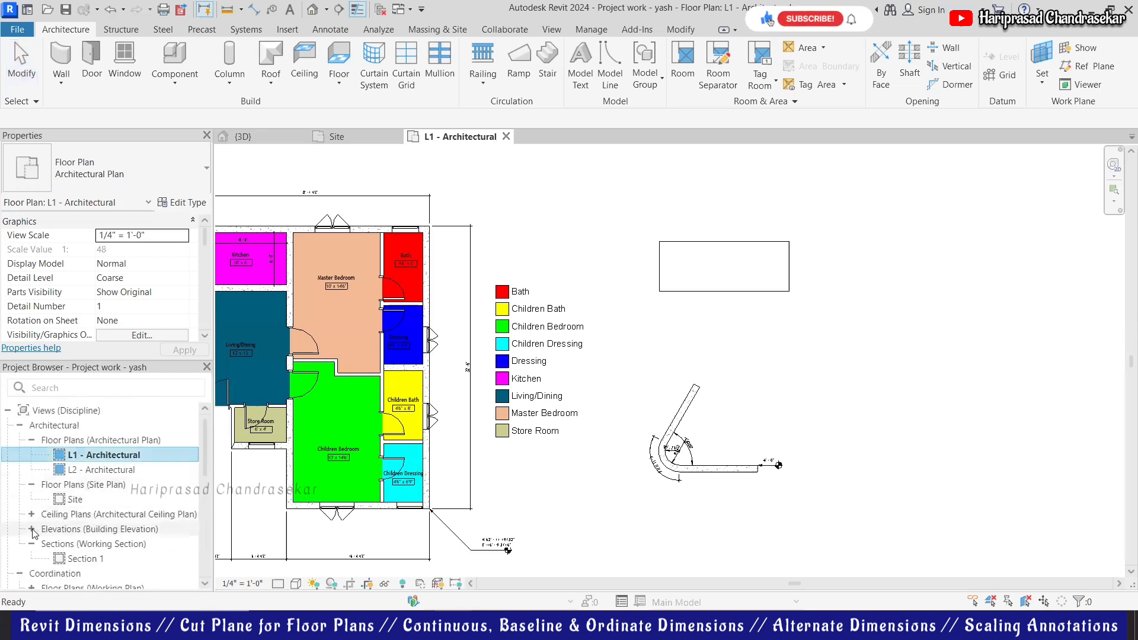
double_click(65, 529)
scroll(98, 520, down, 2)
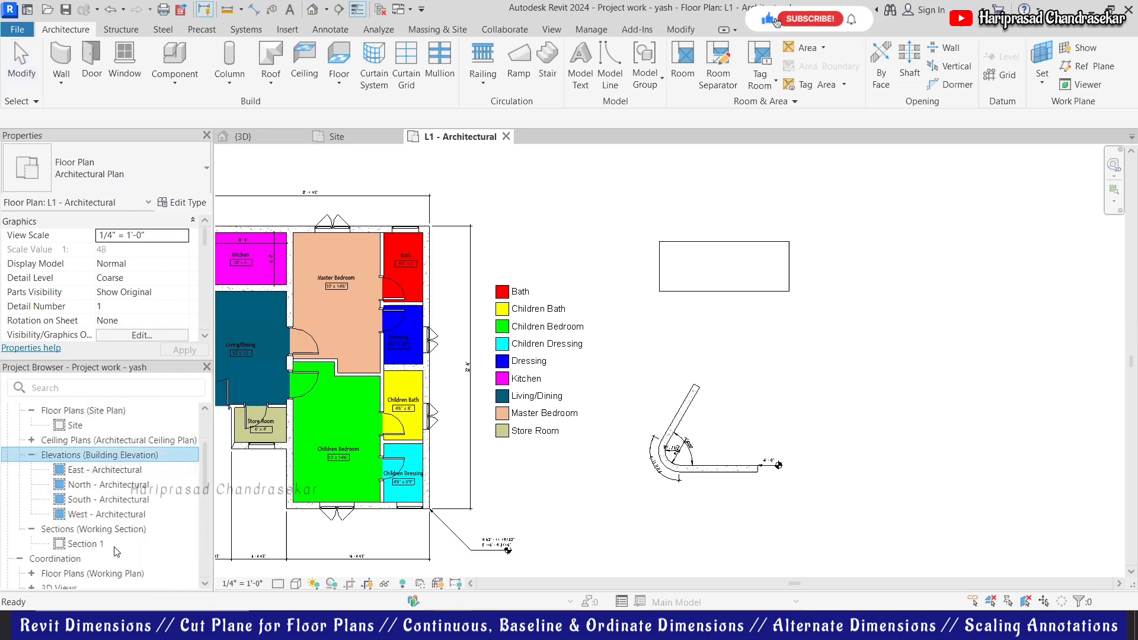
click(97, 504)
double_click(98, 503)
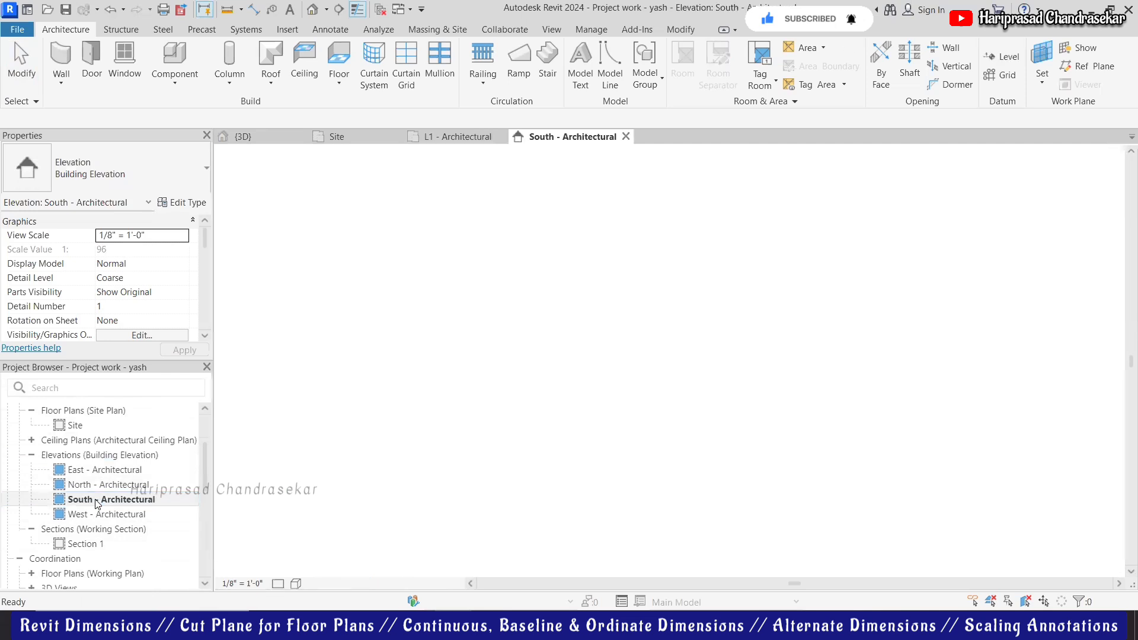
scroll(572, 501, up, 2)
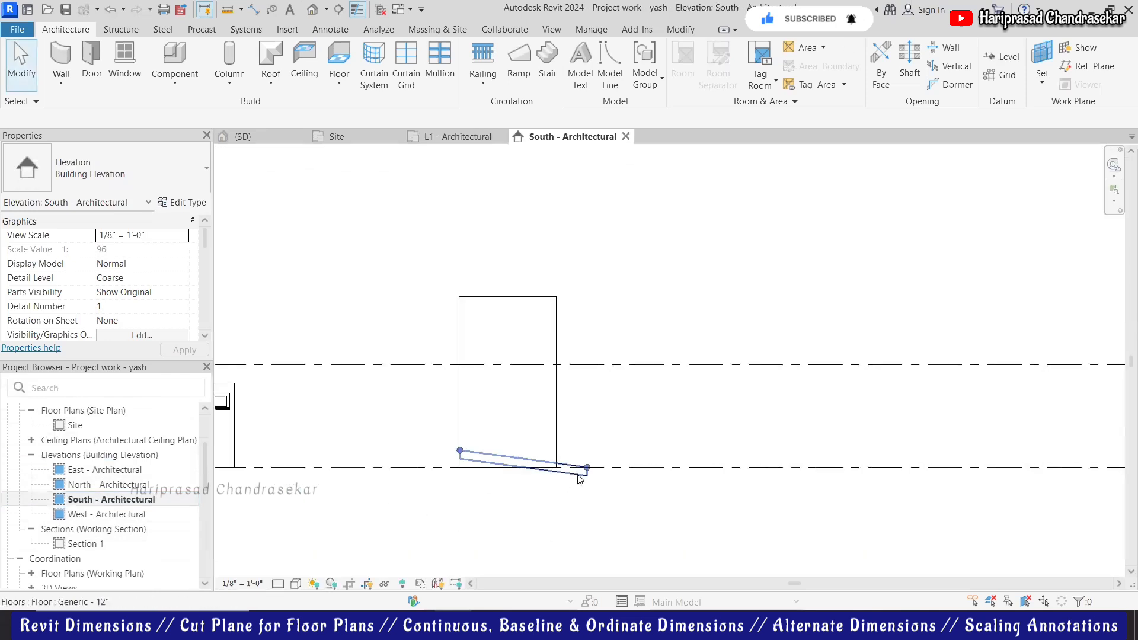
- Try moving the sloped floor sideways, clear of the concrete wall, in the south elevation and undo the move
click(585, 480)
click(457, 493)
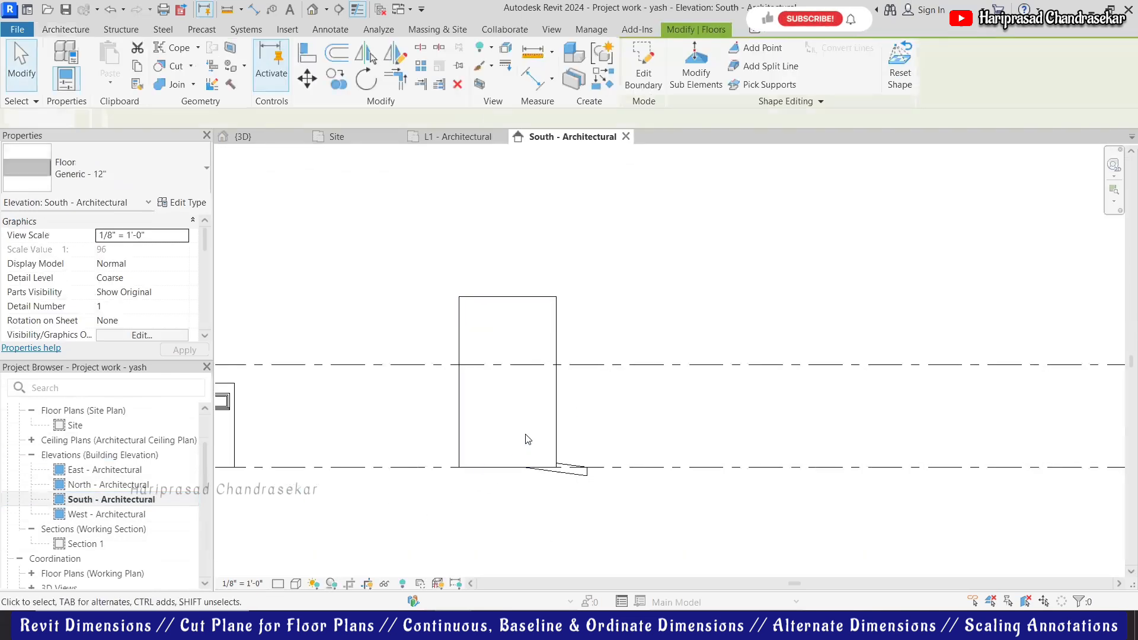
click(560, 420)
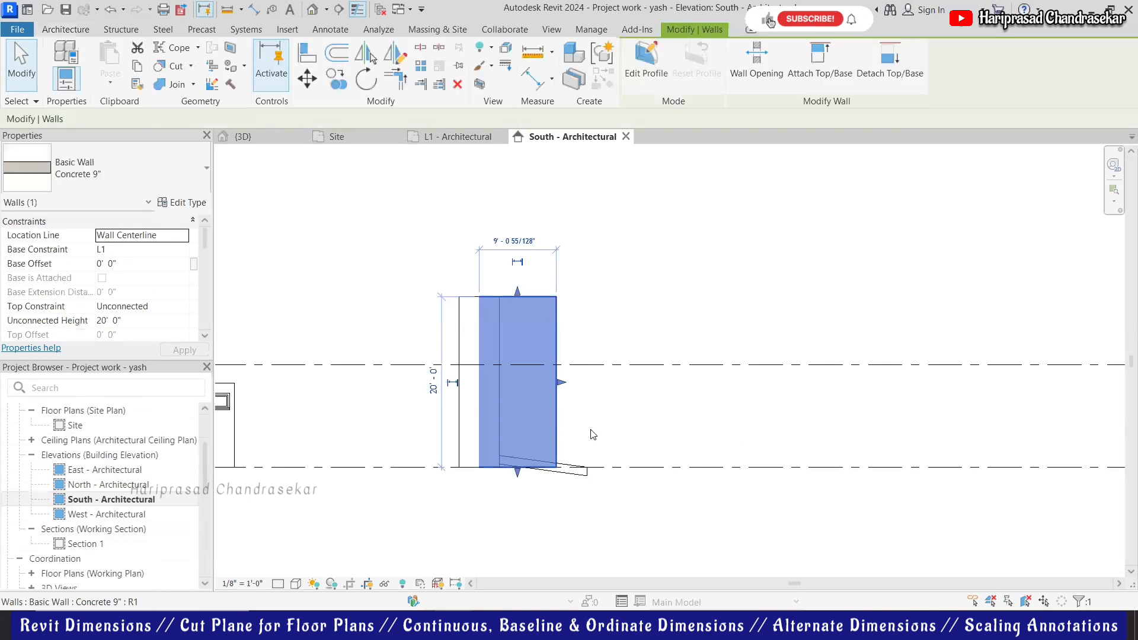
click(584, 472)
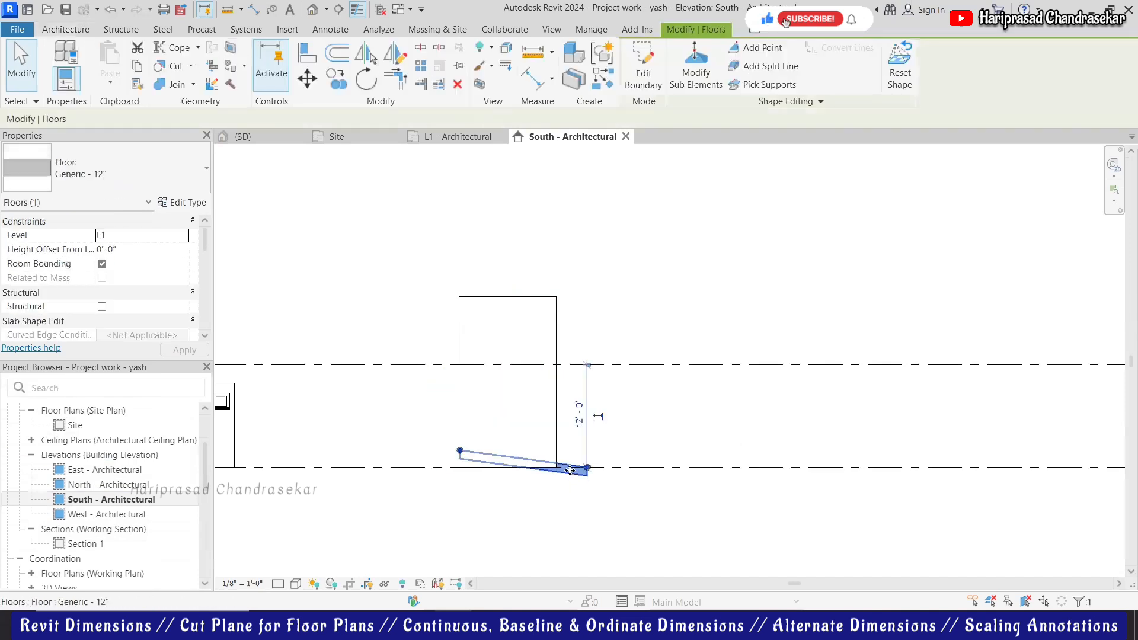
drag(681, 472, 739, 480)
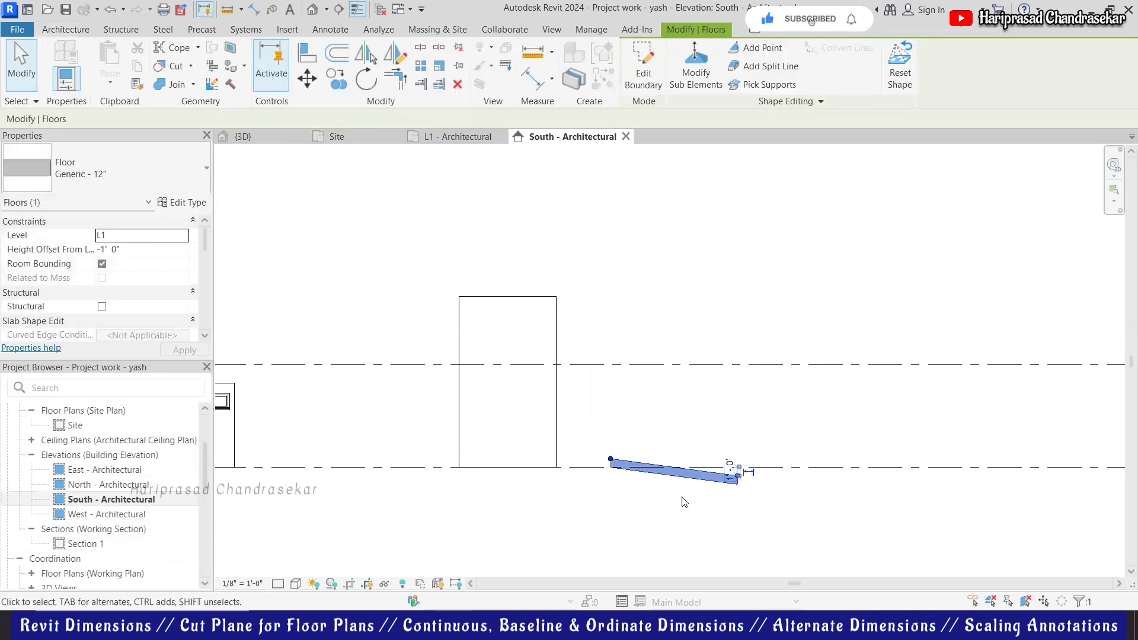
key(ctrl+z)
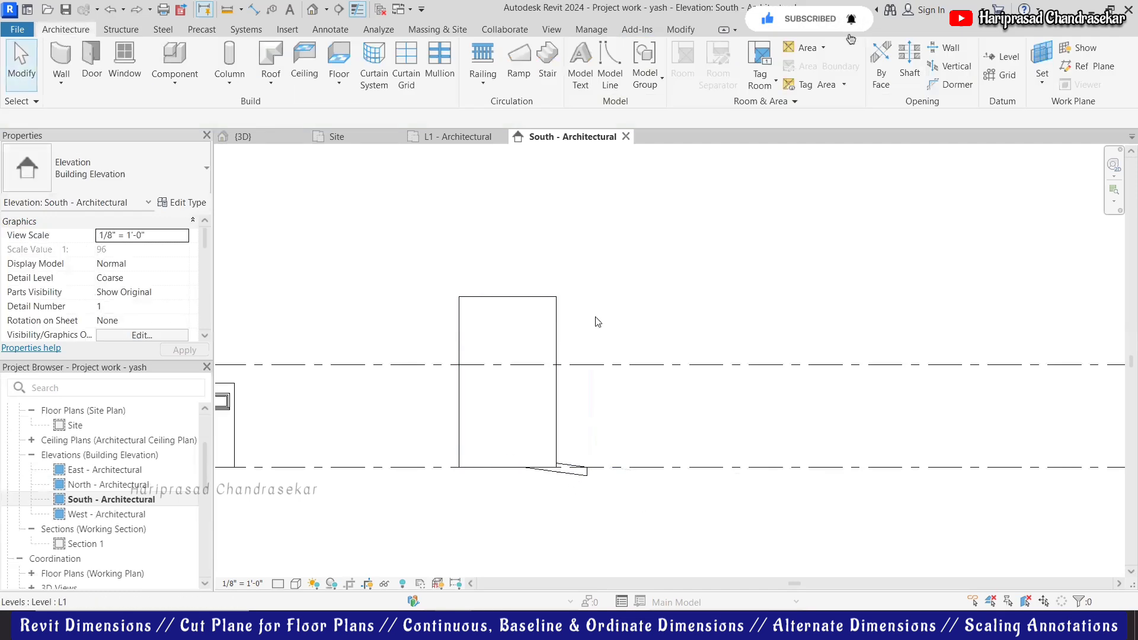
- Place a spot slope annotation on the sloped floor's top face in the 3D view
click(275, 142)
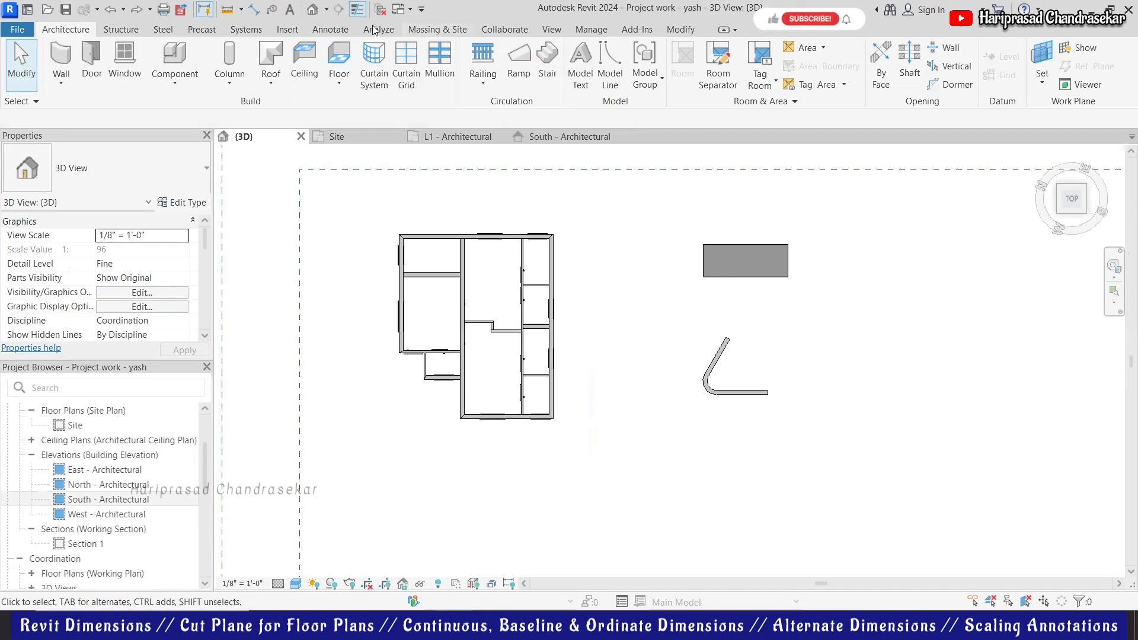
click(329, 29)
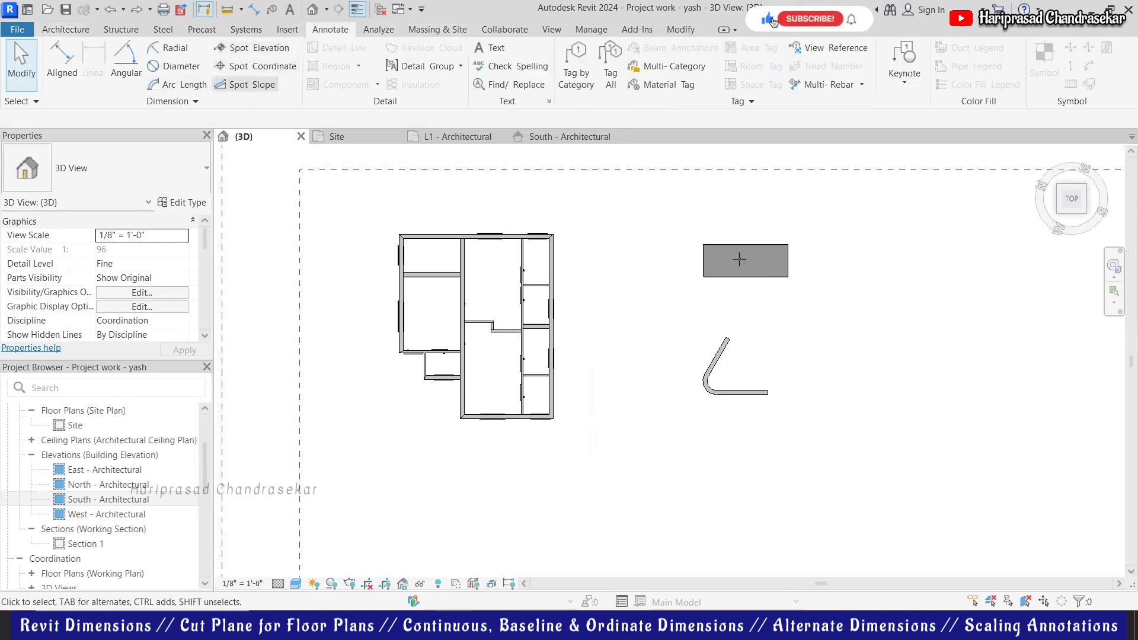
scroll(739, 259, up, 3)
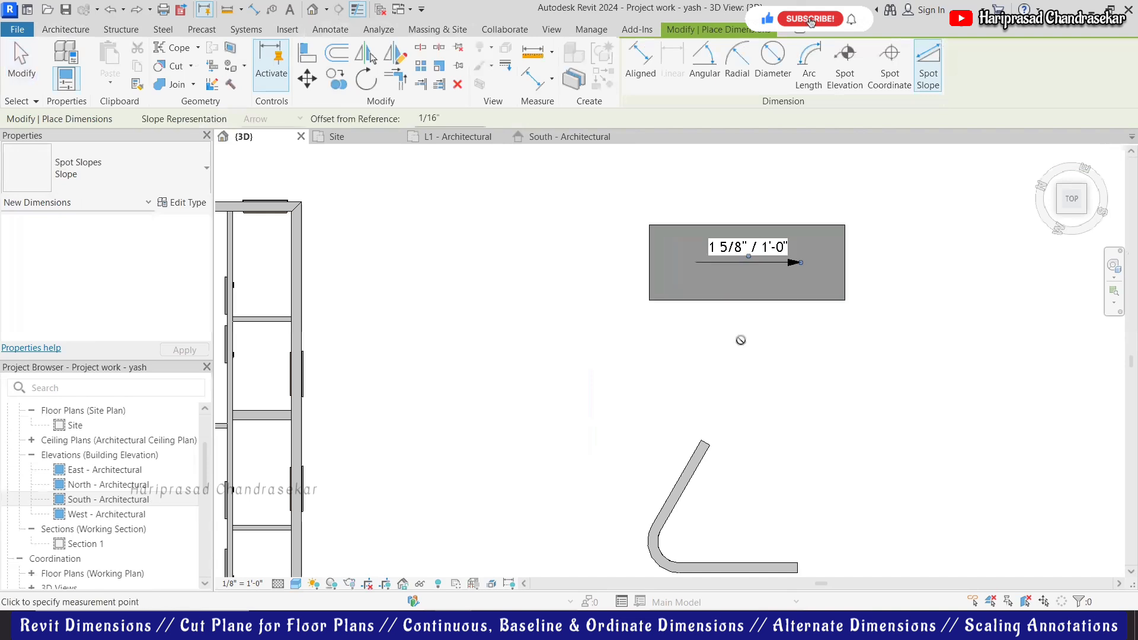
key(Escape)
key(Escape)
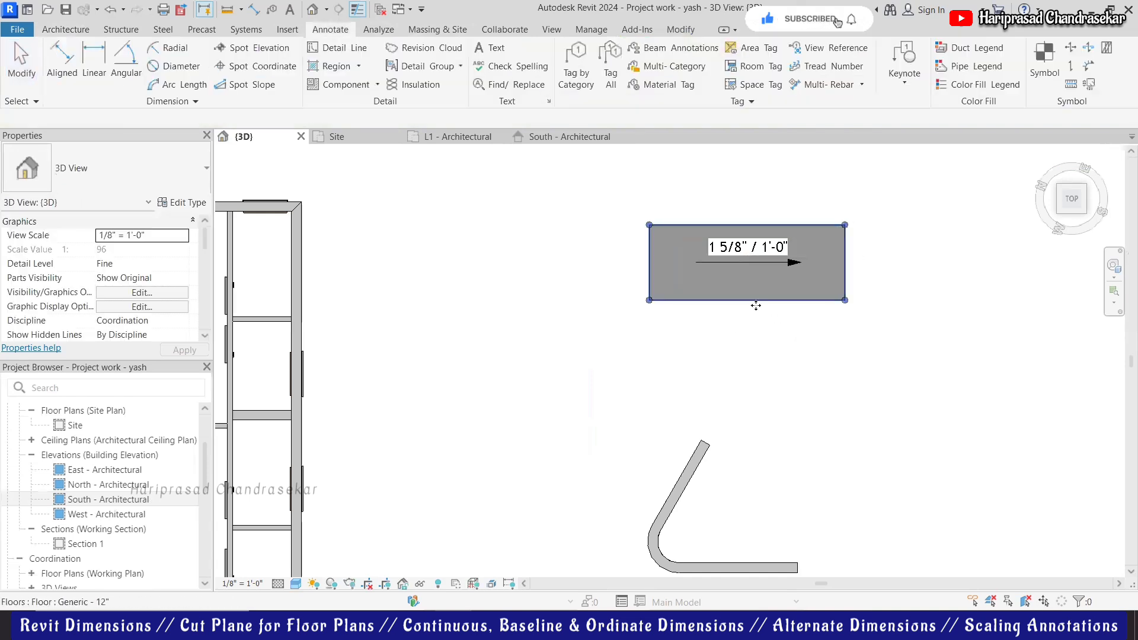
- Set the elevation of the sloped floor's raised left edge to 2.5' by modifying its sub-elements
click(756, 305)
scroll(668, 404, down, 1)
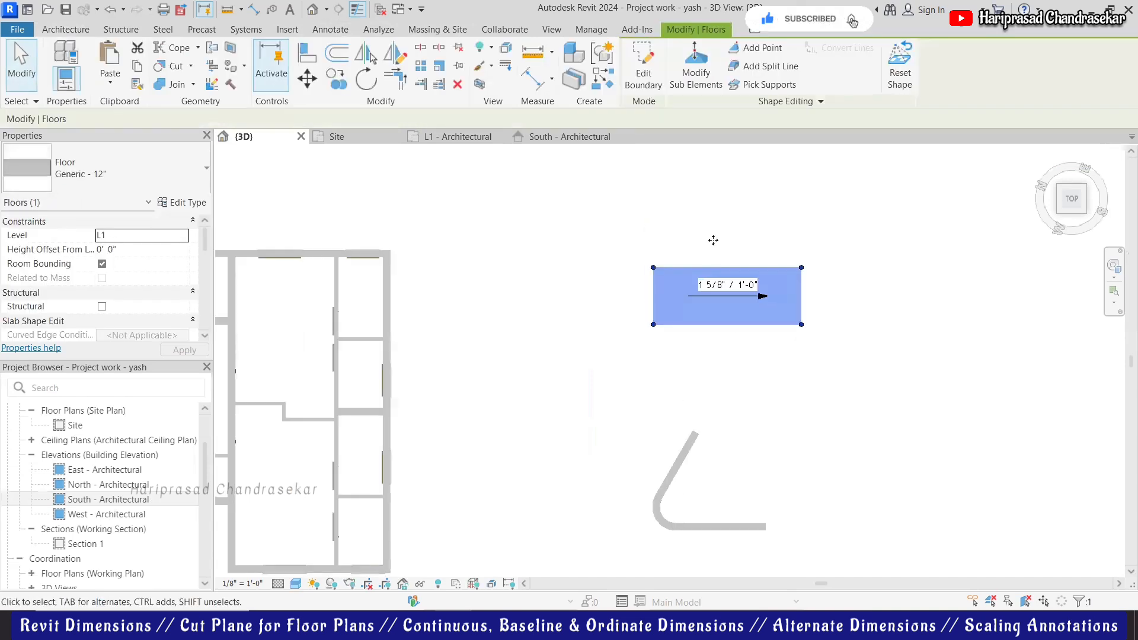
click(707, 74)
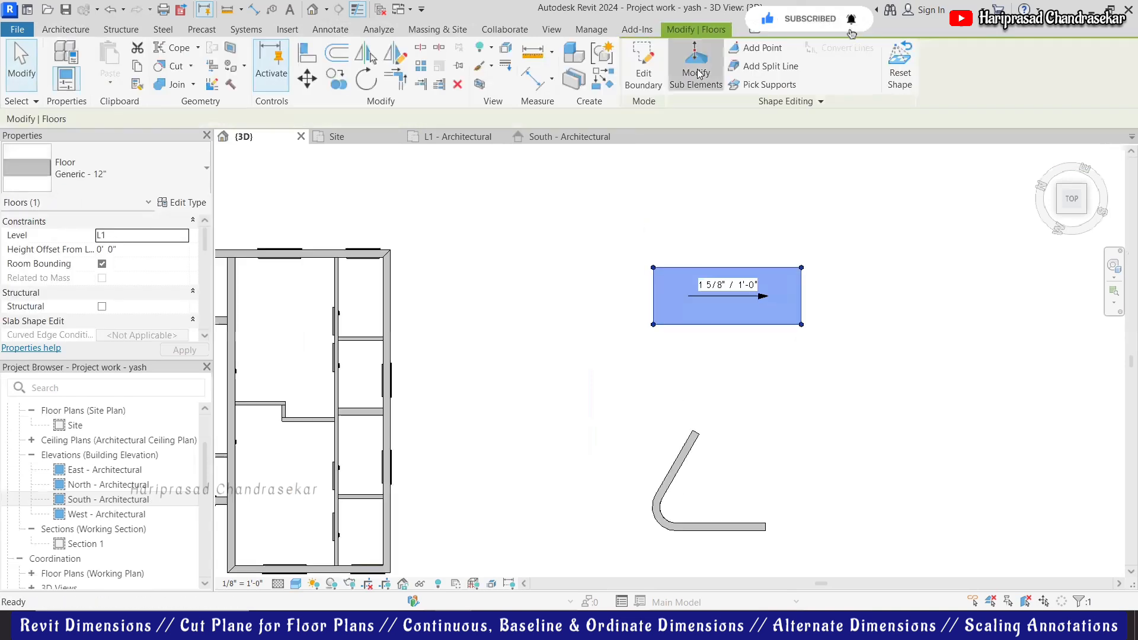
click(655, 303)
text(2.5)
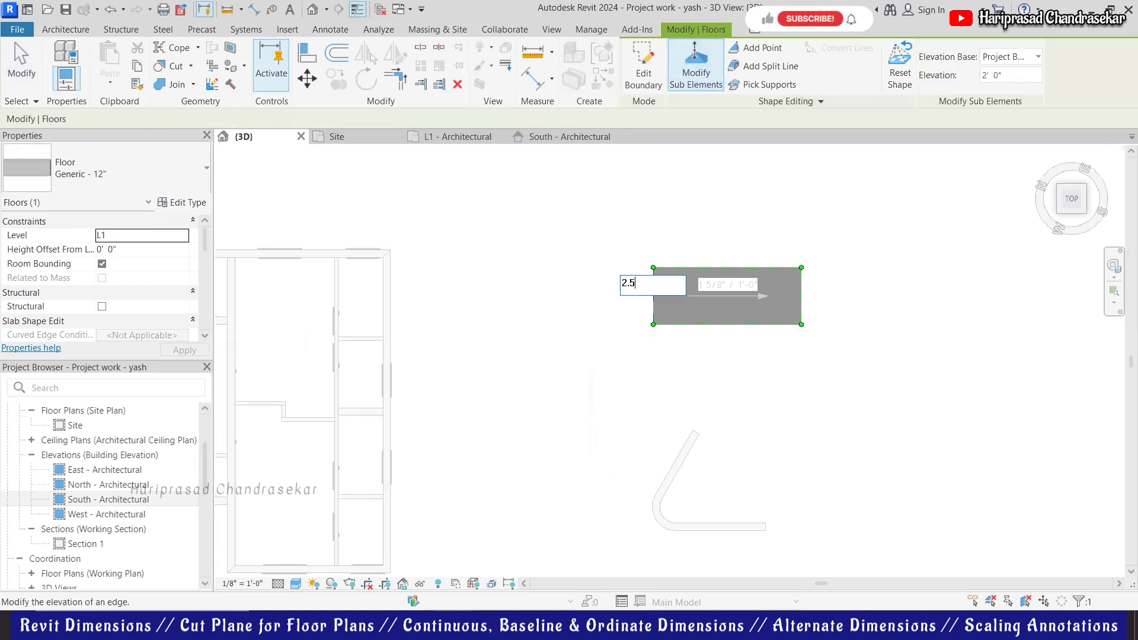
text(')
key(Return)
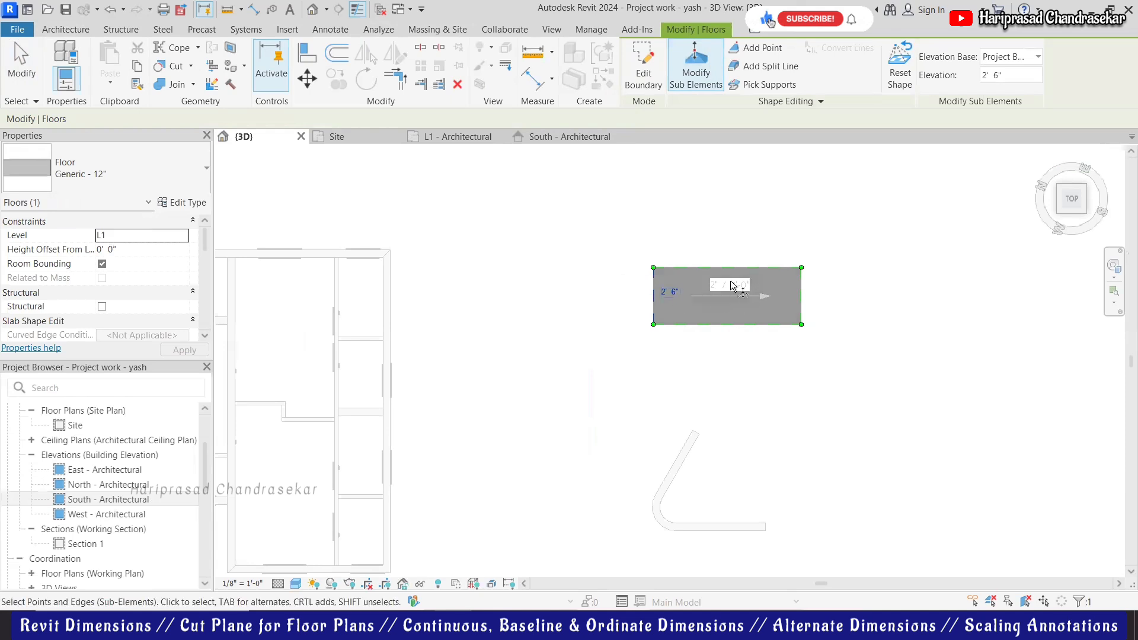
scroll(723, 290, up, 4)
key(Escape)
key(Escape)
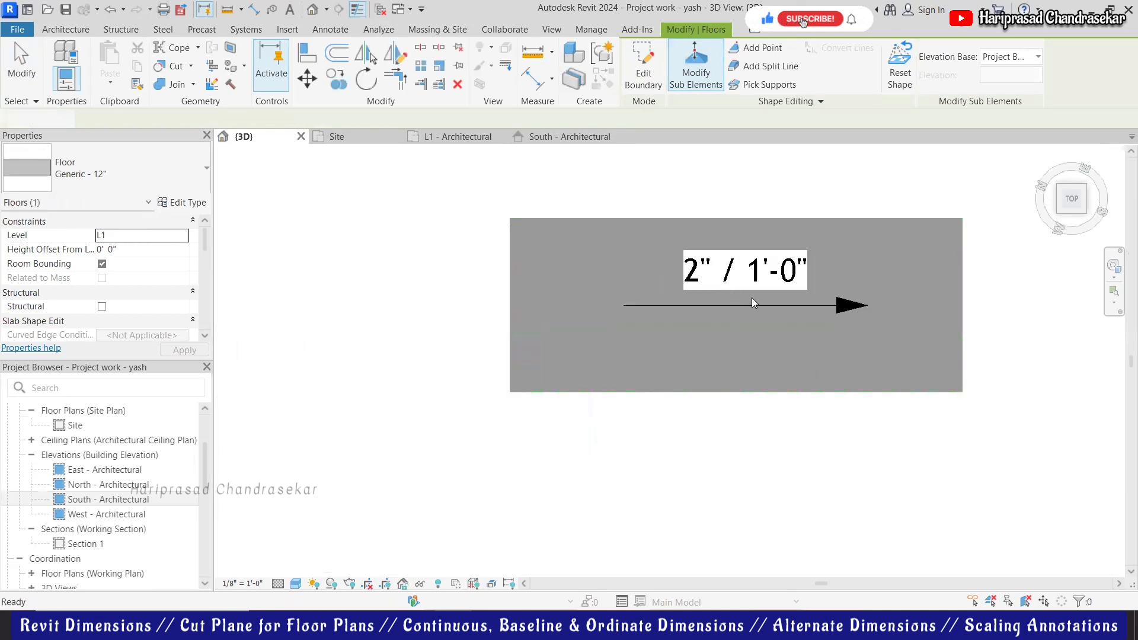
scroll(637, 398, down, 3)
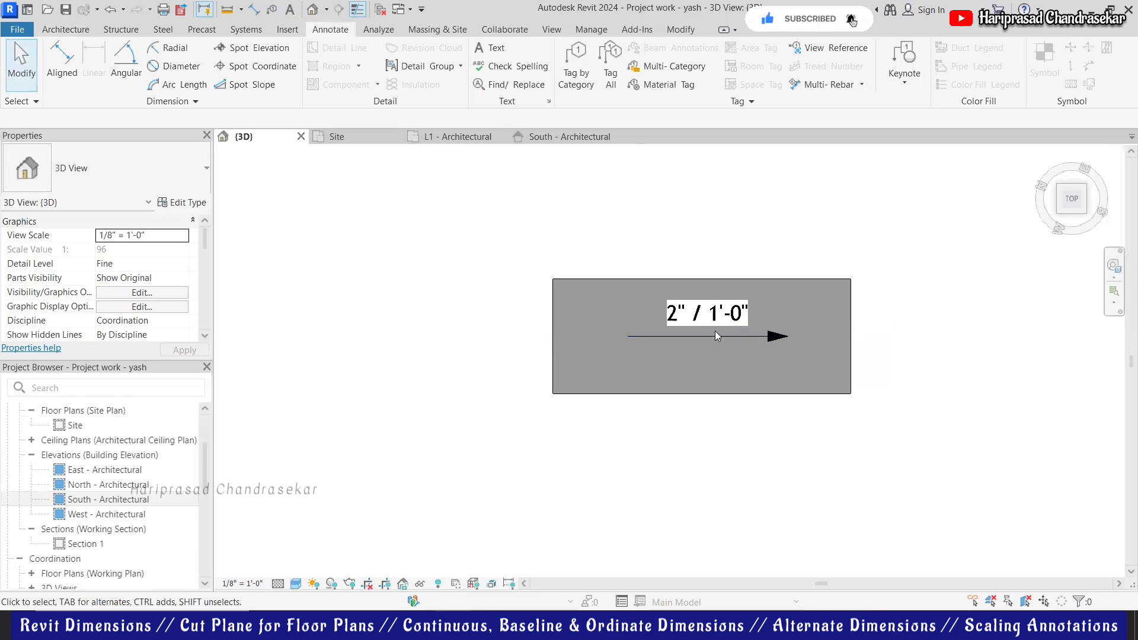
- Open the type properties of the spot slope annotation and review its graphics, text and units parameters
click(747, 338)
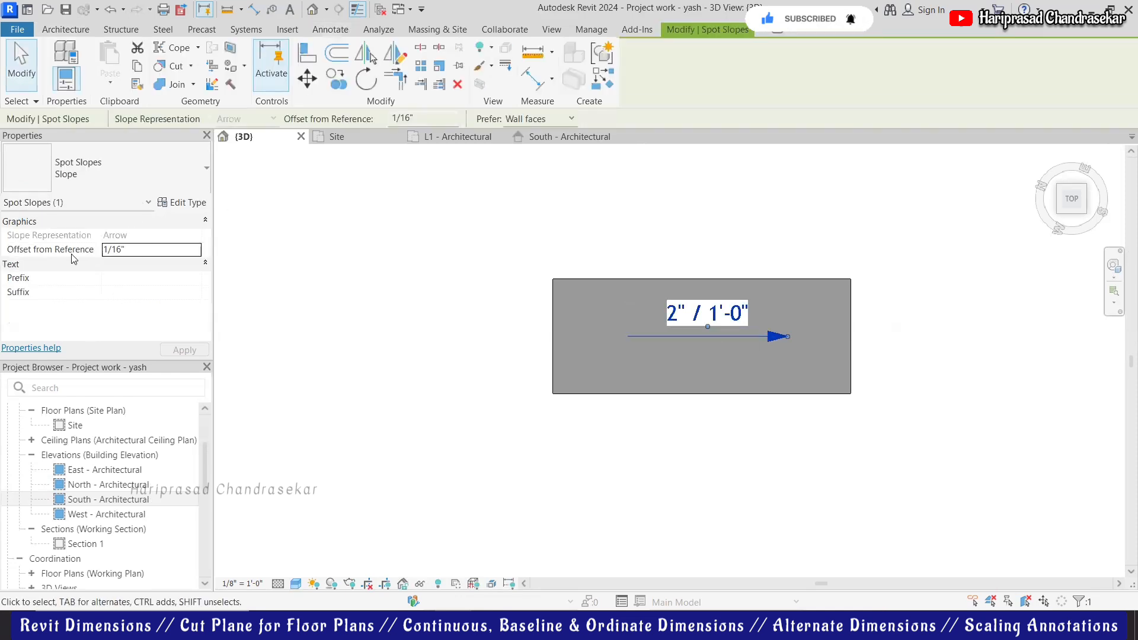
click(188, 203)
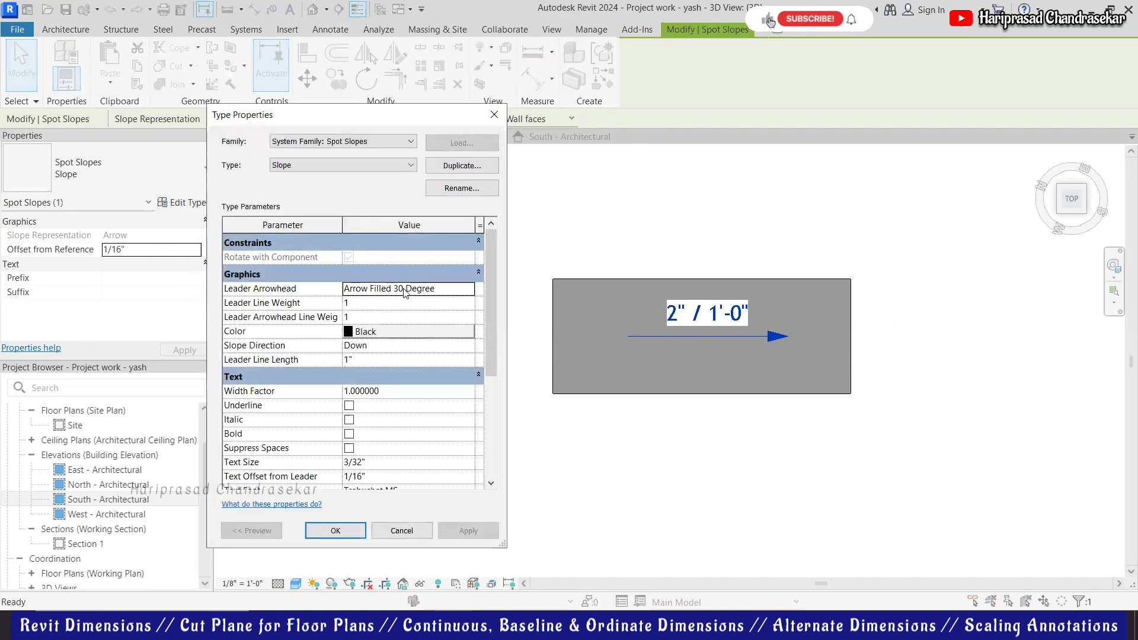
scroll(396, 448, down, 1)
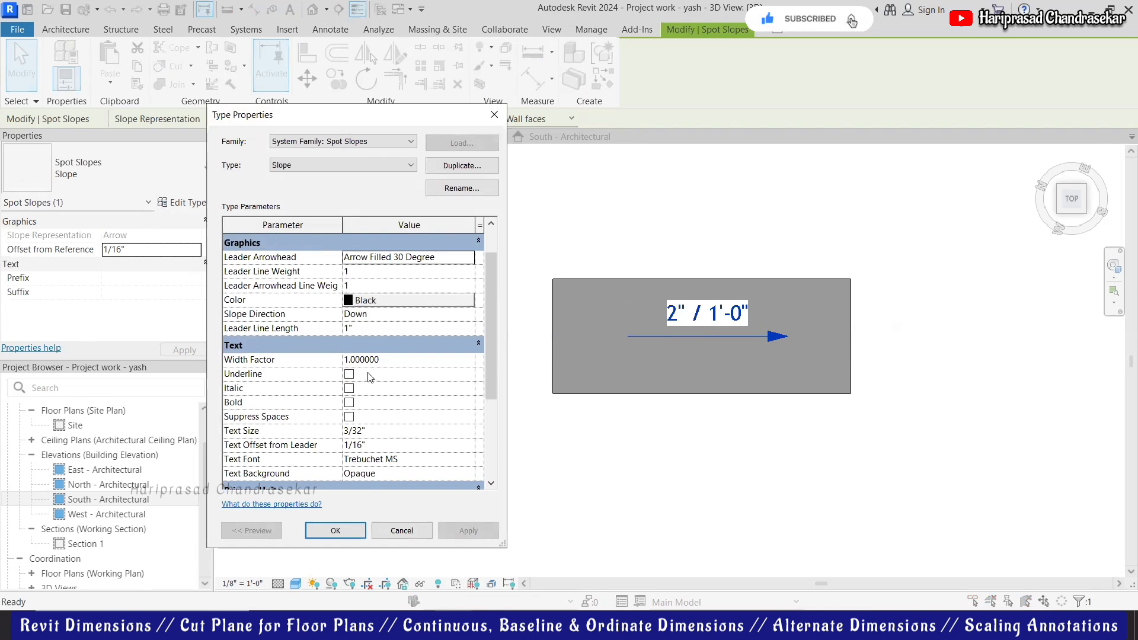
scroll(386, 386, down, 3)
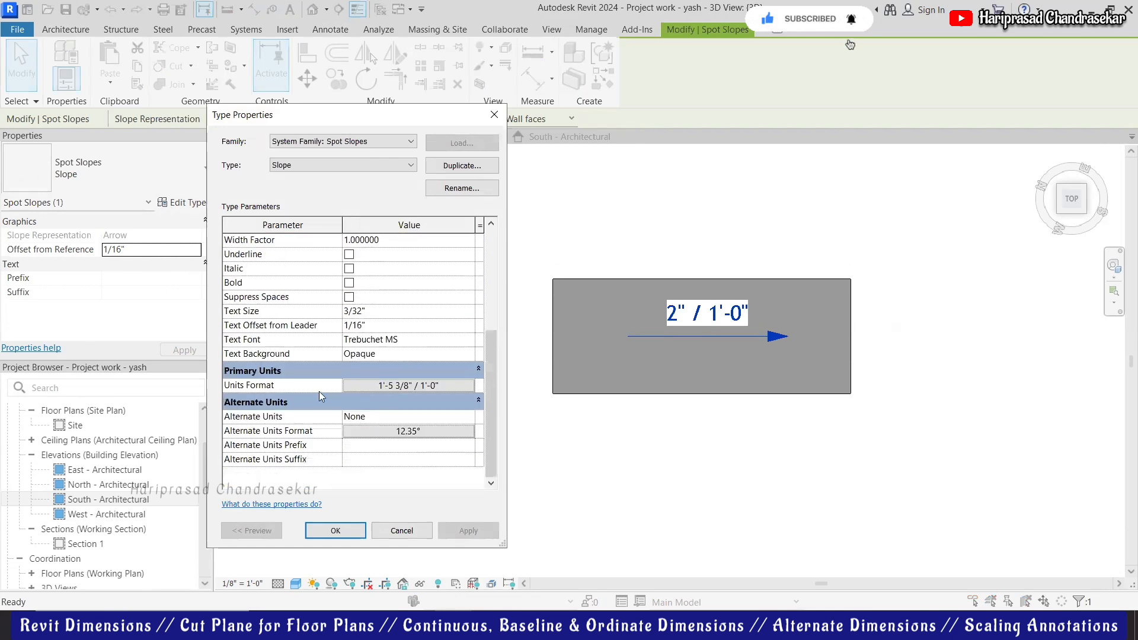
- Set the spot slope type's primary units format to 1 : Ratio and apply it
click(442, 387)
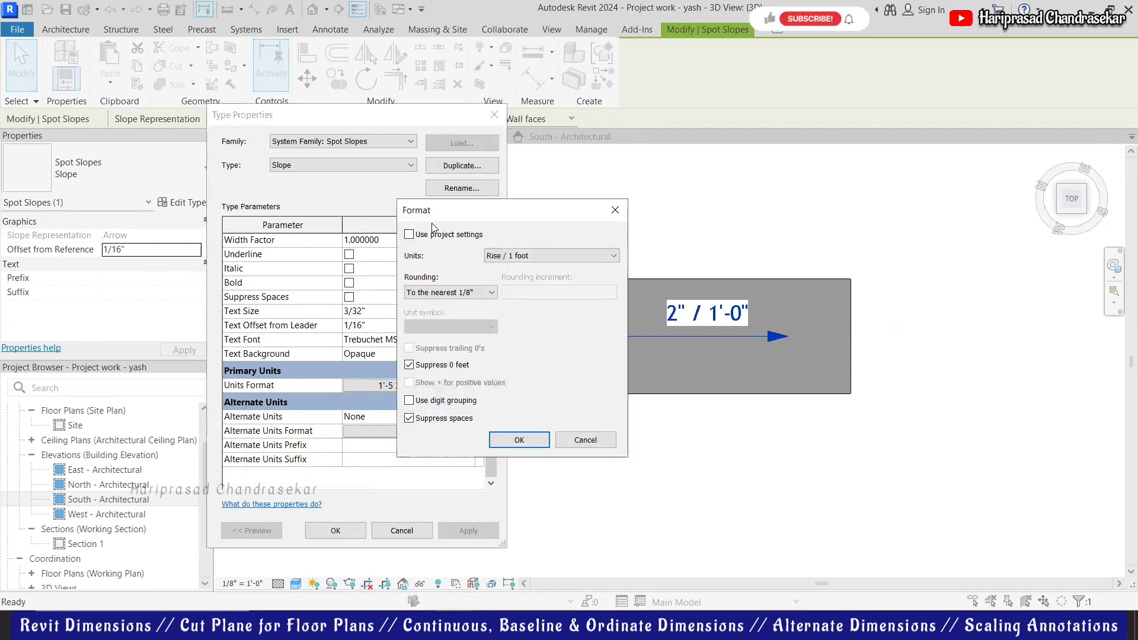
click(403, 272)
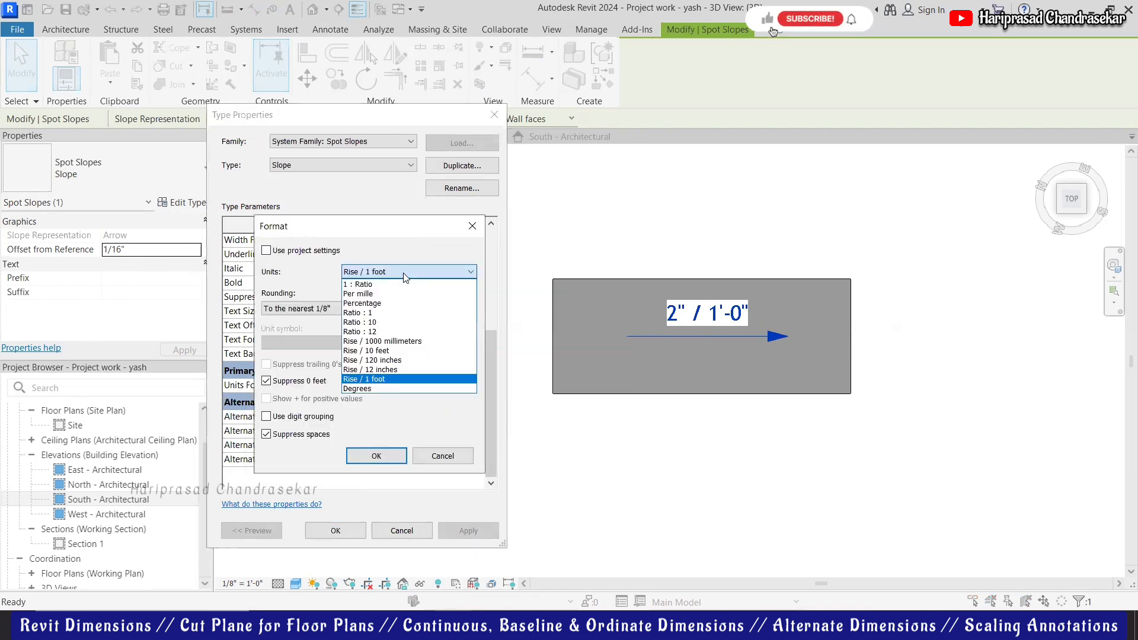
click(364, 285)
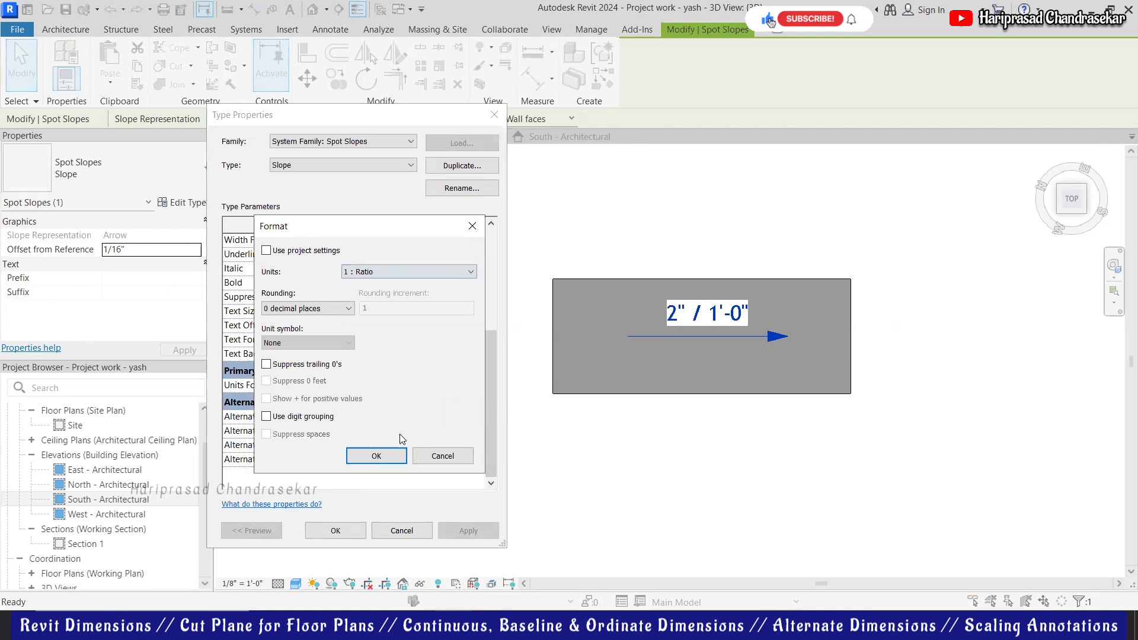
click(377, 457)
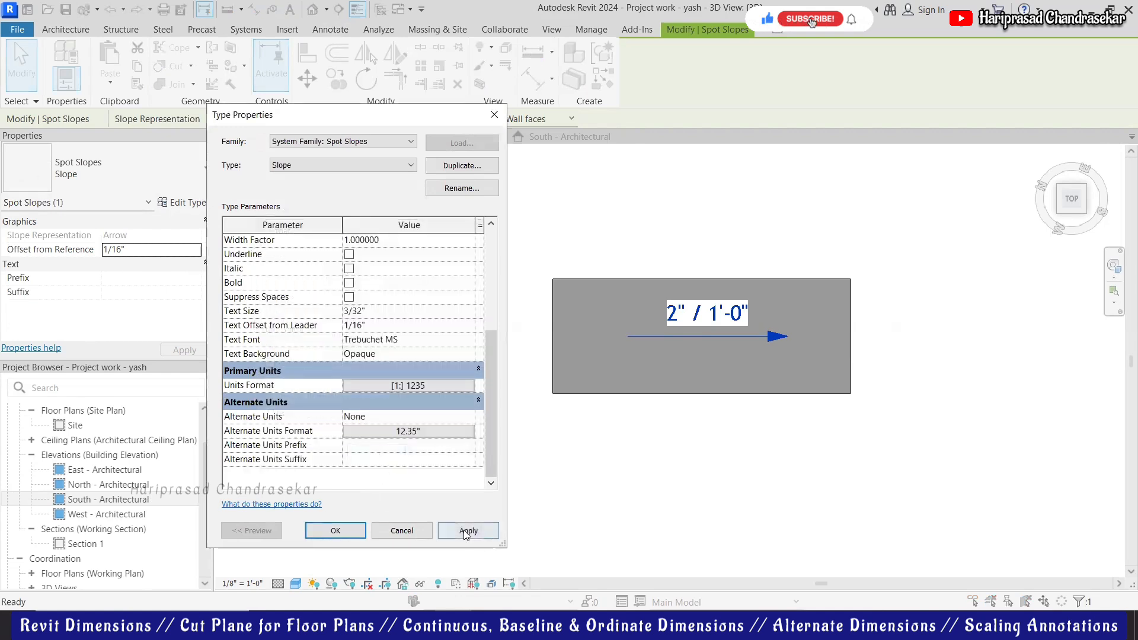
click(463, 530)
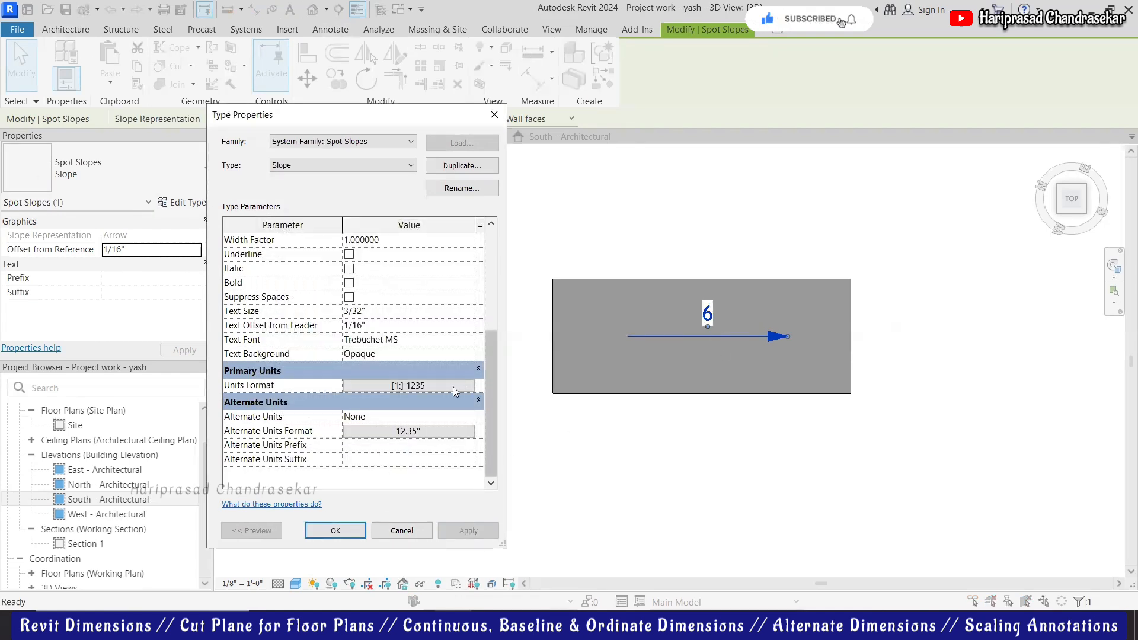
click(436, 385)
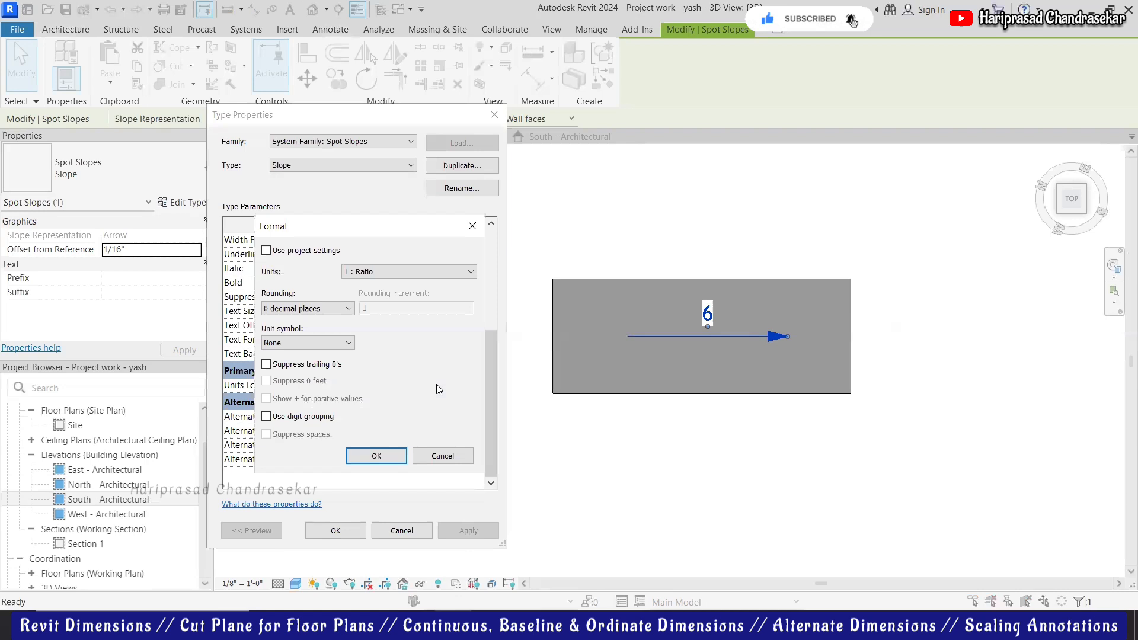
click(383, 271)
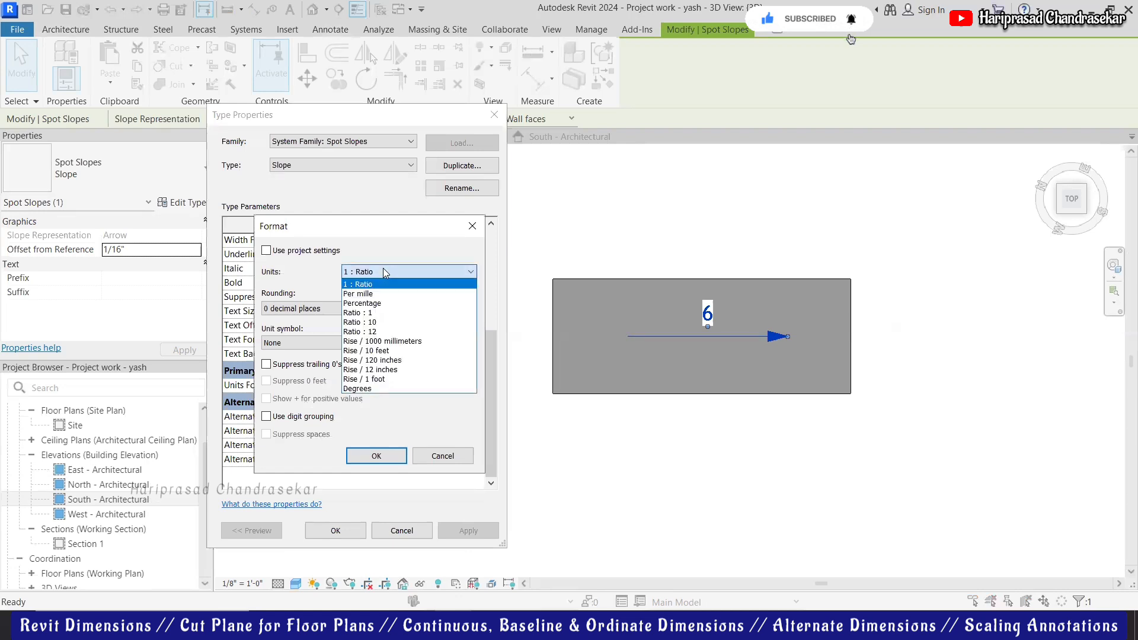
click(371, 312)
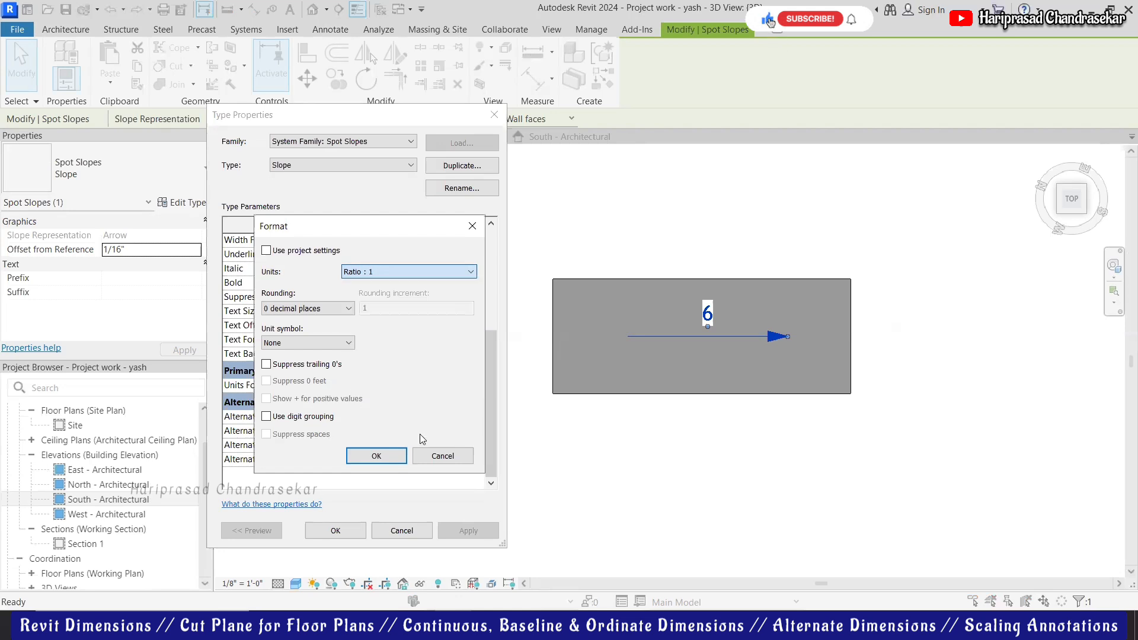
click(377, 456)
- Set the spot slope type's primary units to Ratio : 1 with the :1 unit symbol and apply the format
click(391, 386)
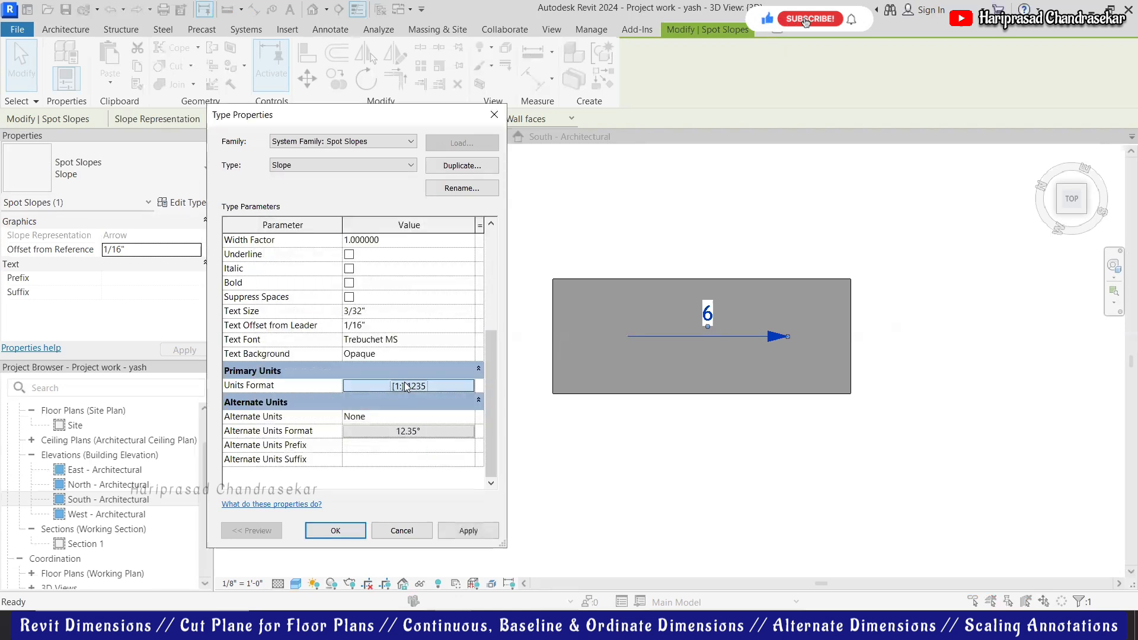
click(360, 272)
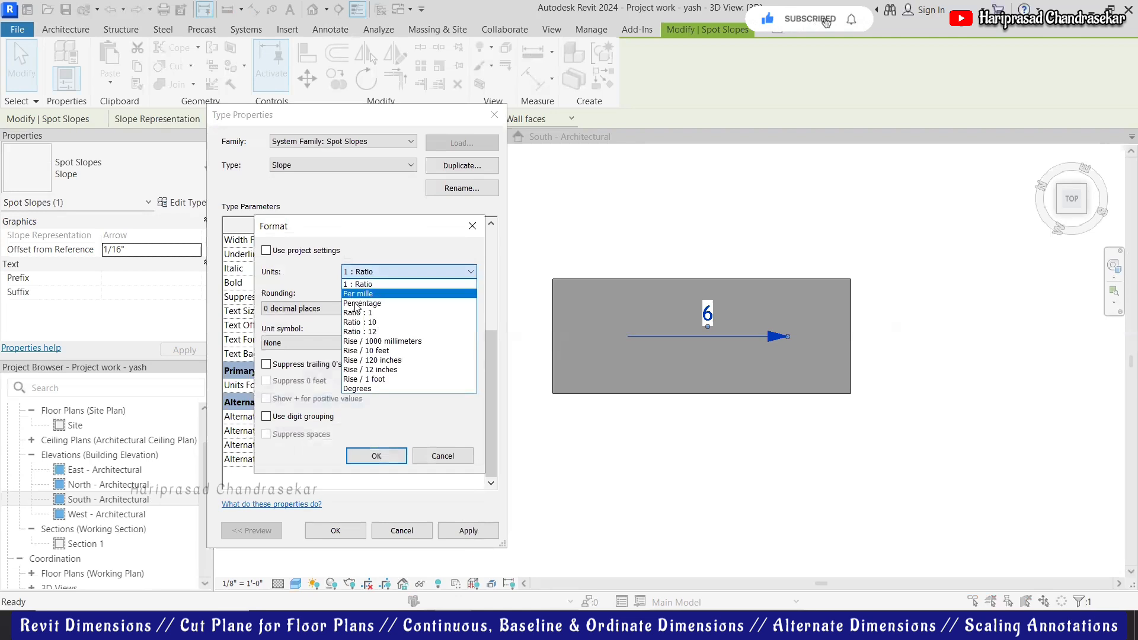
click(364, 319)
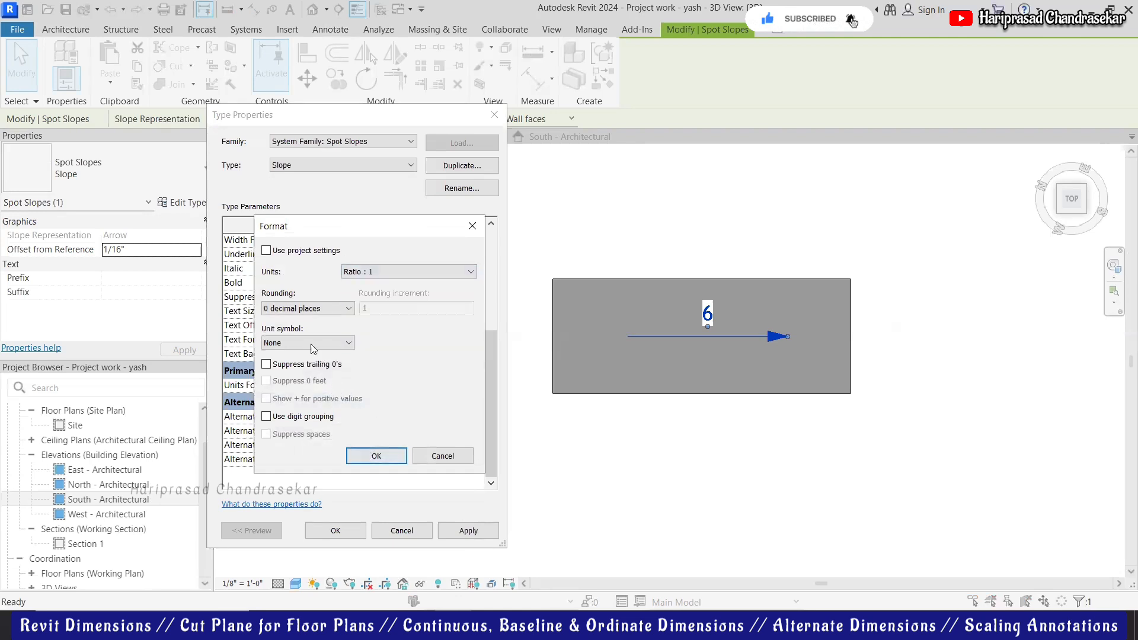
click(332, 344)
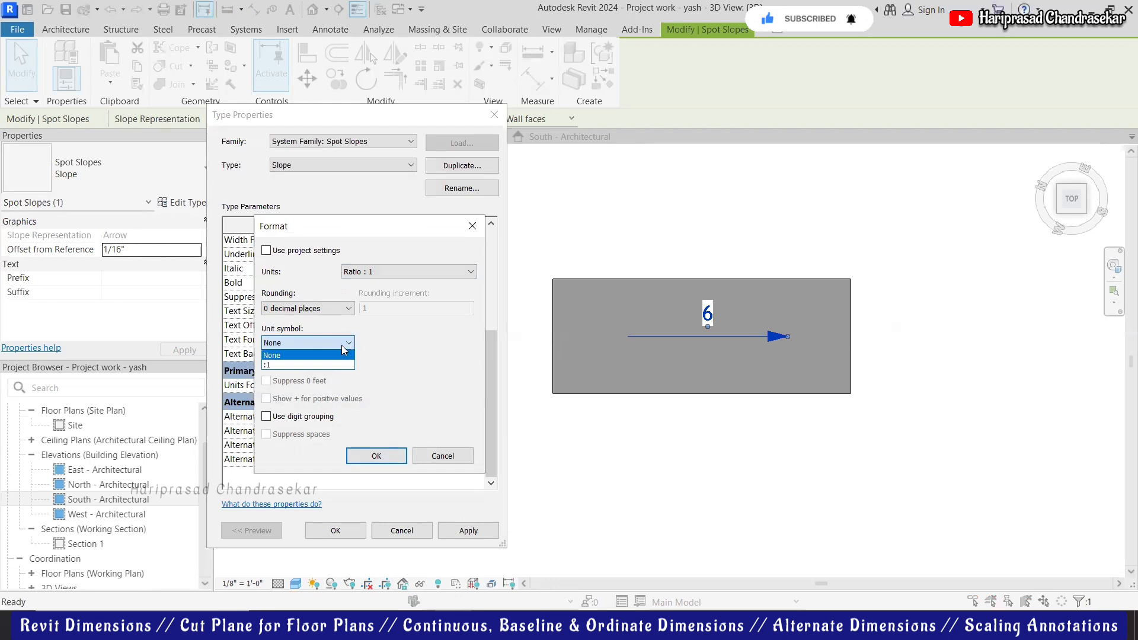
click(329, 364)
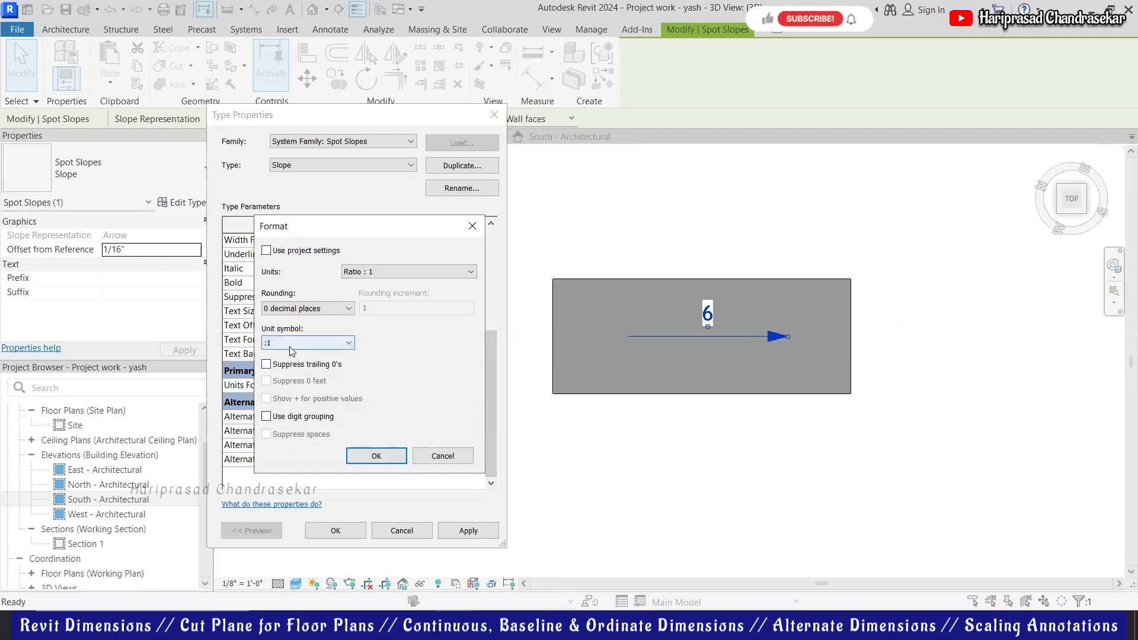
click(368, 453)
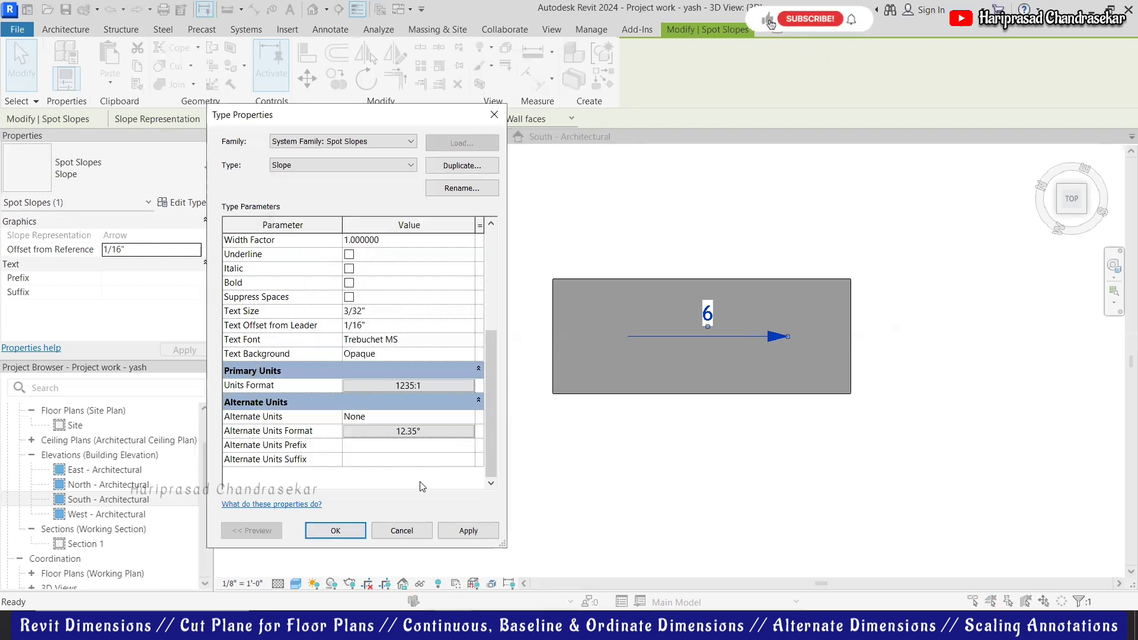
click(456, 525)
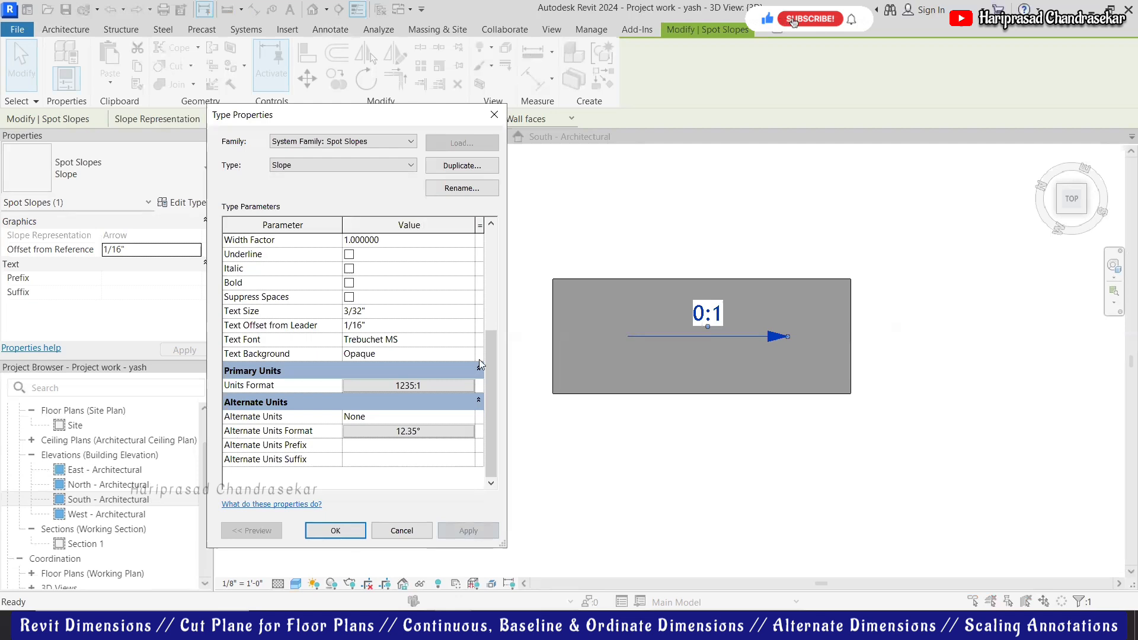
- Switch the spot slope type's primary units back to 1 : Ratio, with the 1: unit symbol, and apply the format
click(421, 387)
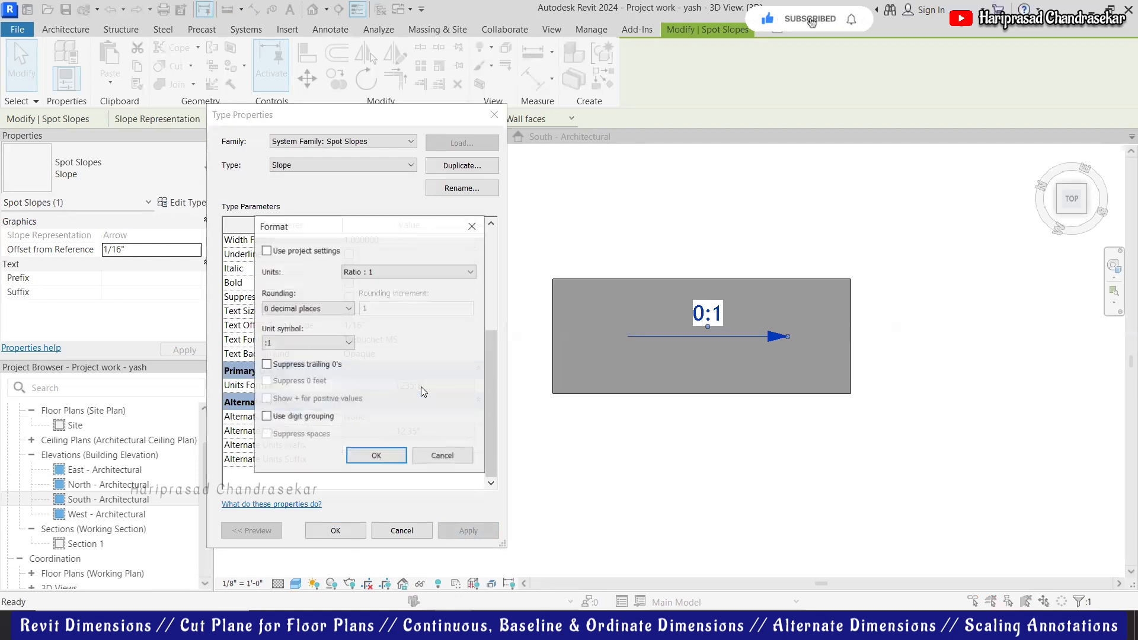
click(376, 274)
click(366, 285)
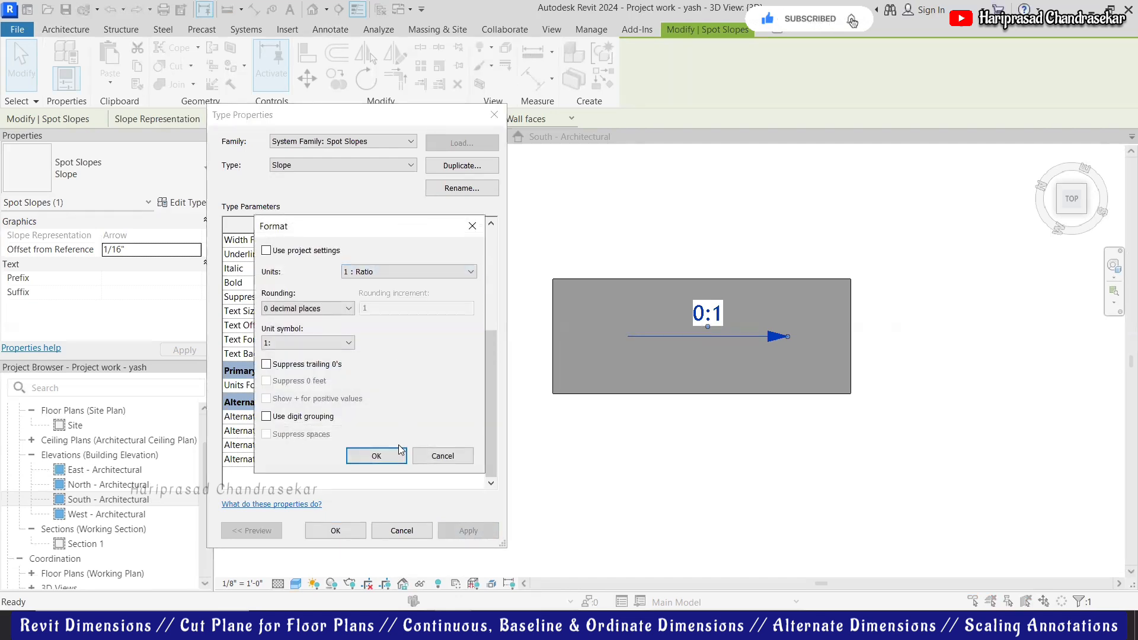
click(392, 456)
click(466, 530)
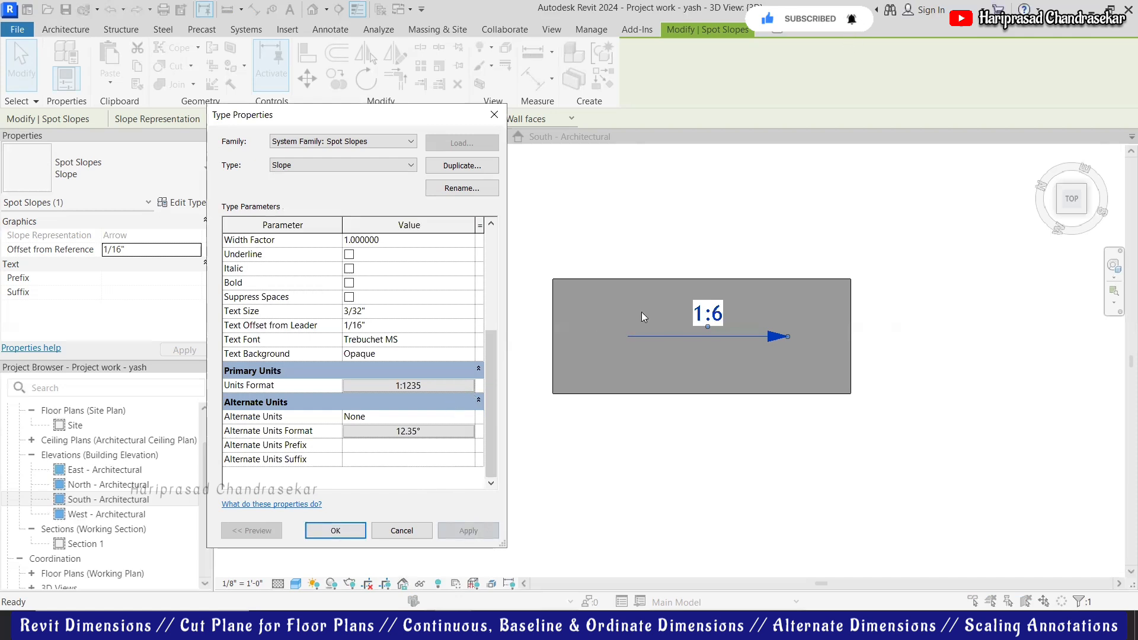
- Set the spot slope type's primary units to Rise / 1 foot, rounded to the nearest 1/2", and apply the format
click(433, 384)
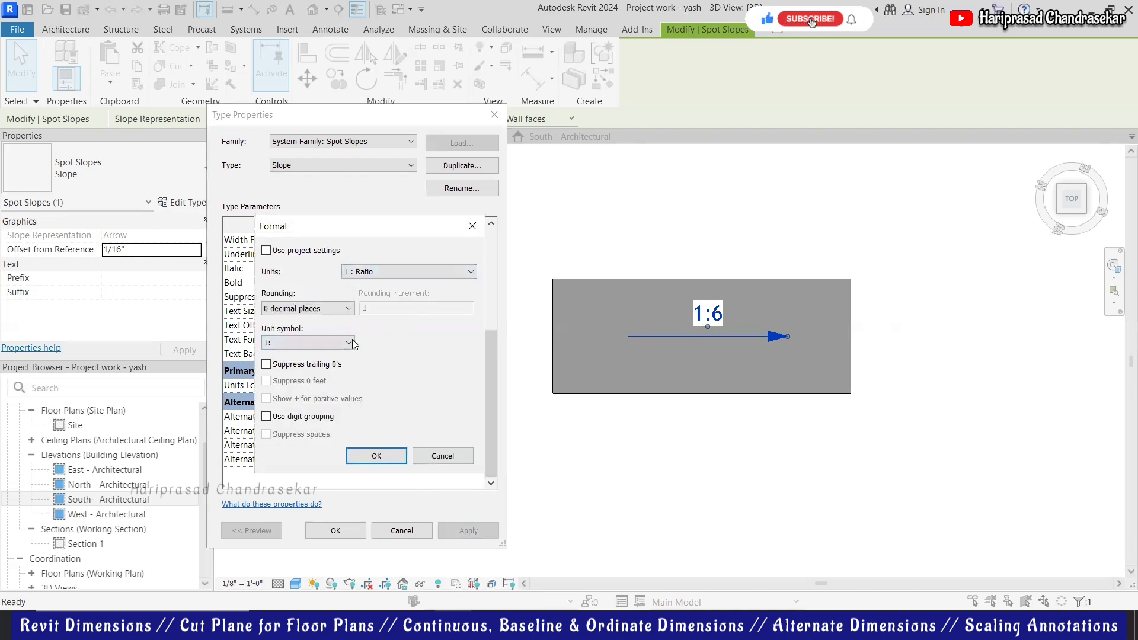
click(389, 272)
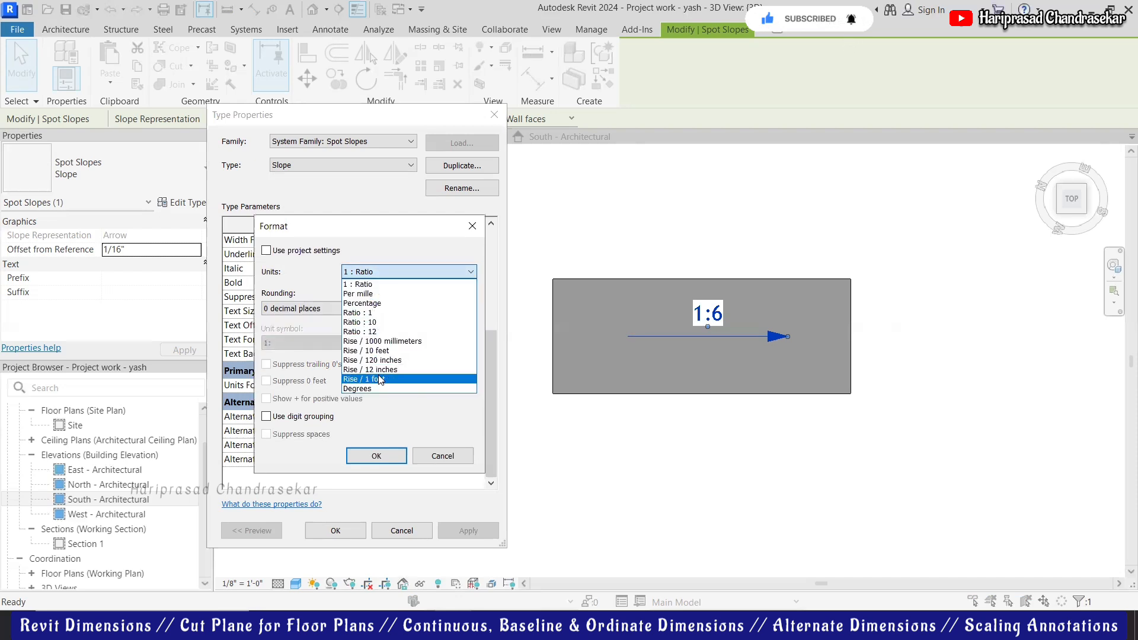
click(387, 379)
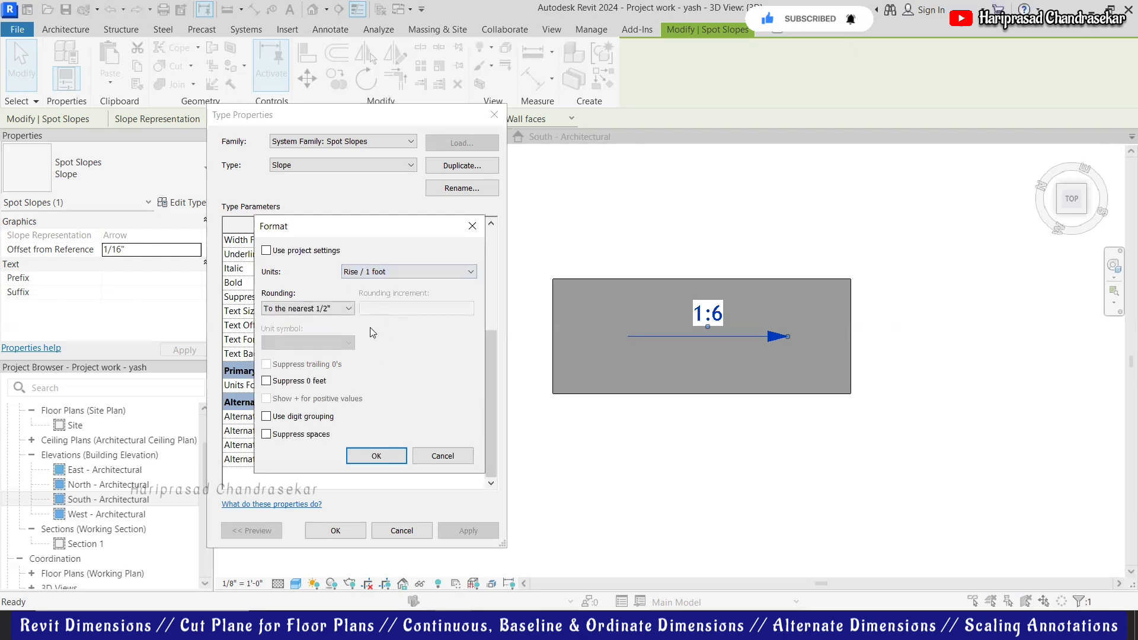
click(388, 457)
click(468, 531)
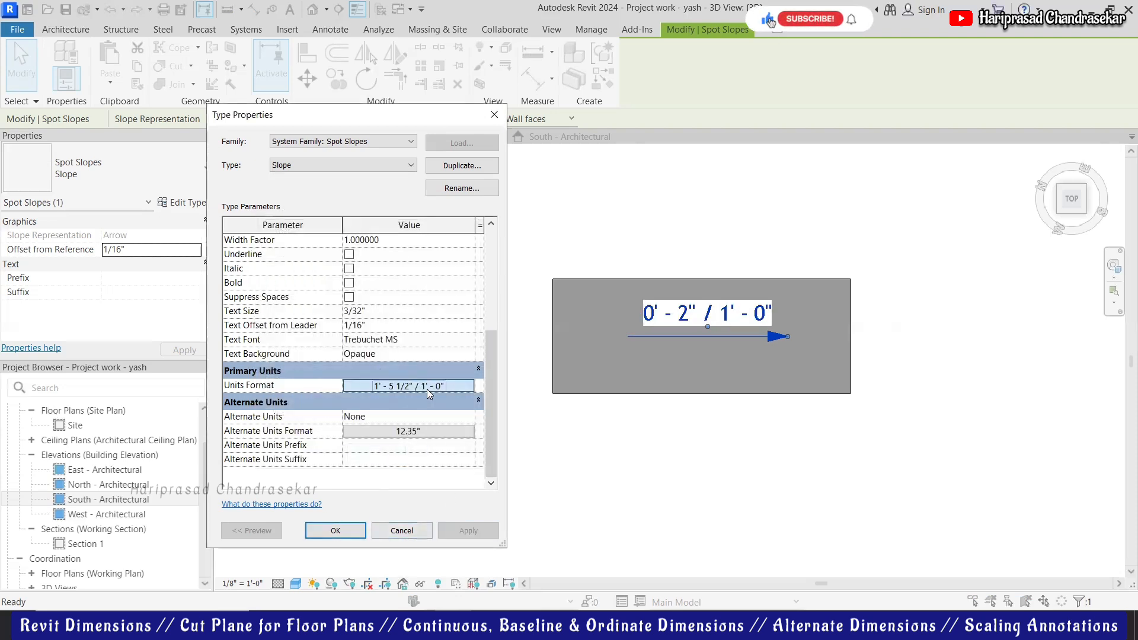
- Enable suppression of 0 feet and of spaces in the spot slope's primary units format and apply it
click(411, 386)
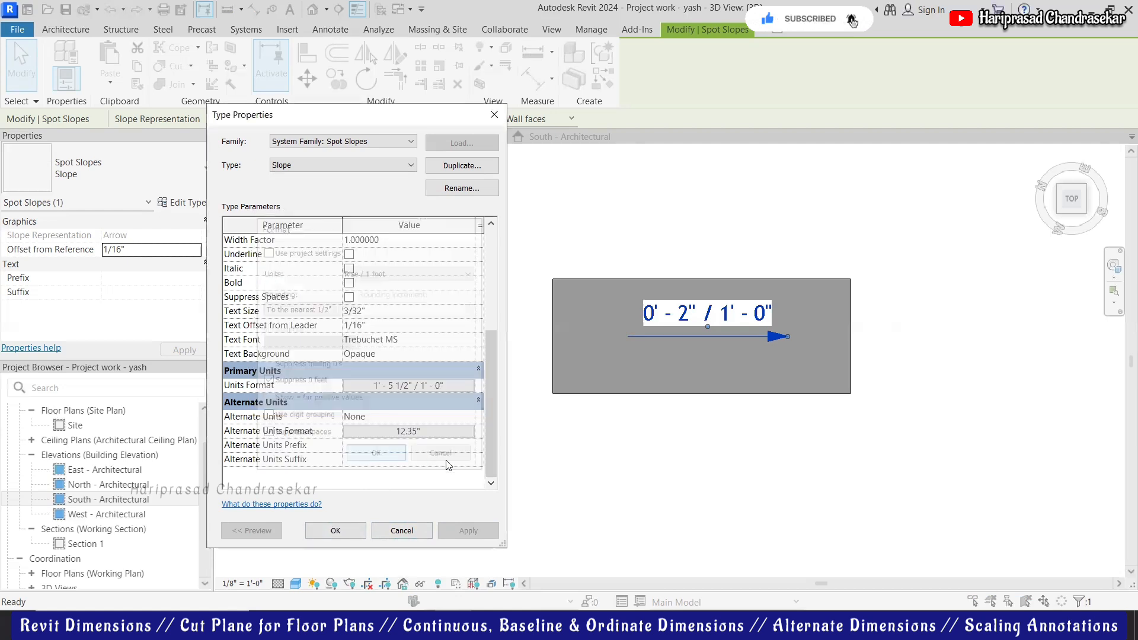
click(376, 456)
click(470, 532)
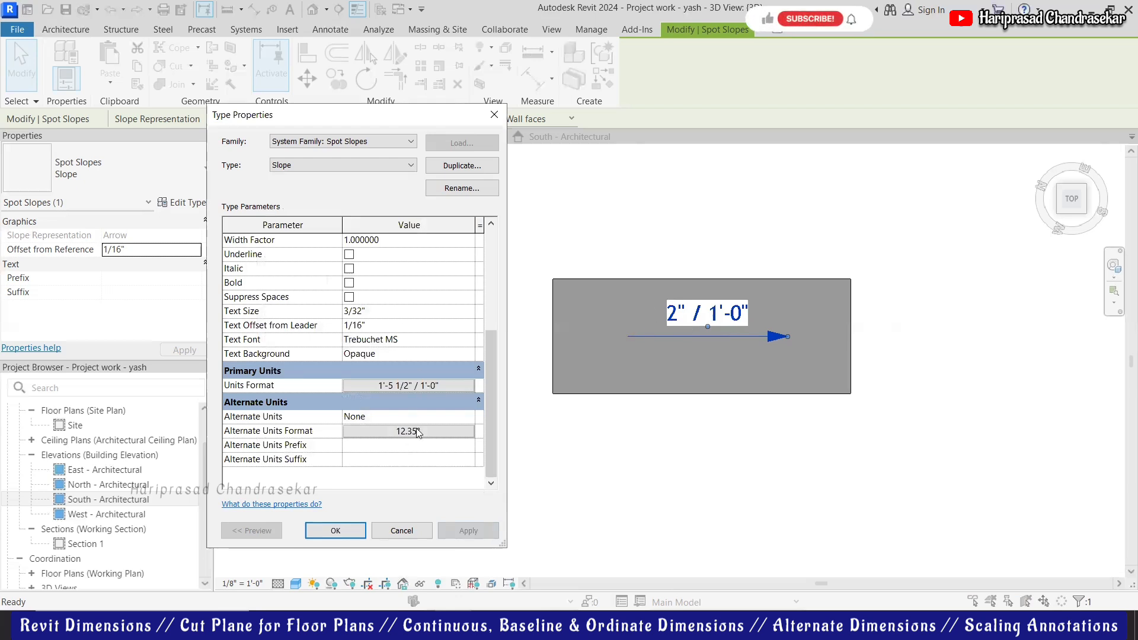
- Turn on digit grouping in the primary units format, accept the spot slope type changes and deselect the annotation
click(429, 387)
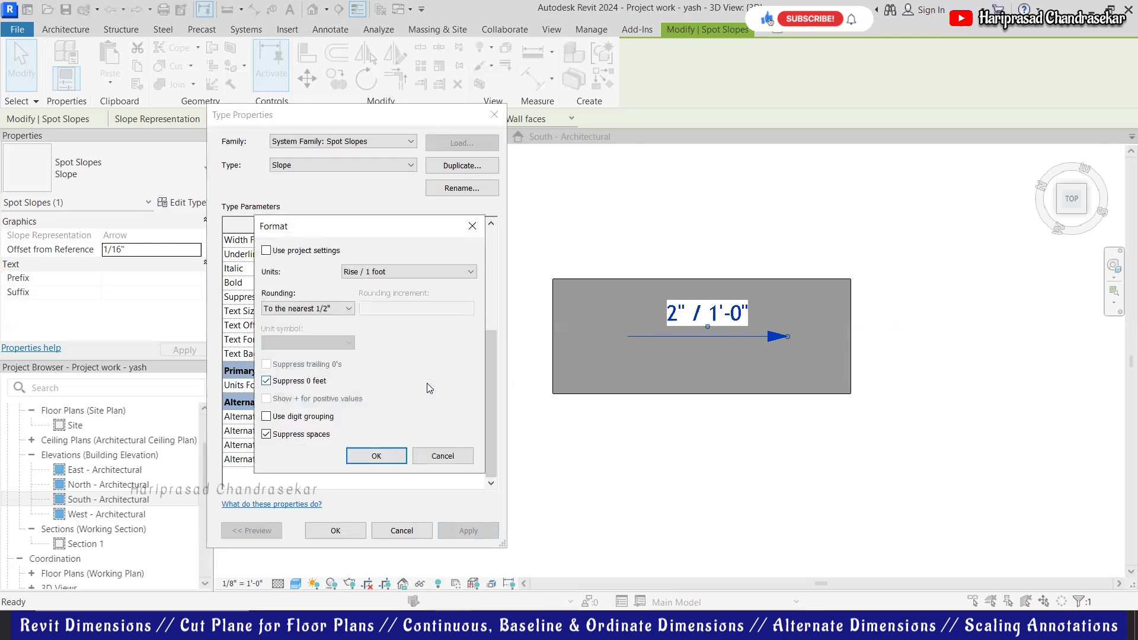
click(266, 418)
click(378, 456)
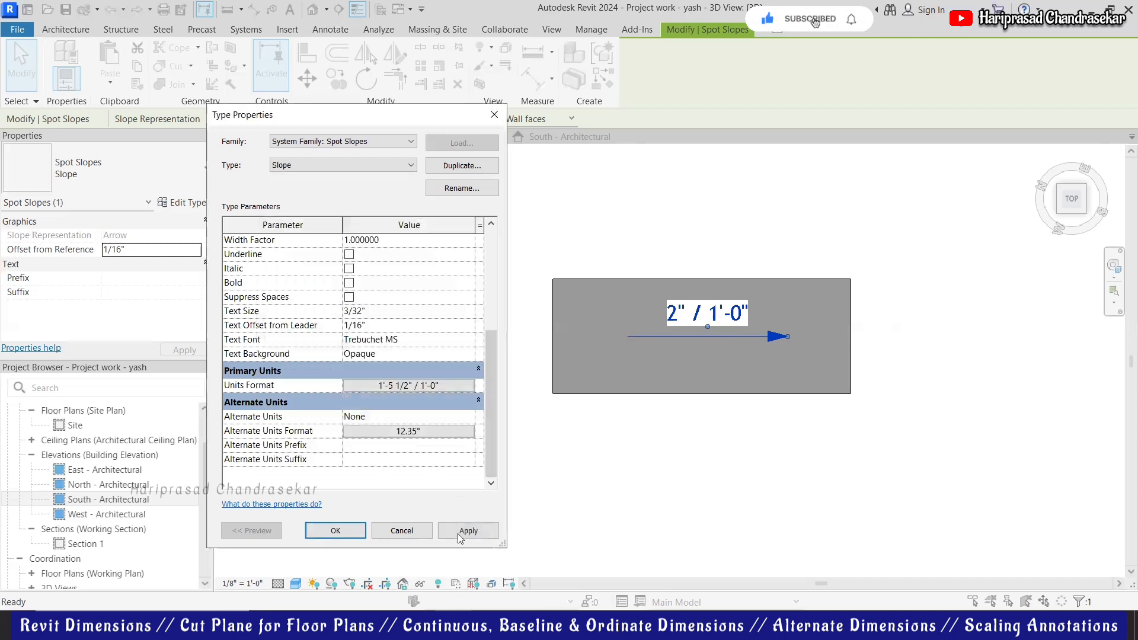
click(336, 531)
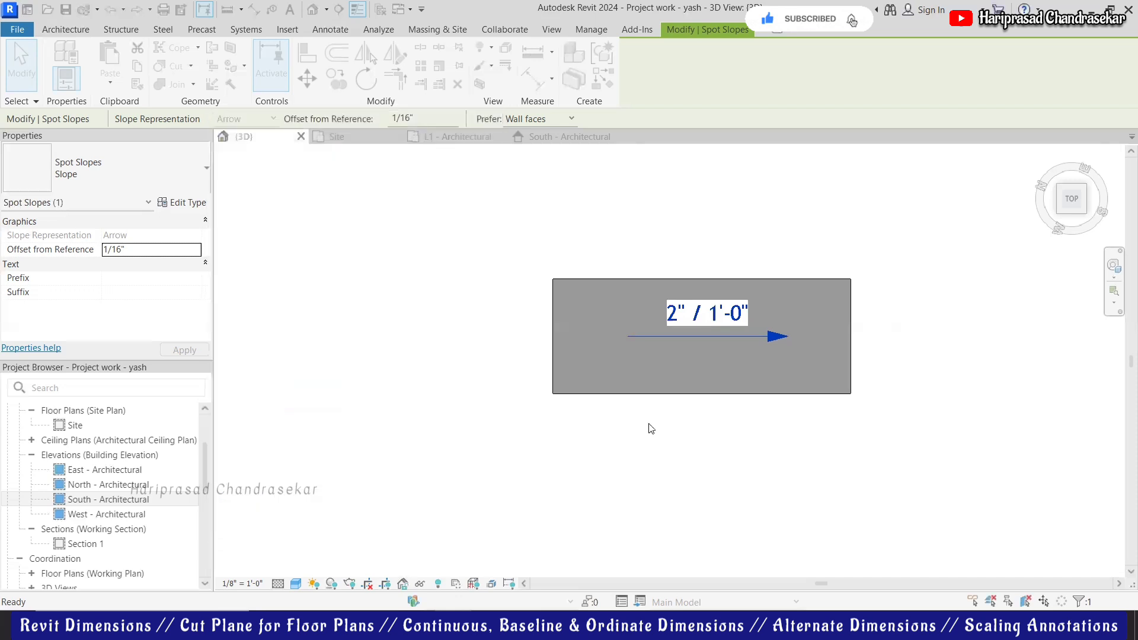
key(Escape)
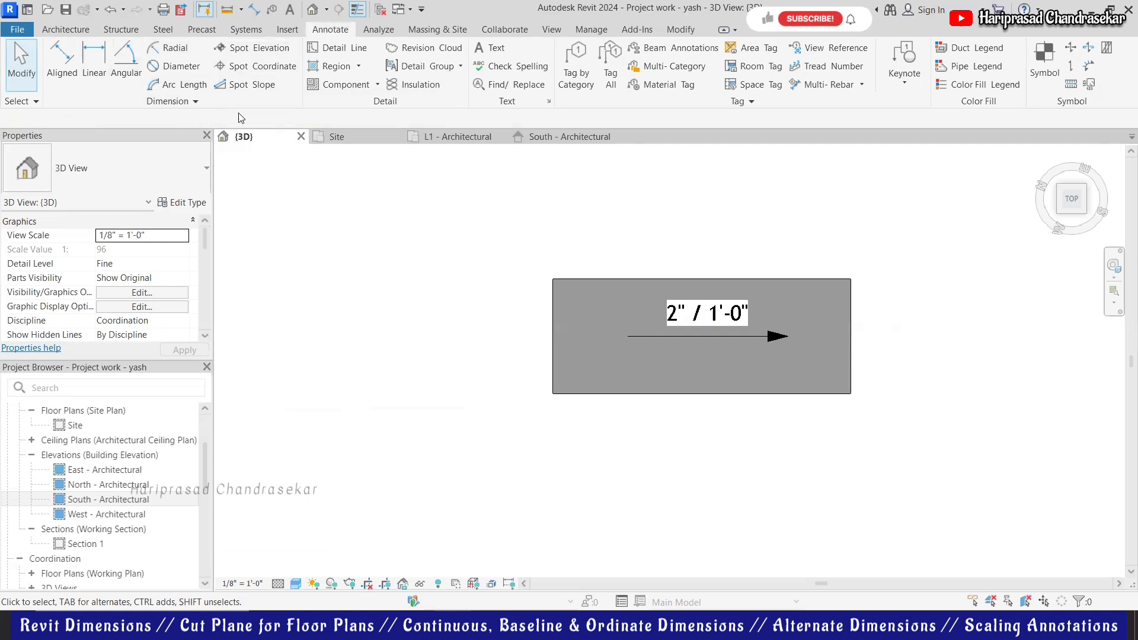
- Switch from the 3D view to the L1 - Architectural floor plan
click(193, 102)
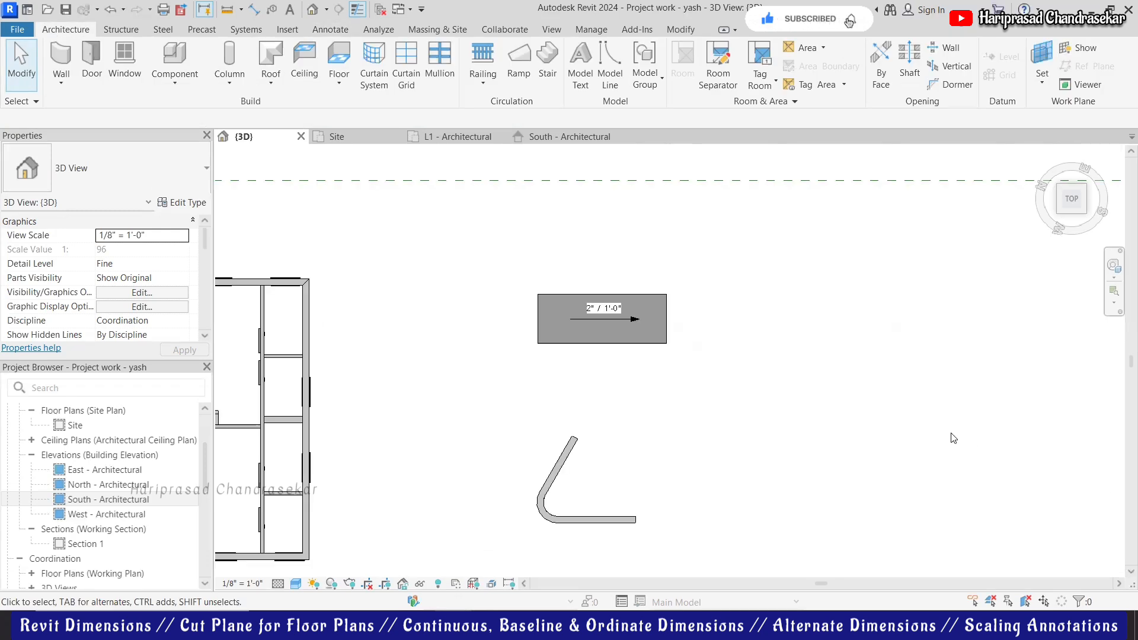
scroll(953, 438, down, 2)
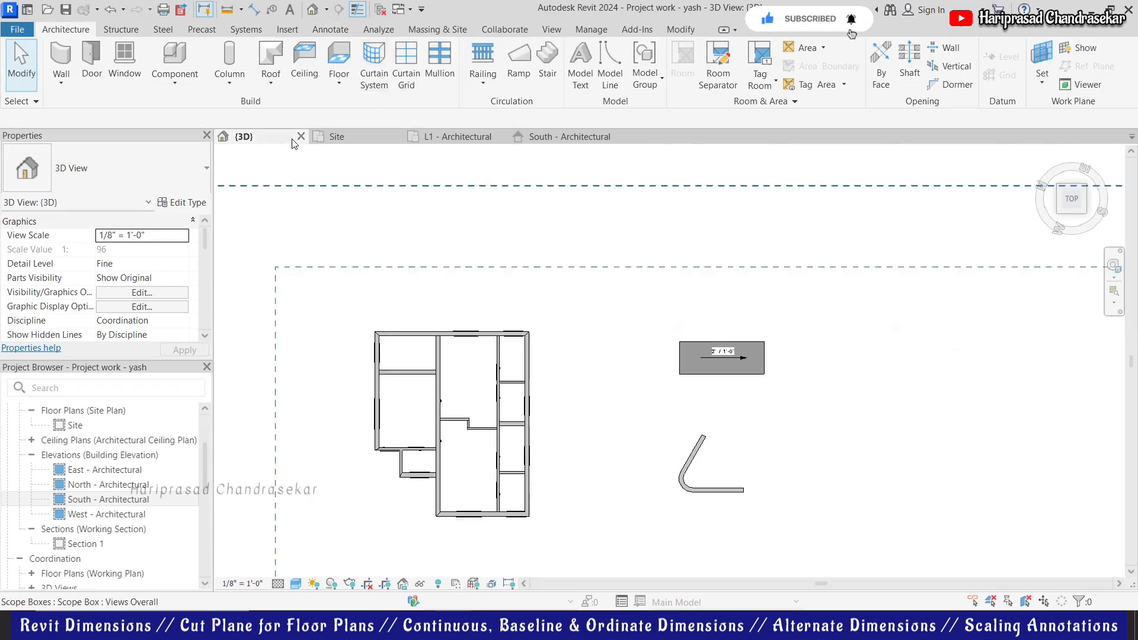
click(439, 136)
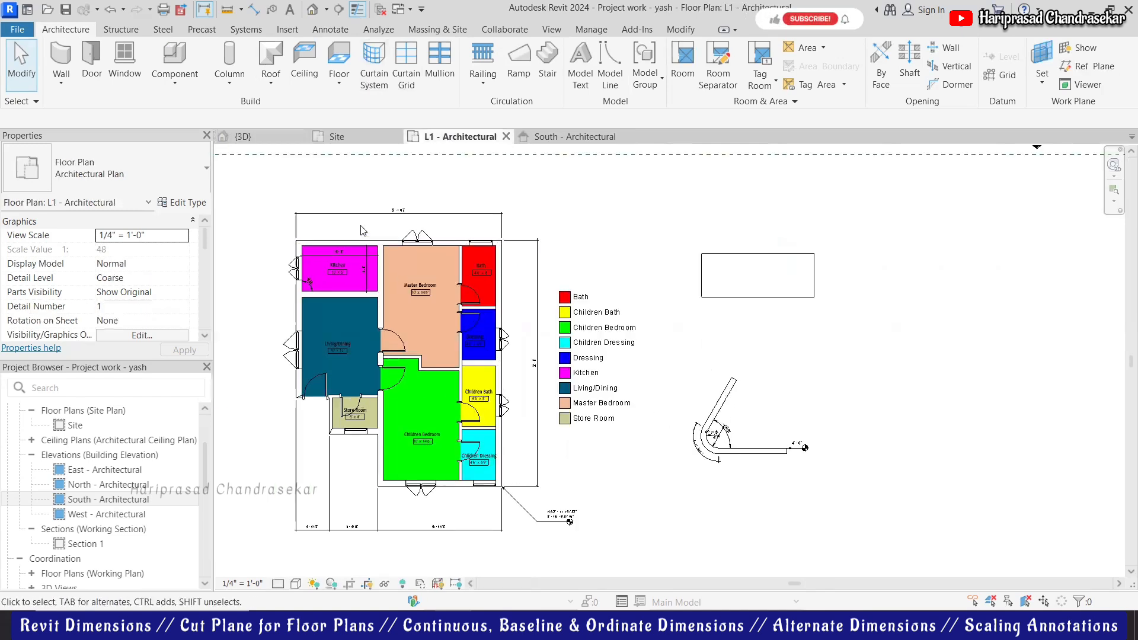
- In the linear dimension type of the overall dimension above the Master Bedroom, set Alternate Units to Below
scroll(363, 231, up, 5)
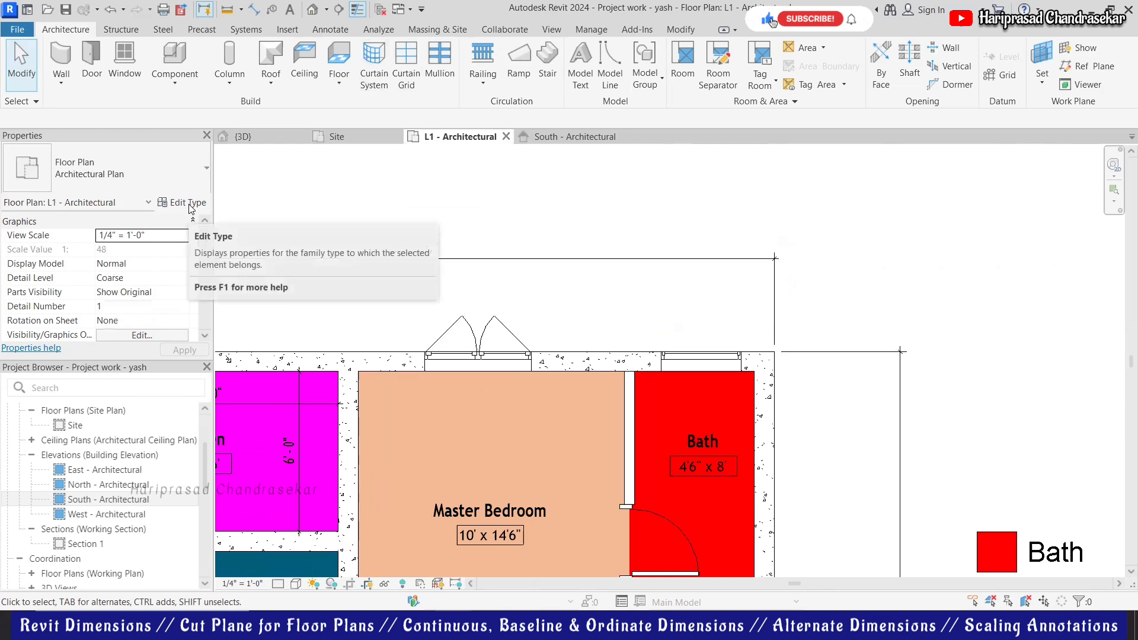
click(190, 204)
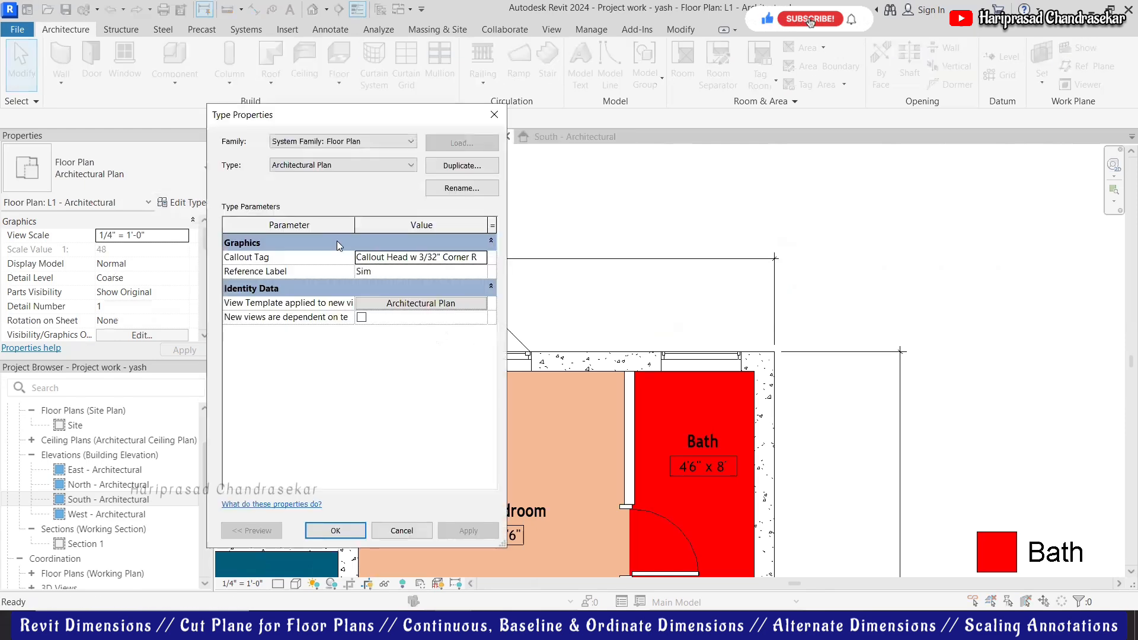
click(402, 531)
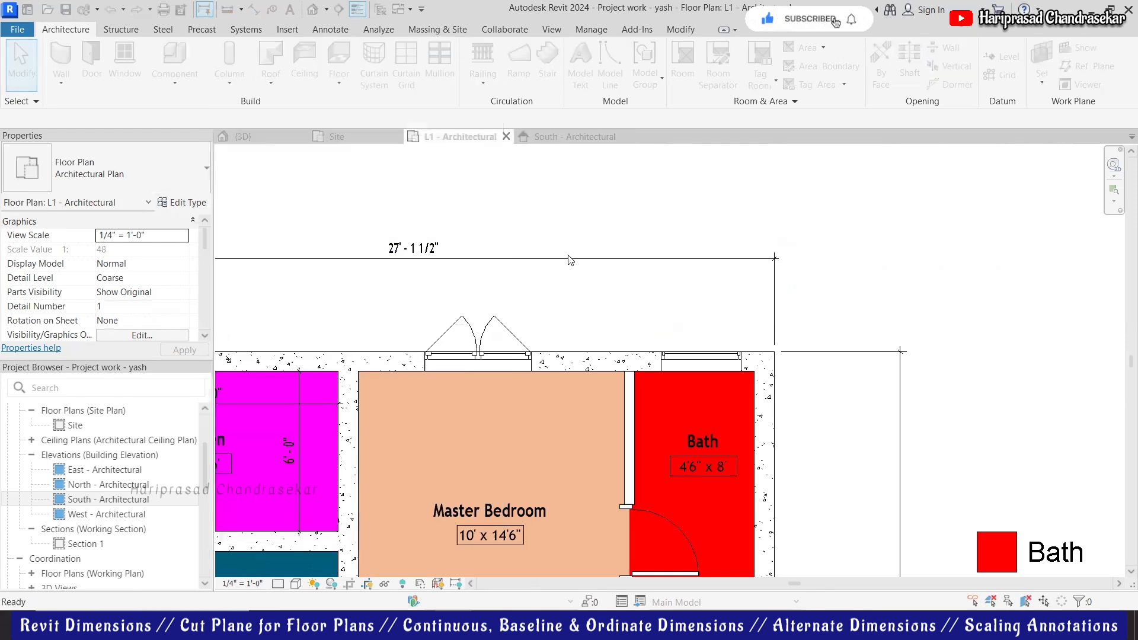
click(552, 260)
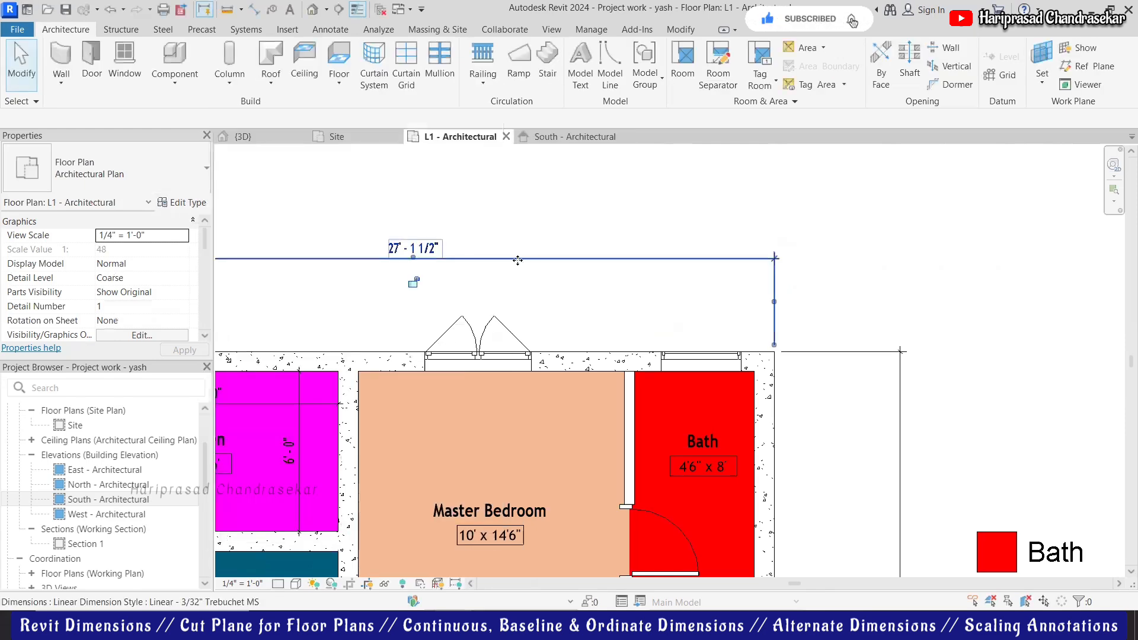
click(188, 202)
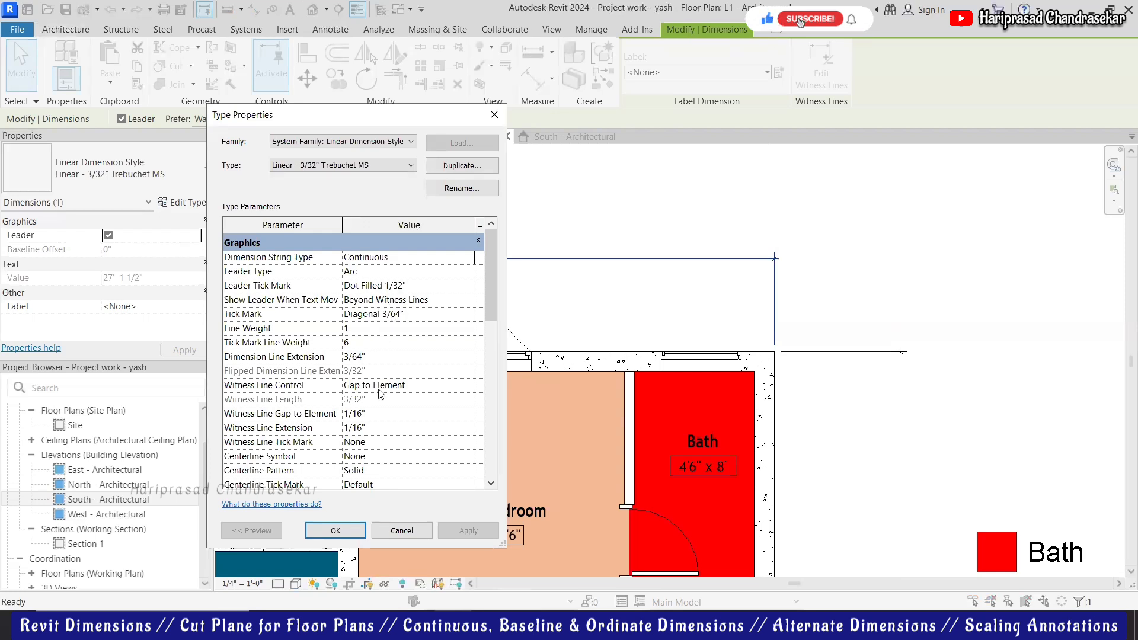
scroll(380, 395, down, 1)
scroll(399, 395, down, 1)
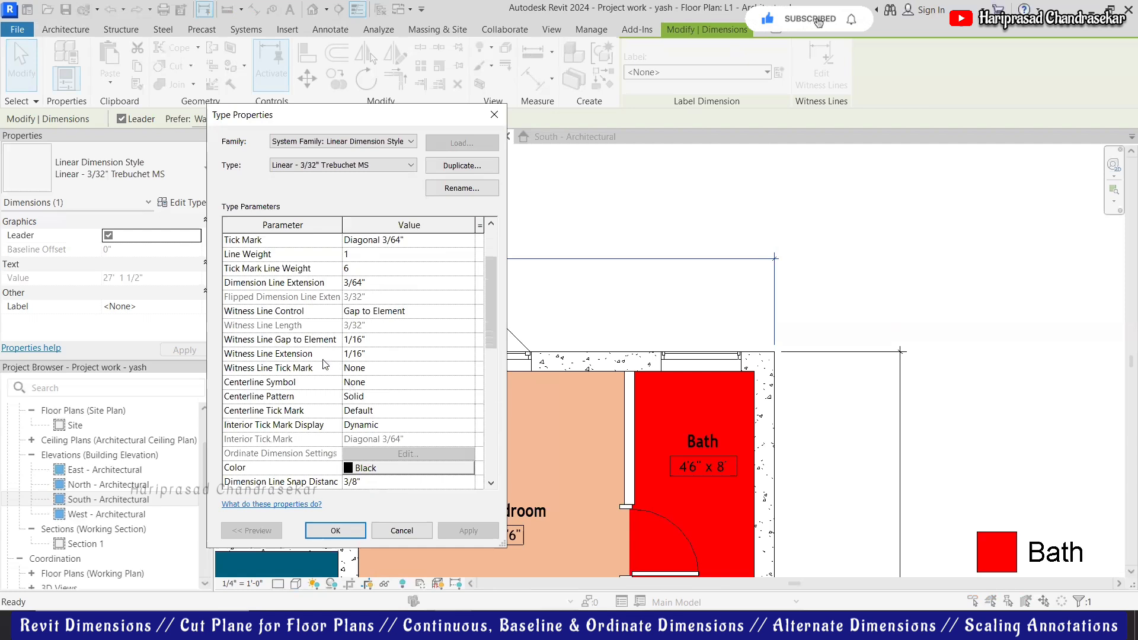
scroll(359, 398, down, 1)
scroll(424, 393, down, 2)
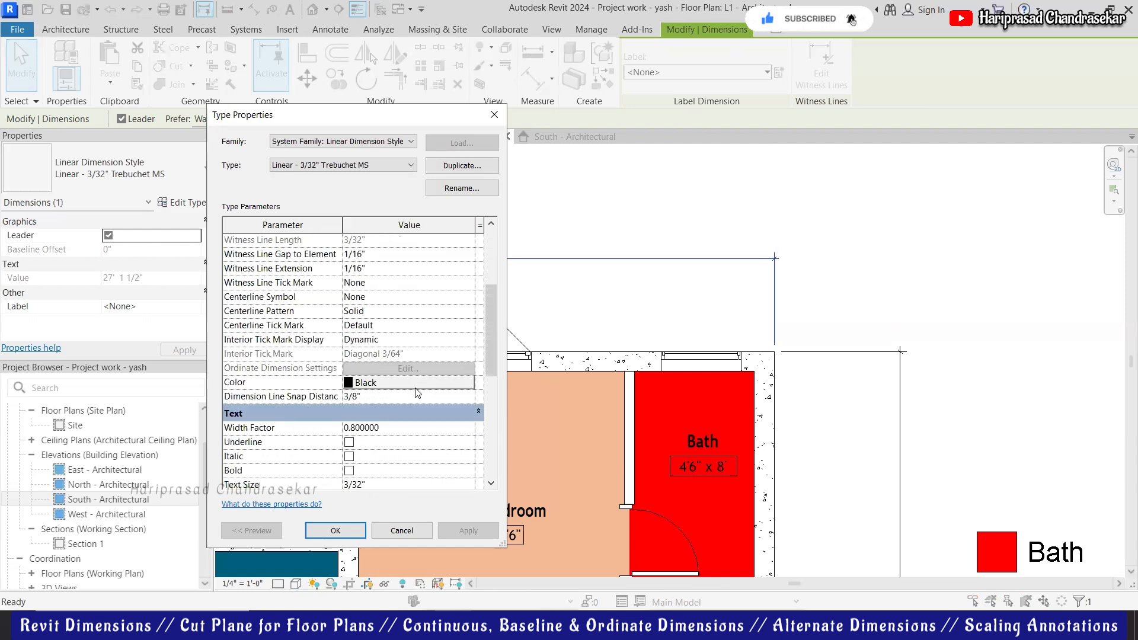
scroll(396, 395, down, 2)
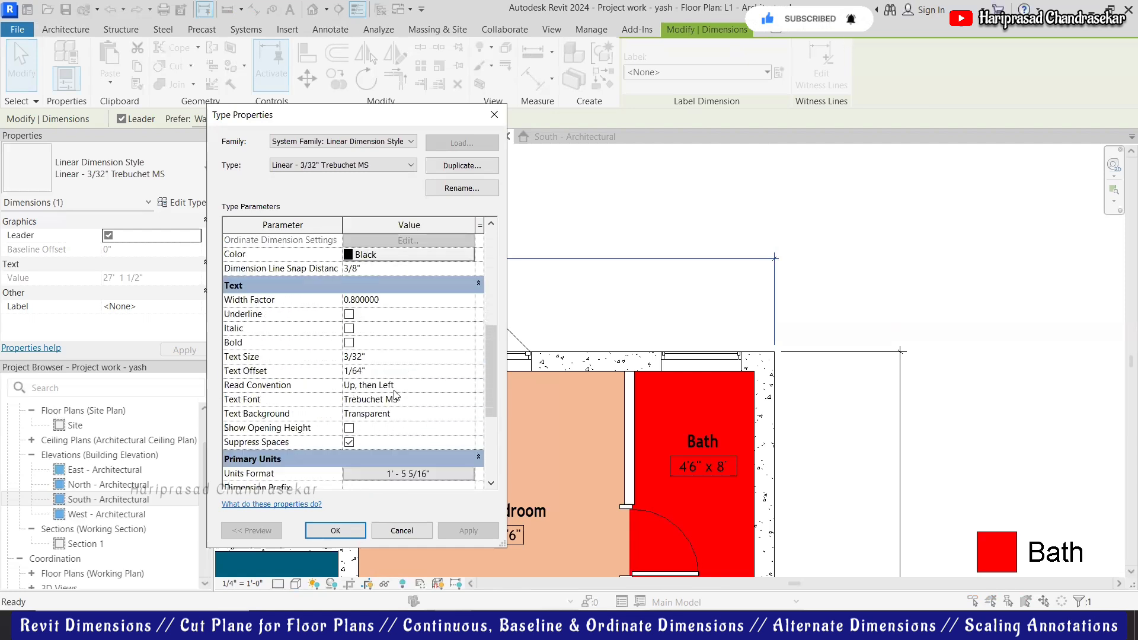
scroll(421, 385, down, 1)
scroll(419, 384, down, 1)
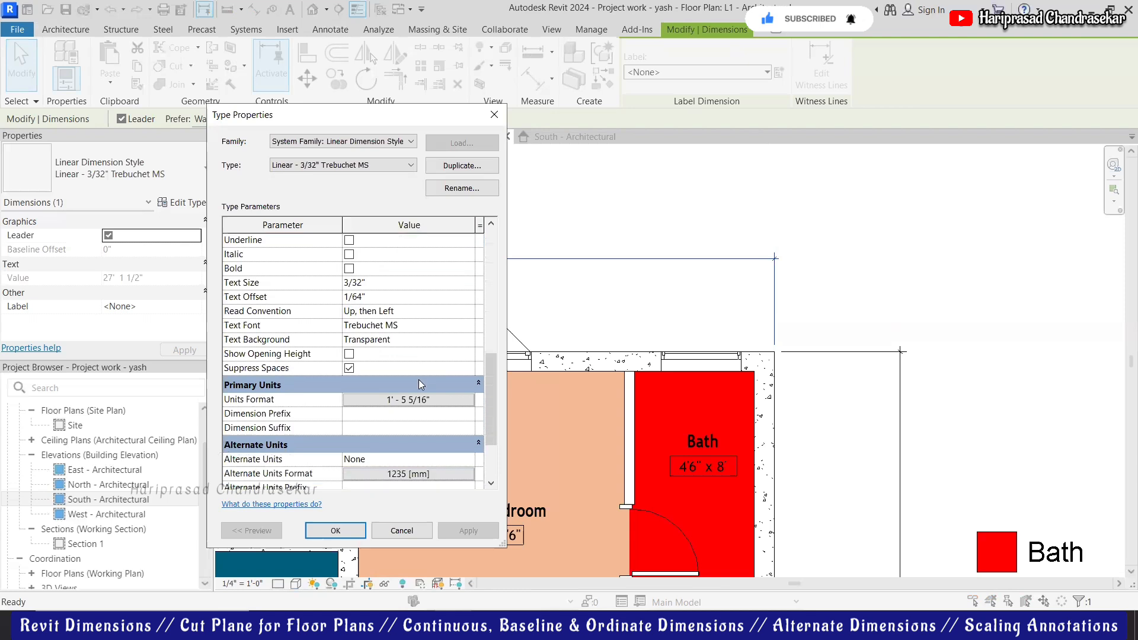
scroll(419, 384, down, 1)
scroll(419, 384, down, 1)
scroll(419, 385, down, 1)
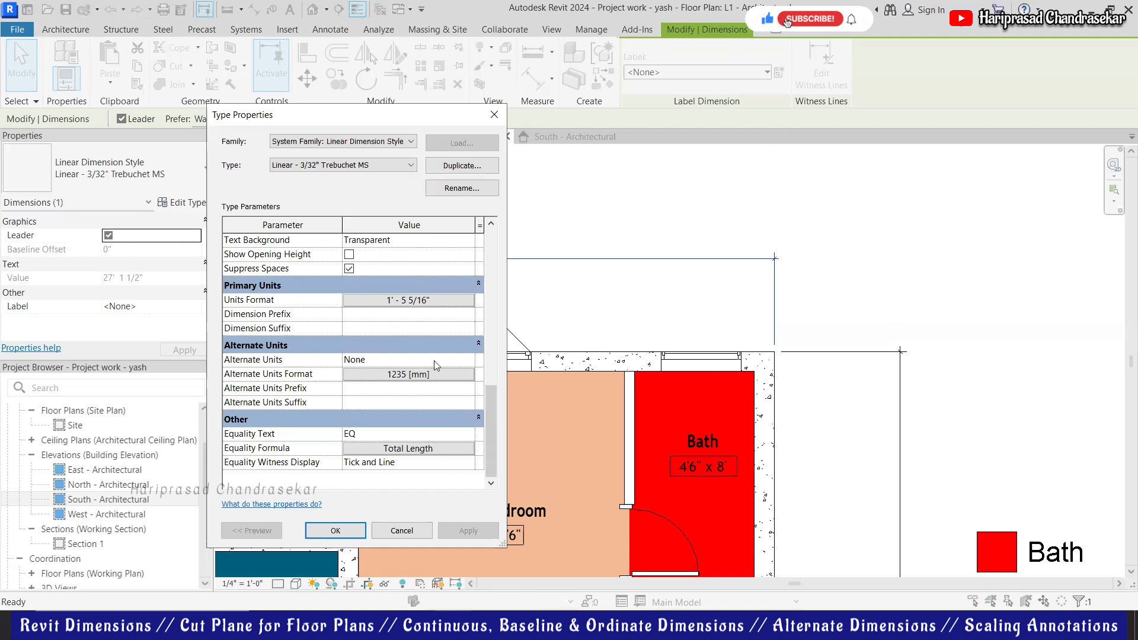
click(453, 360)
click(467, 362)
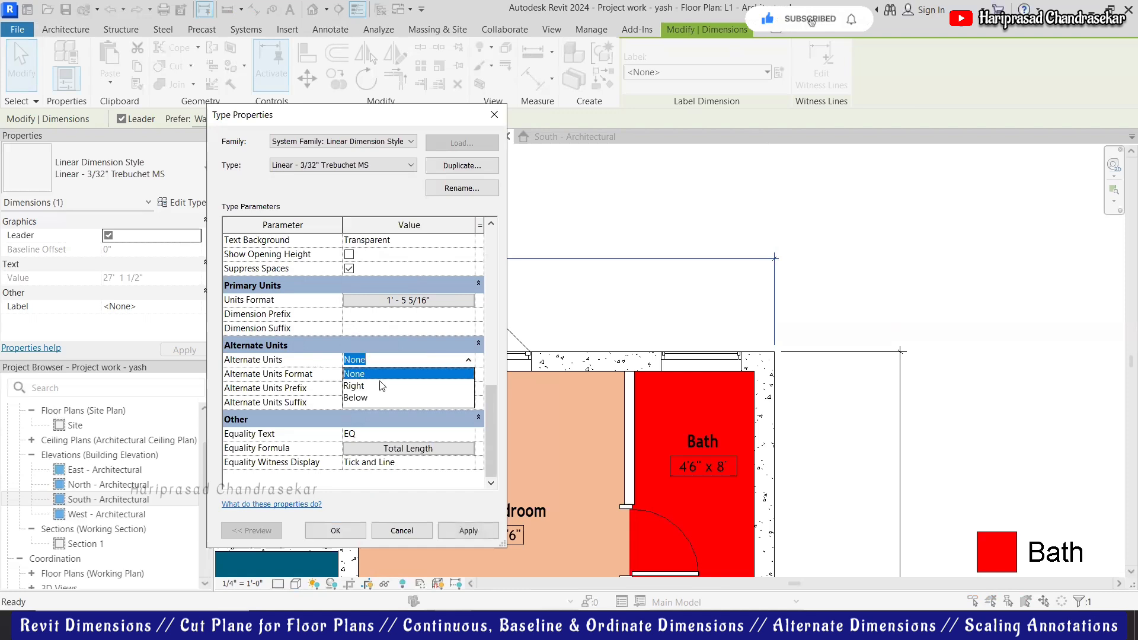
click(358, 398)
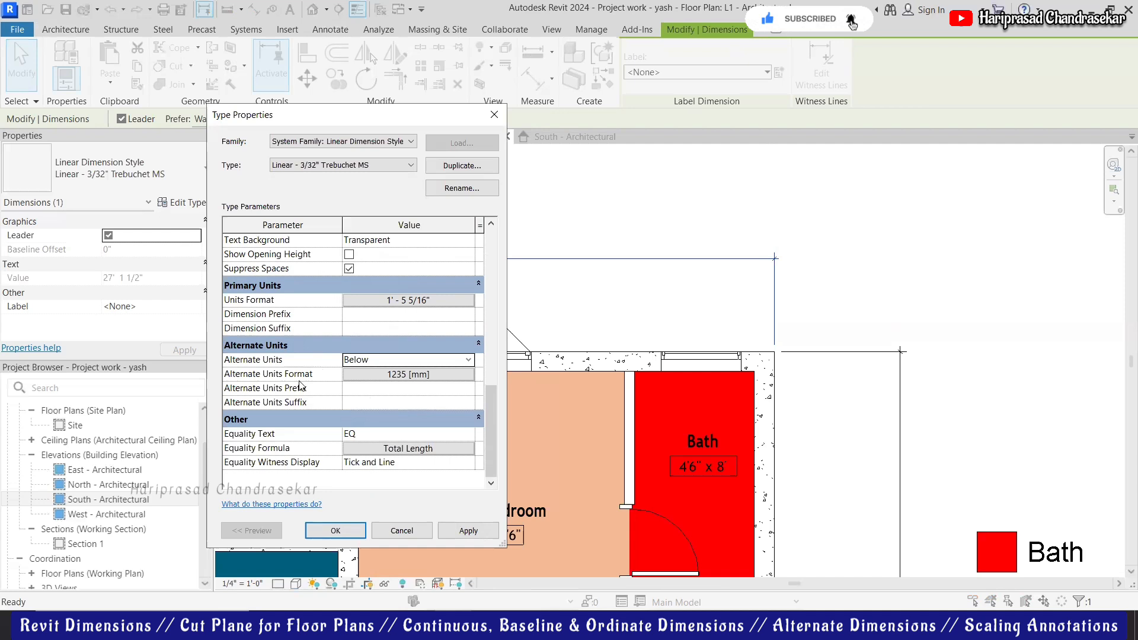
- Set the dimension type's alternate units format to Meters with unit symbol m, accept the type changes and deselect the dimension
click(409, 374)
click(395, 276)
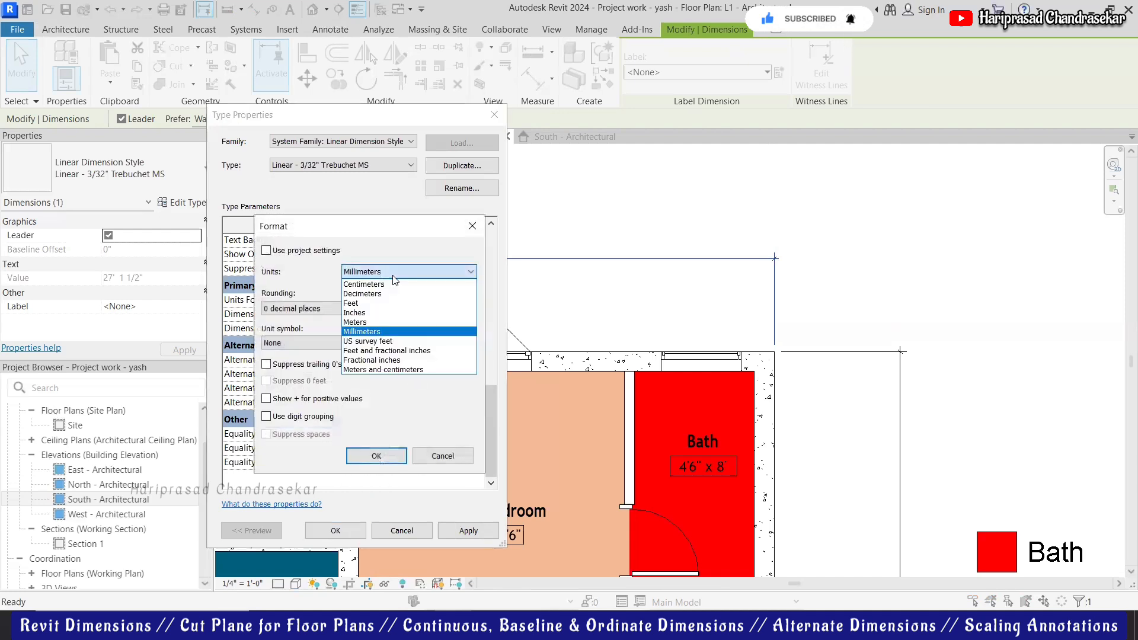
click(403, 274)
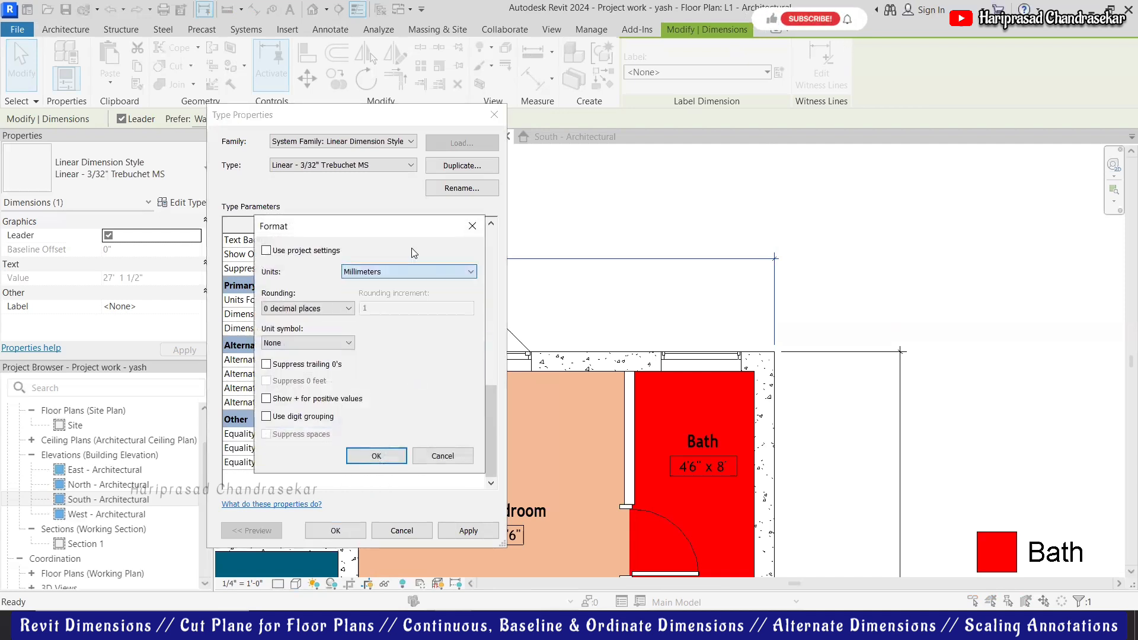
click(402, 279)
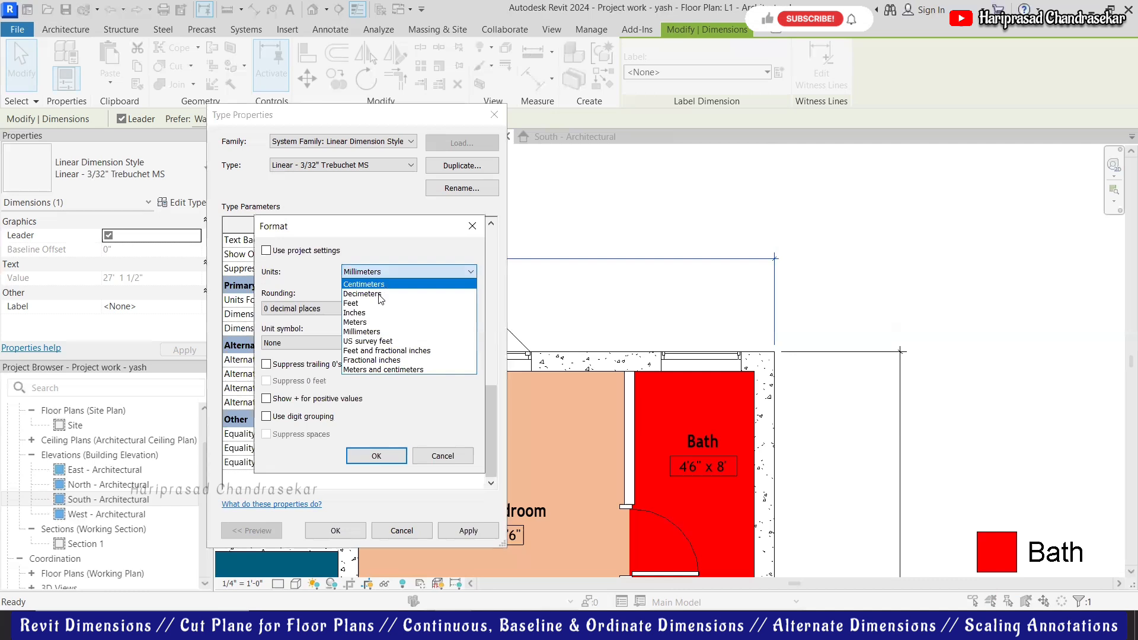
click(361, 323)
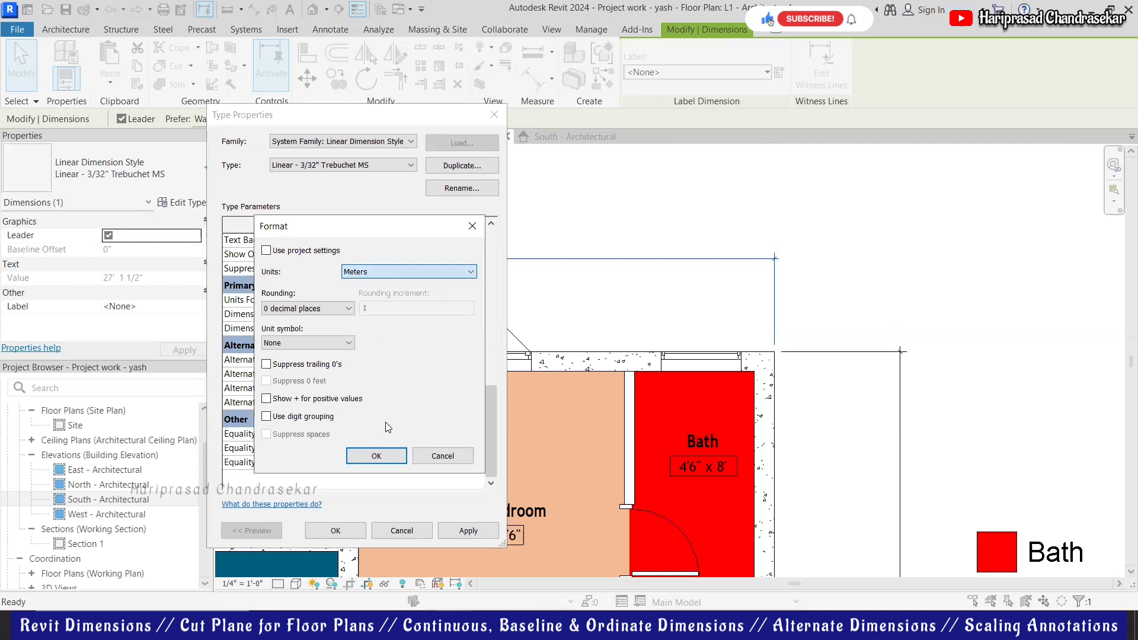
click(307, 347)
click(282, 362)
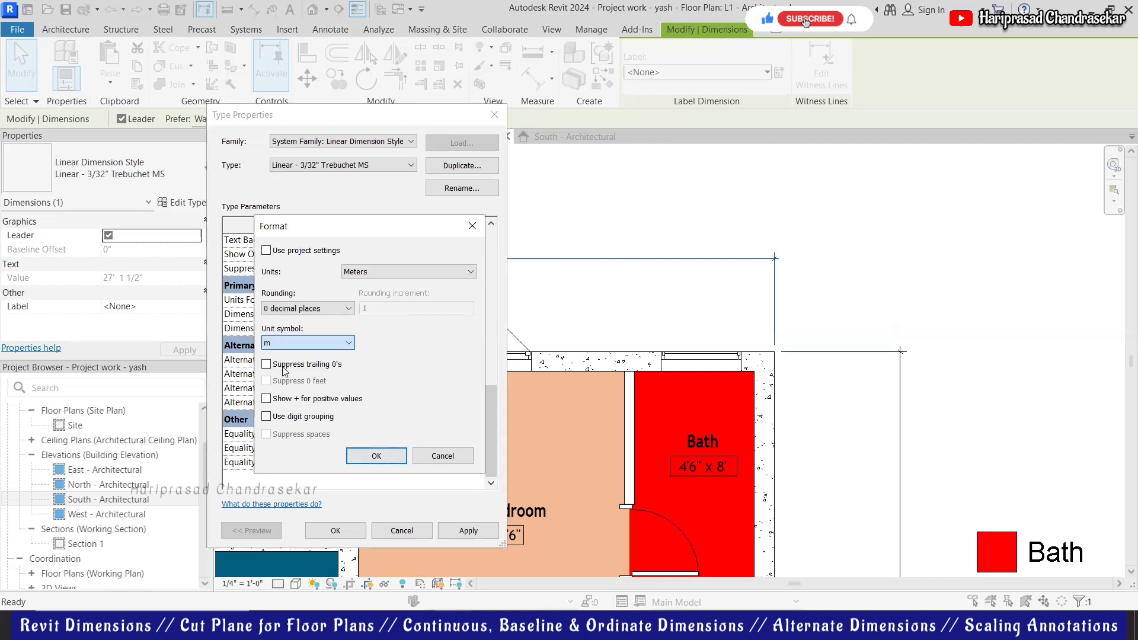
click(377, 457)
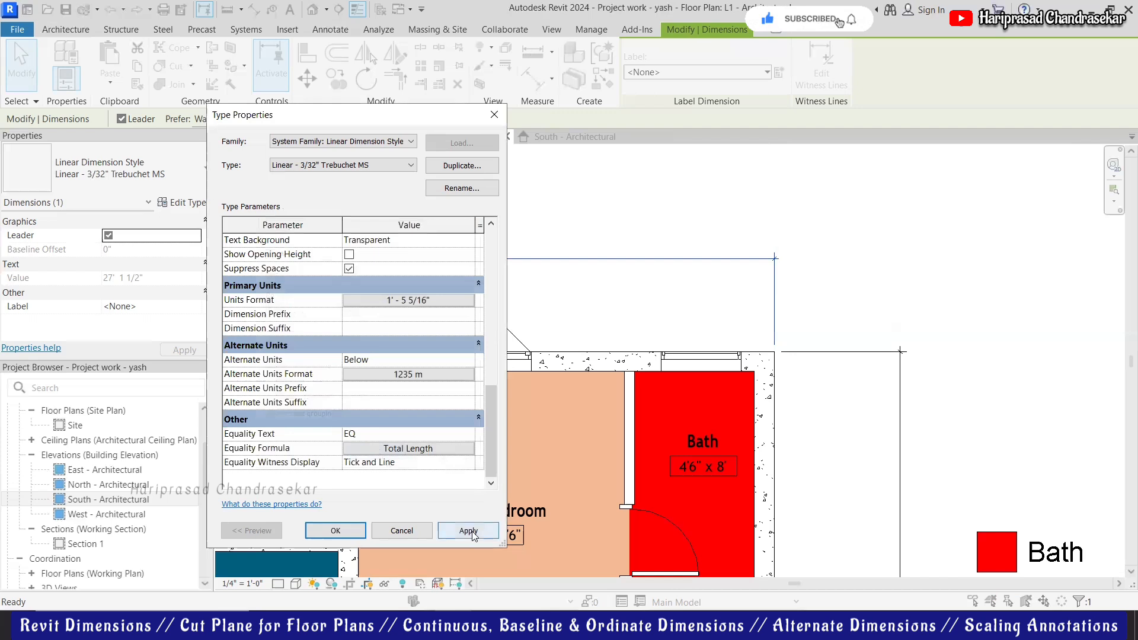
click(336, 531)
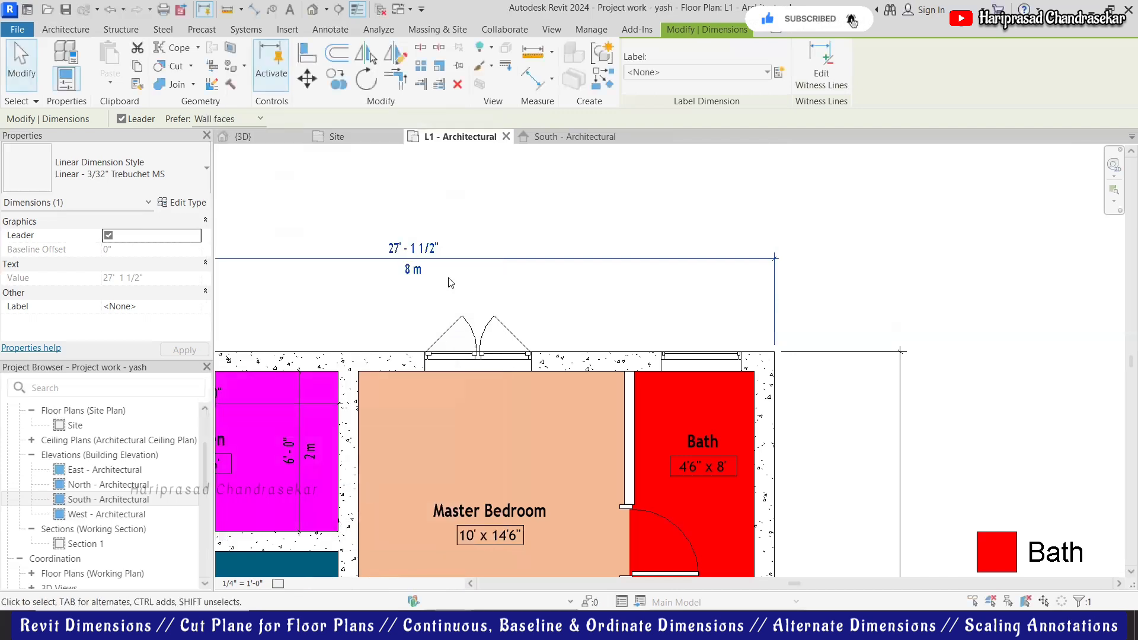
key(Escape)
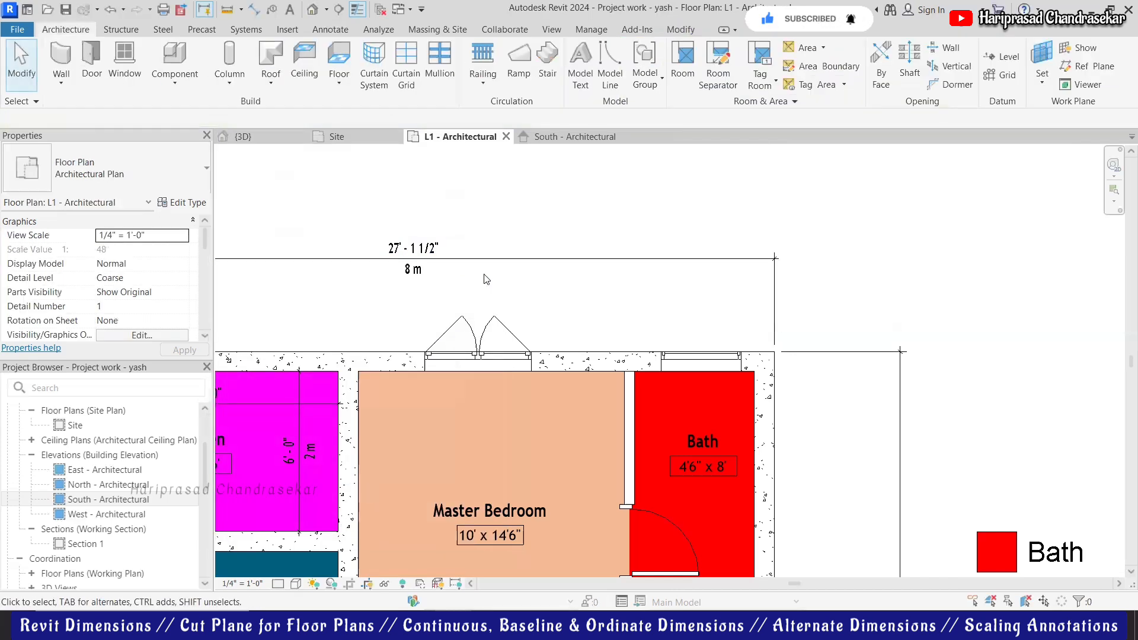
- Set the rounding of the overall dimension type's alternate units format to 3 decimal places, accept the changes and deselect the dimension
click(412, 272)
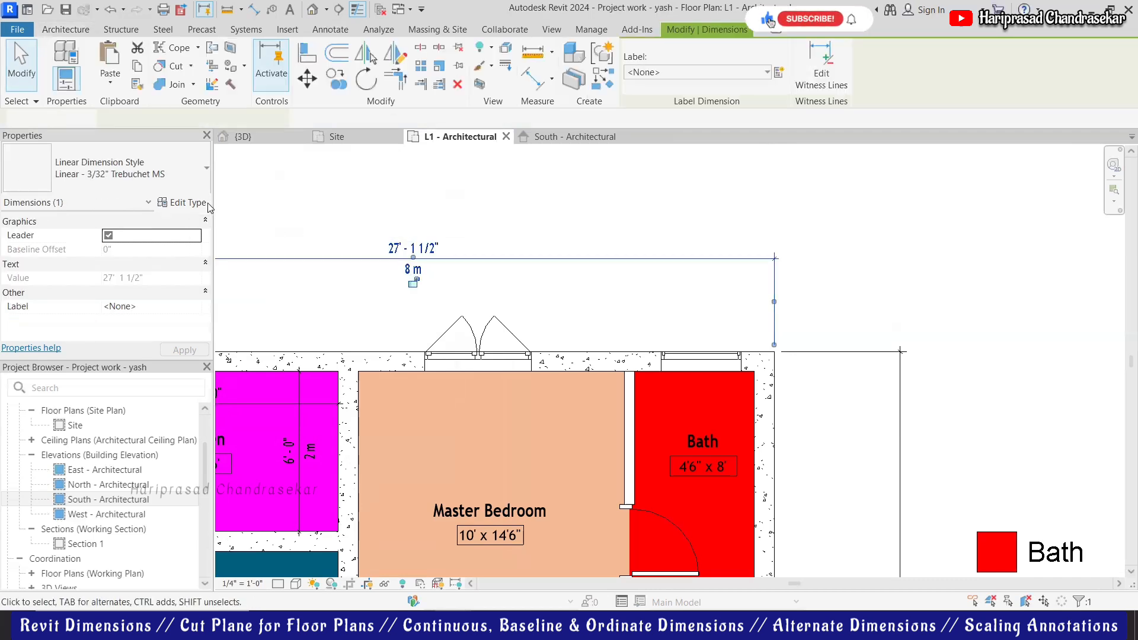
click(200, 203)
scroll(417, 396, down, 10)
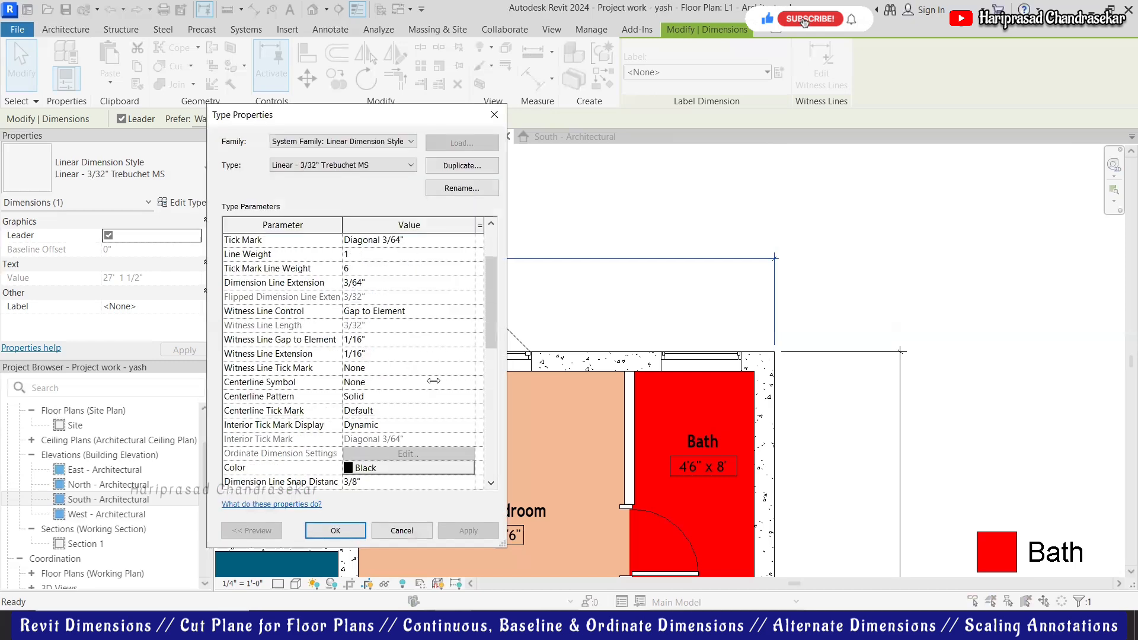
scroll(401, 398, down, 3)
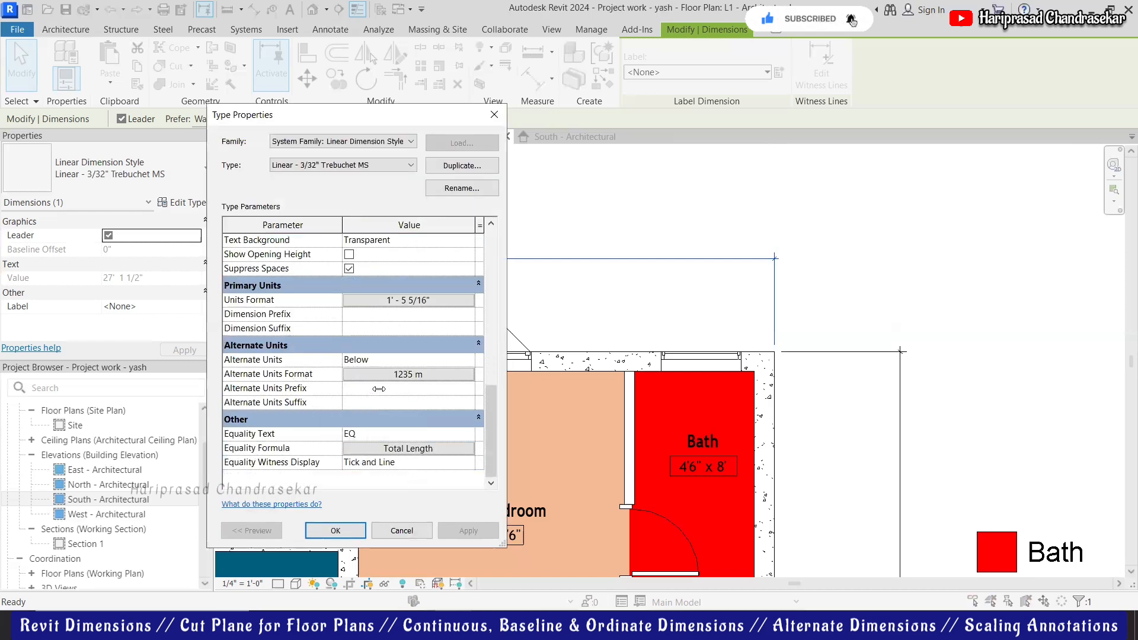
click(431, 374)
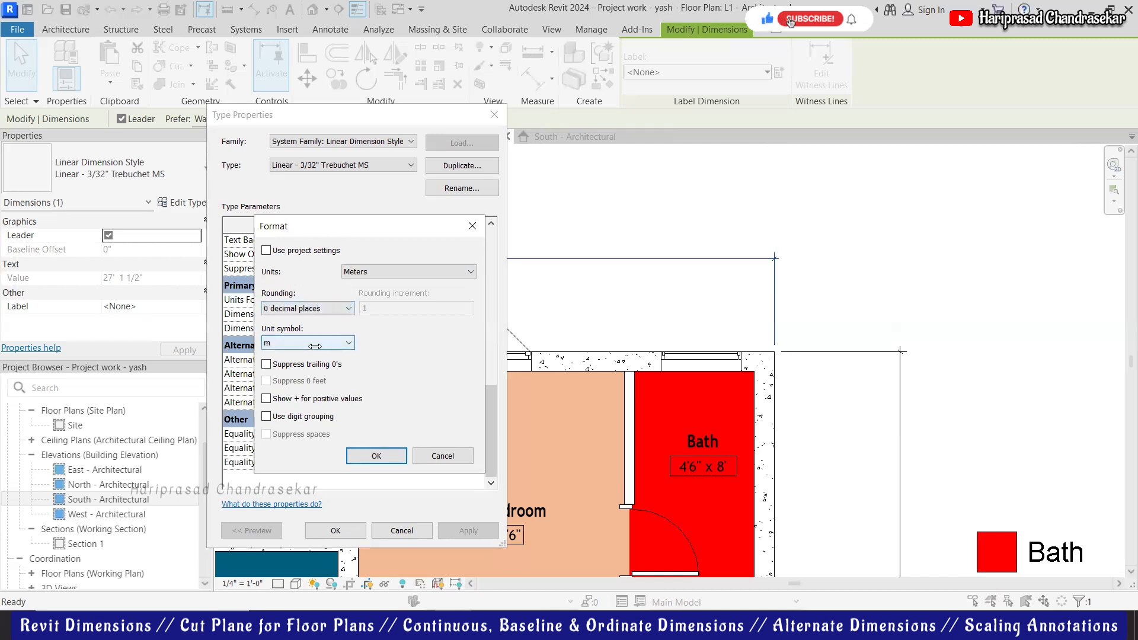
click(329, 309)
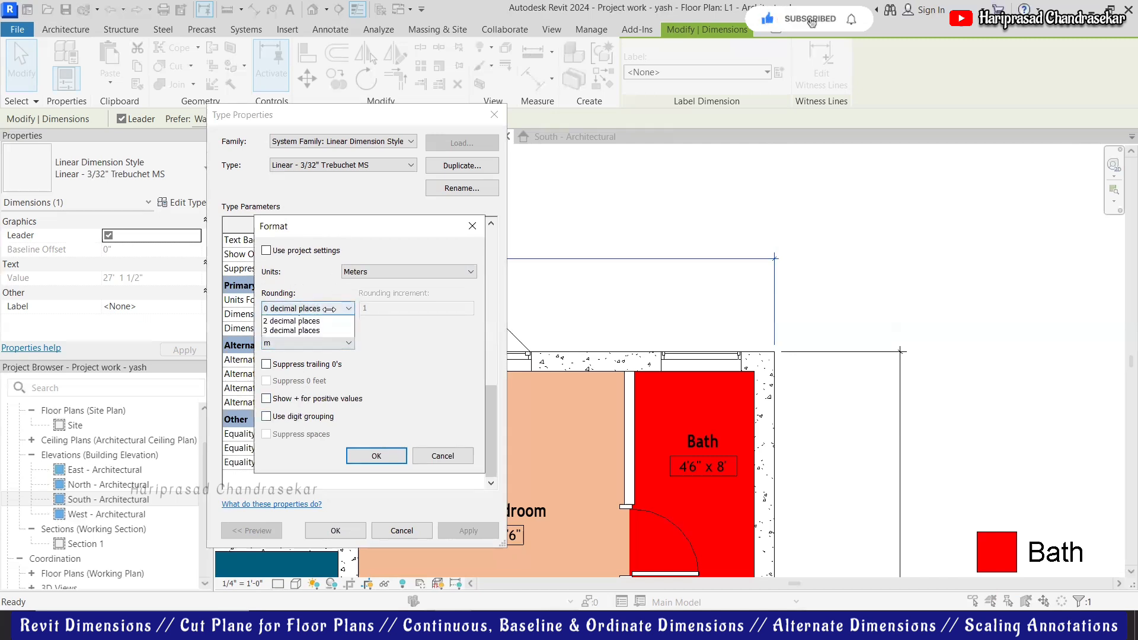
click(289, 375)
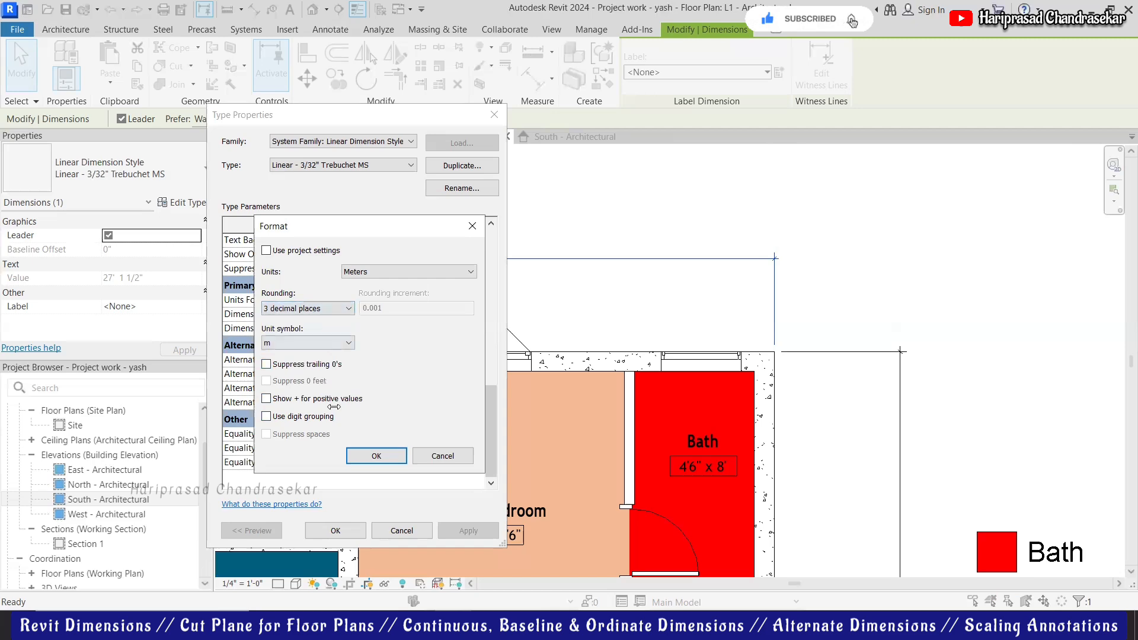
click(378, 456)
click(335, 531)
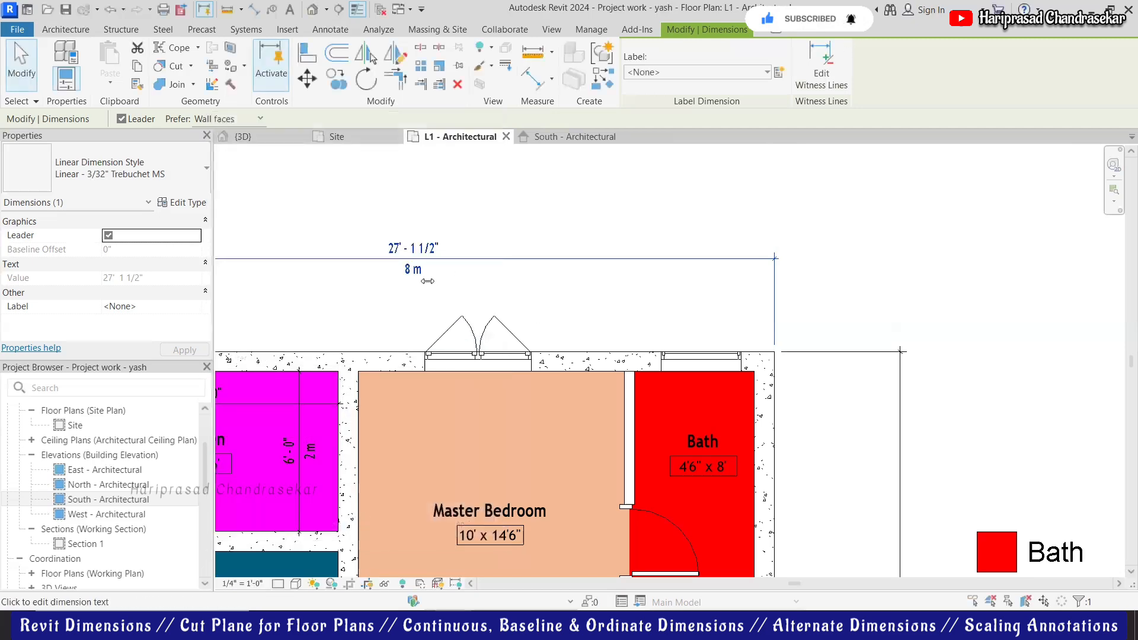
key(Escape)
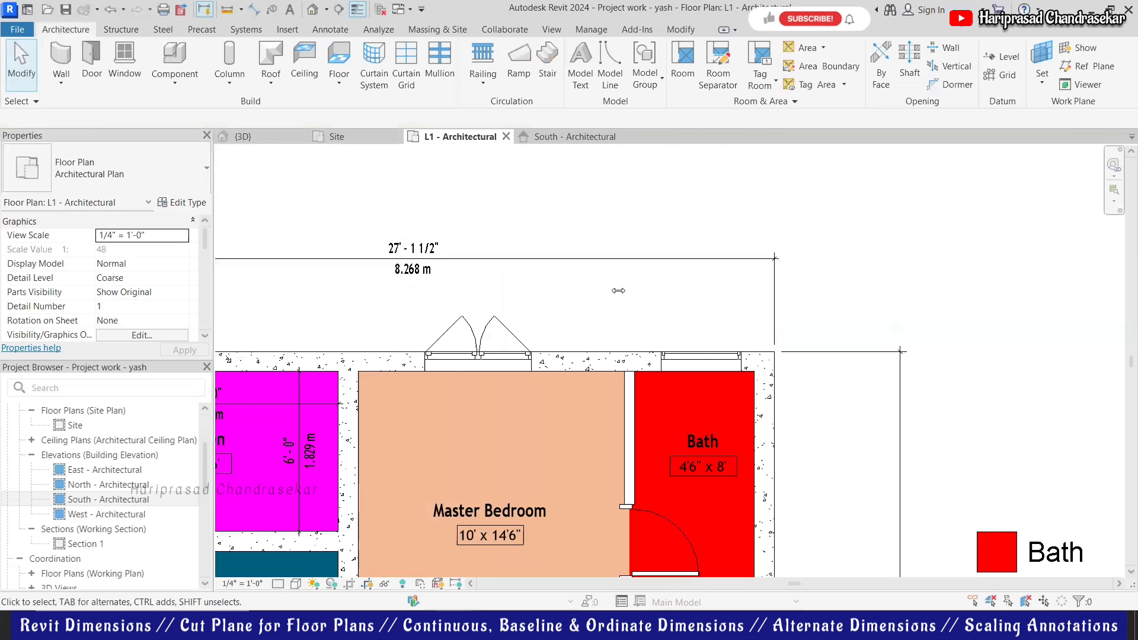
- Examine the primary and alternate unit values on the dimensions above, beside and below the house plan
scroll(643, 283, down, 1)
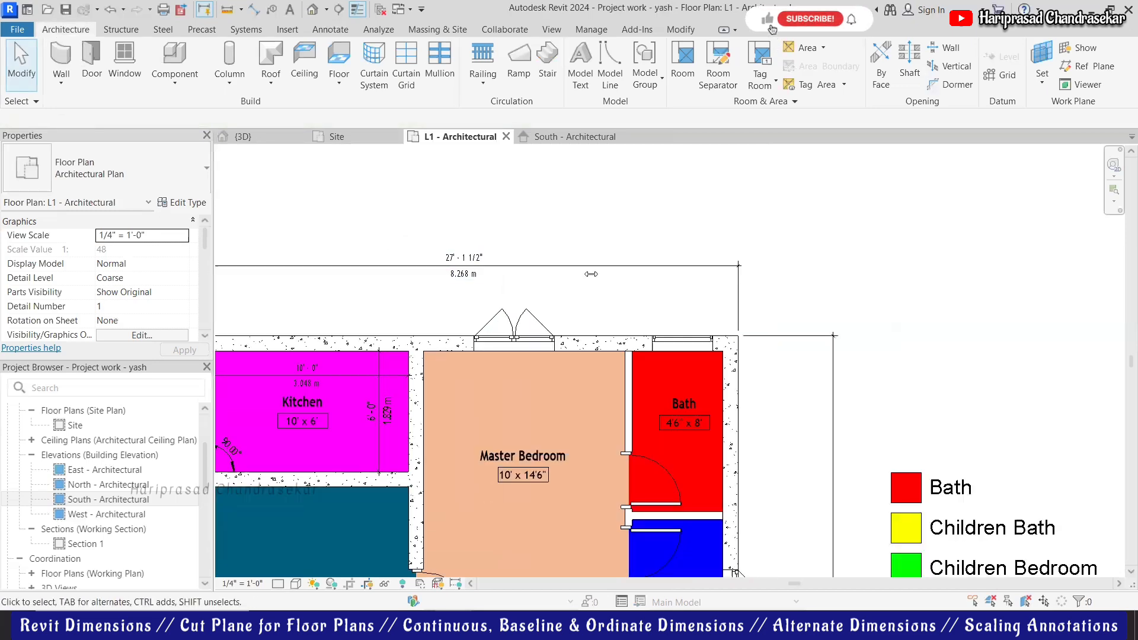
scroll(705, 241, down, 2)
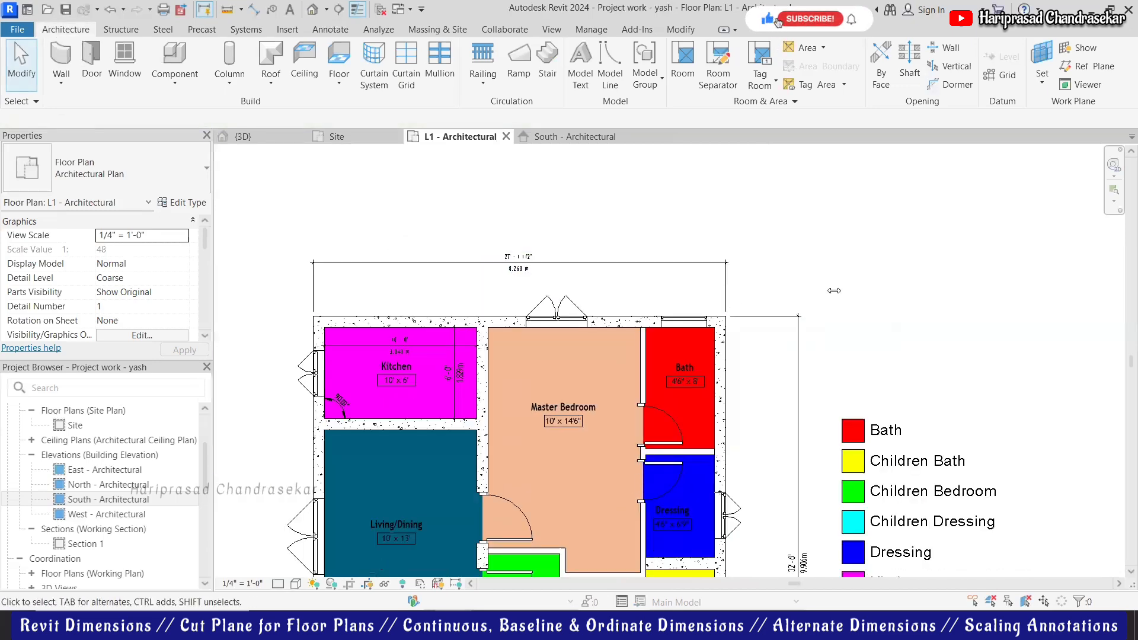
scroll(852, 273, down, 1)
scroll(813, 486, up, 4)
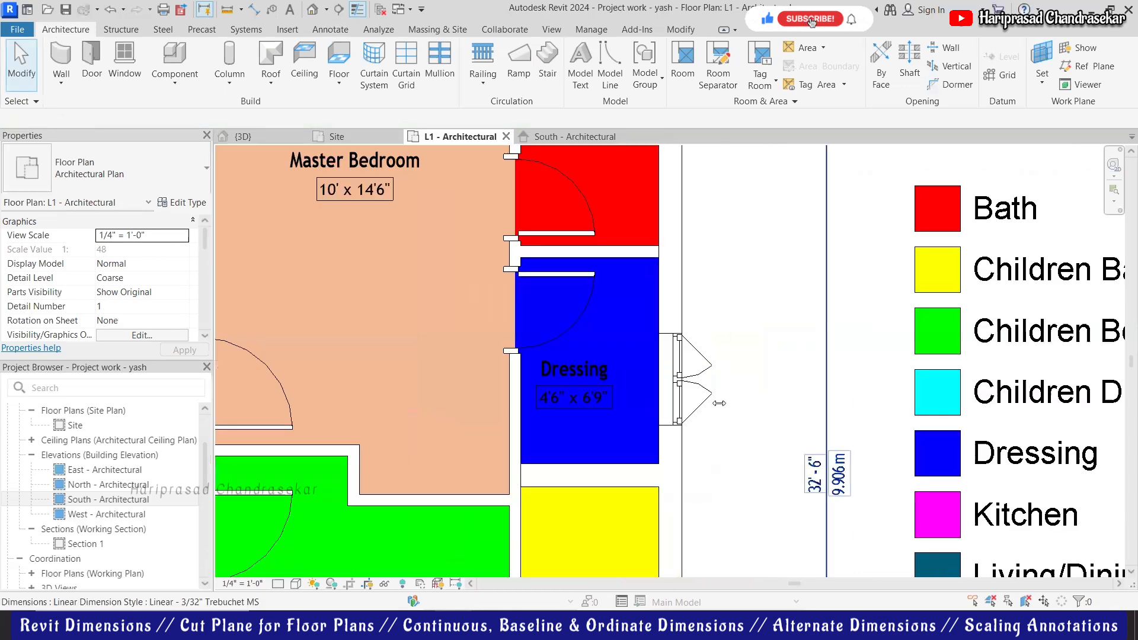
scroll(719, 402, down, 2)
scroll(634, 308, down, 2)
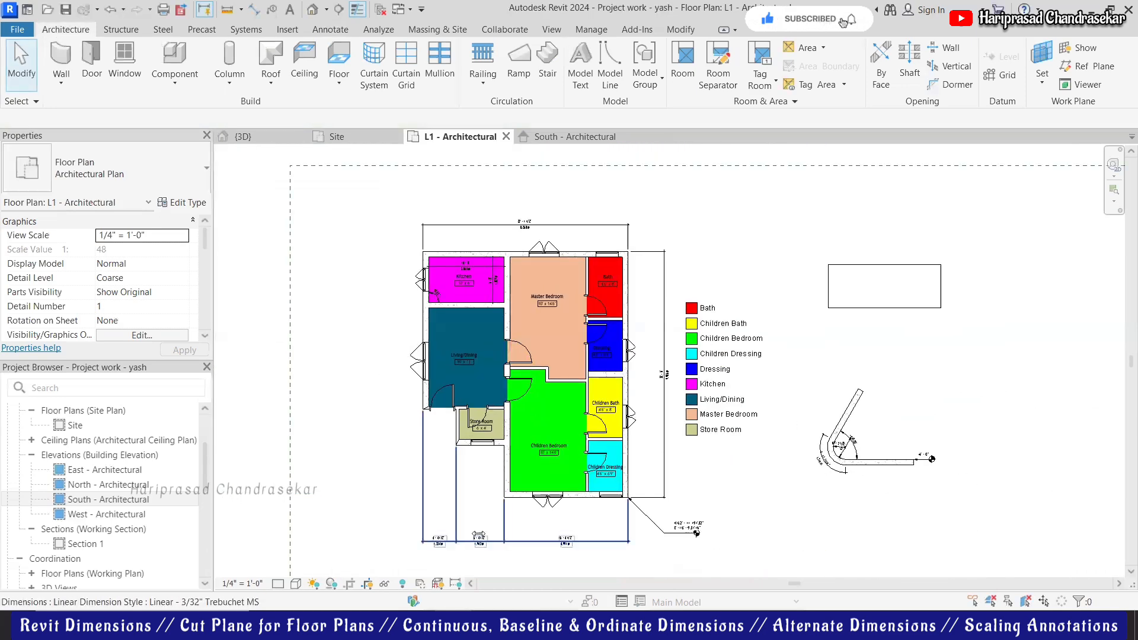
scroll(464, 531, up, 4)
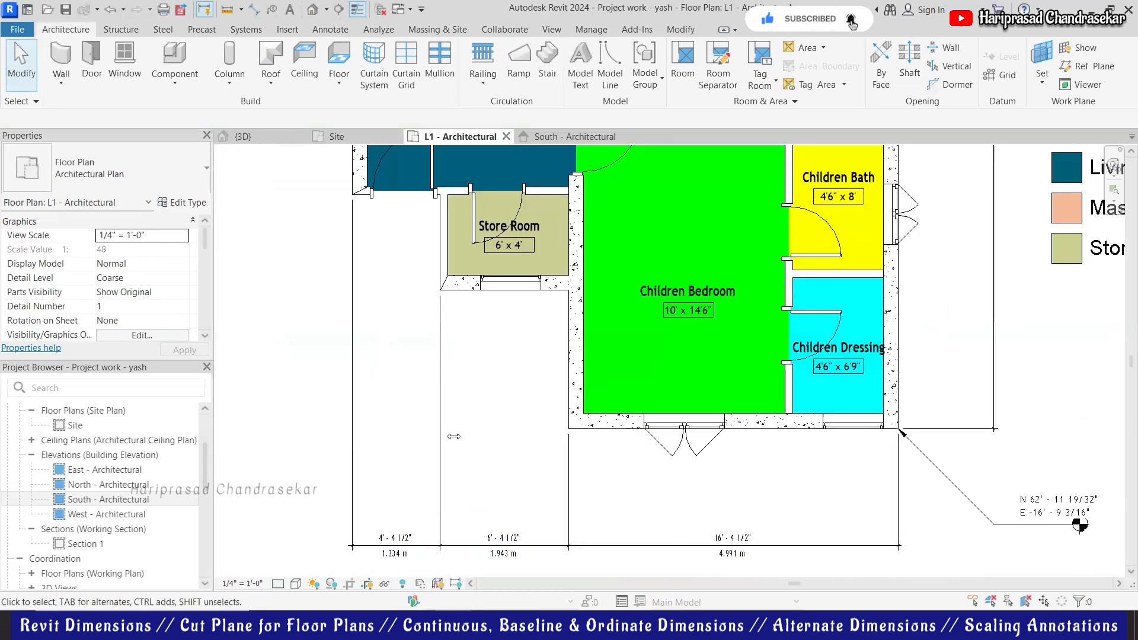
scroll(454, 436, down, 4)
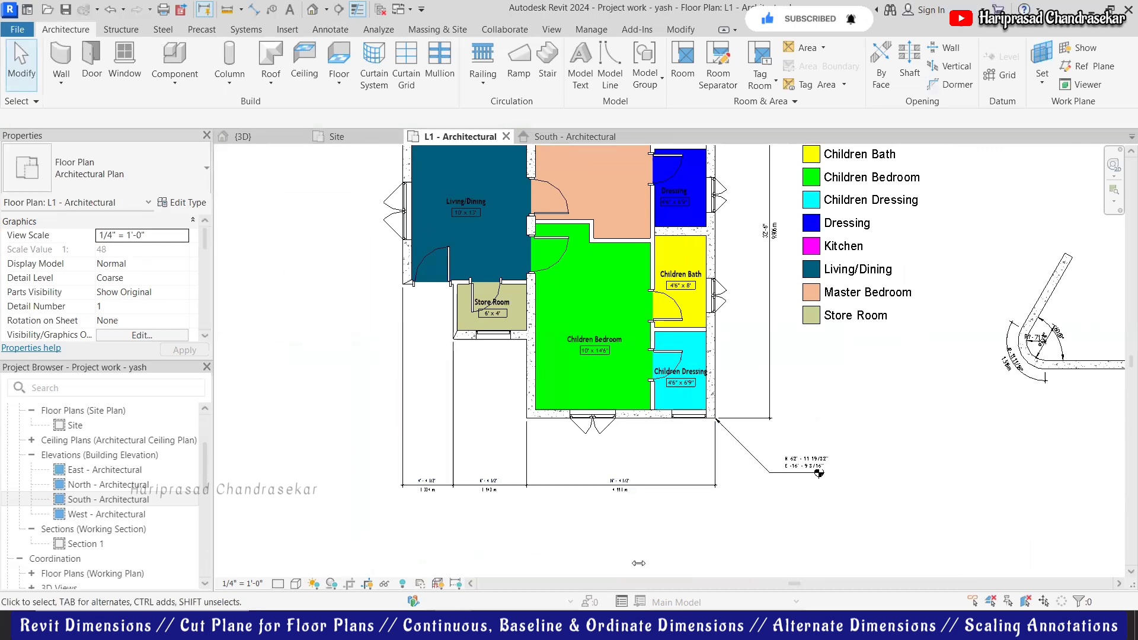
- Set the floor plan's view scale to 3/16" = 1'-0" and check the annotations across the plan
click(242, 583)
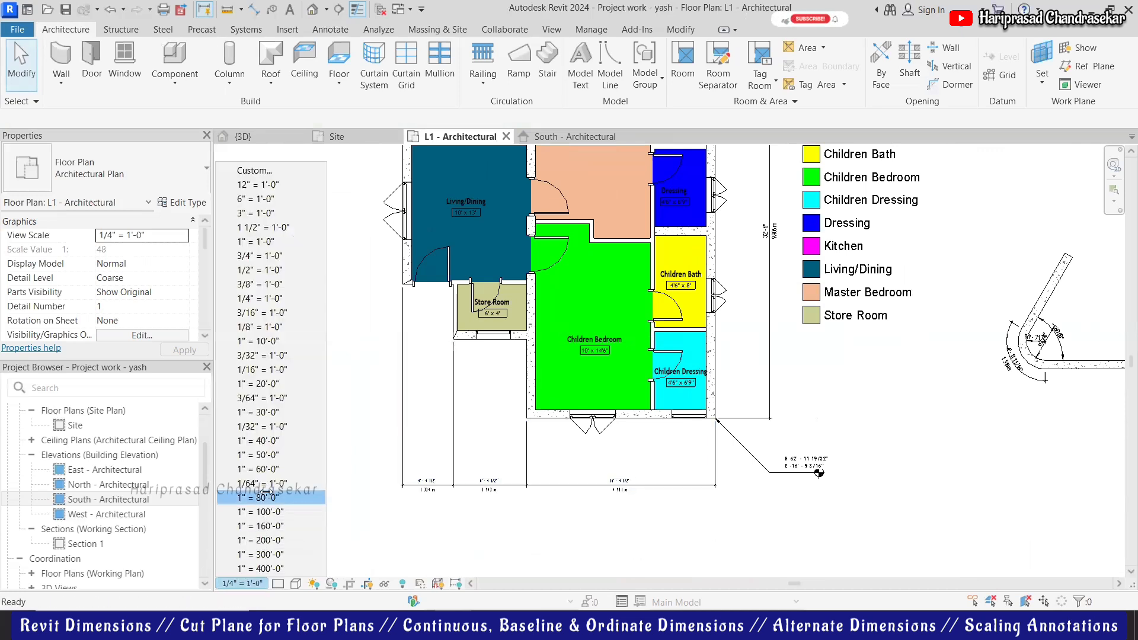
click(267, 312)
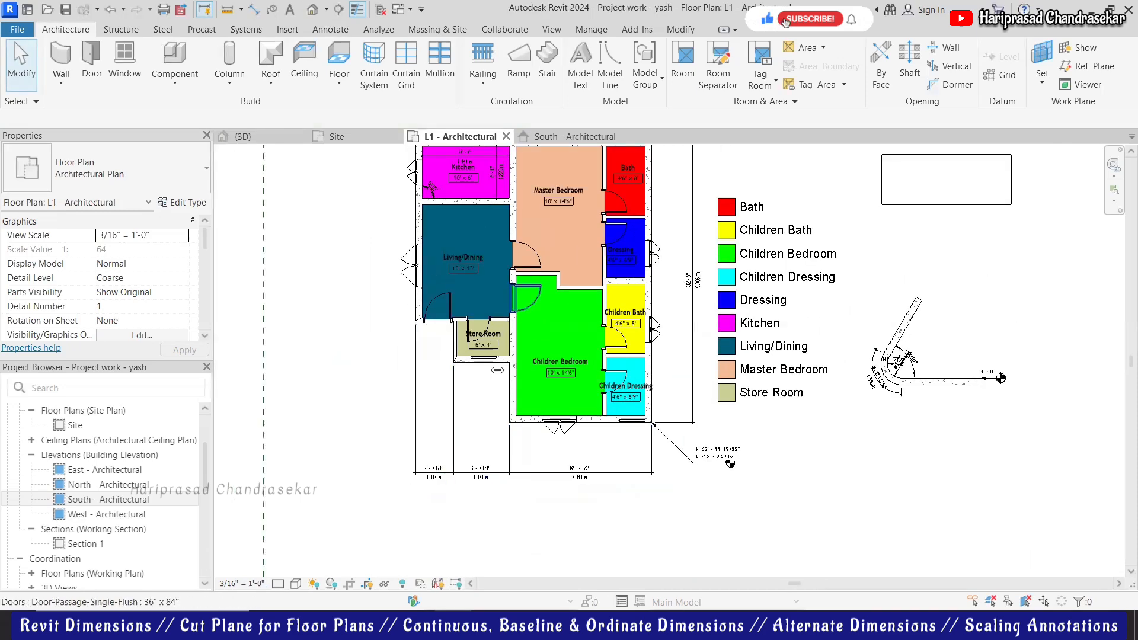
scroll(498, 370, down, 1)
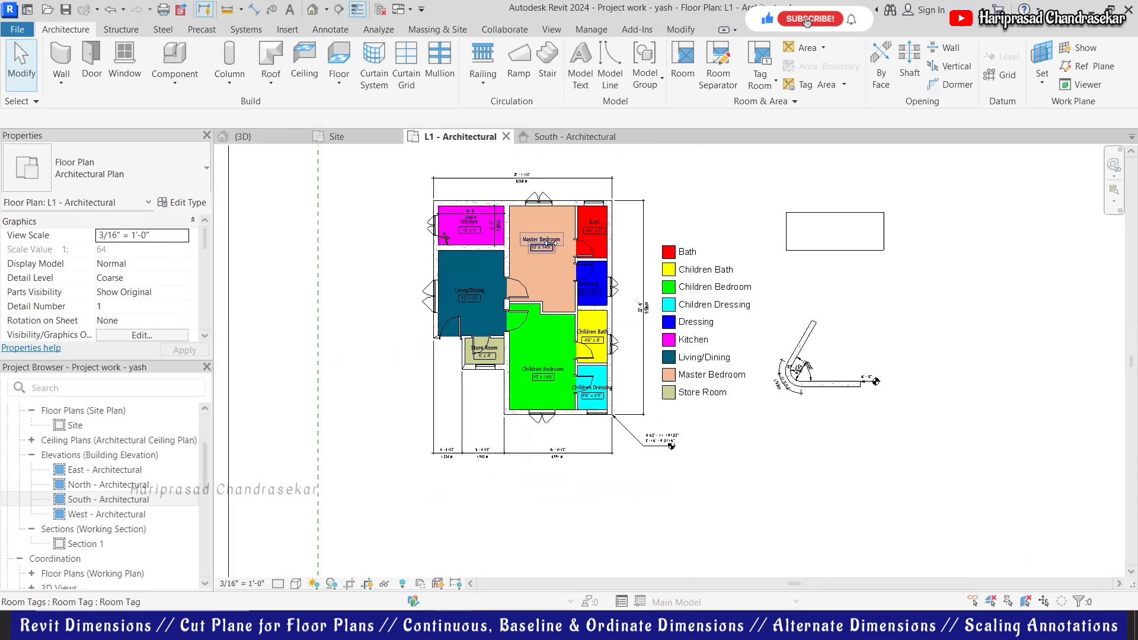
scroll(551, 242, up, 1)
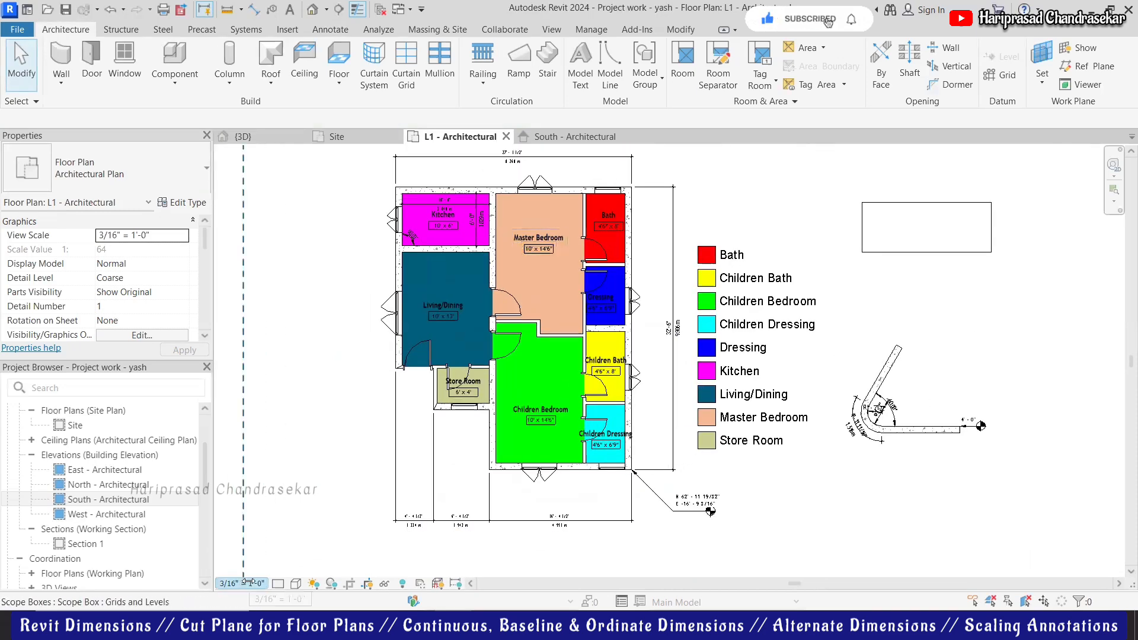